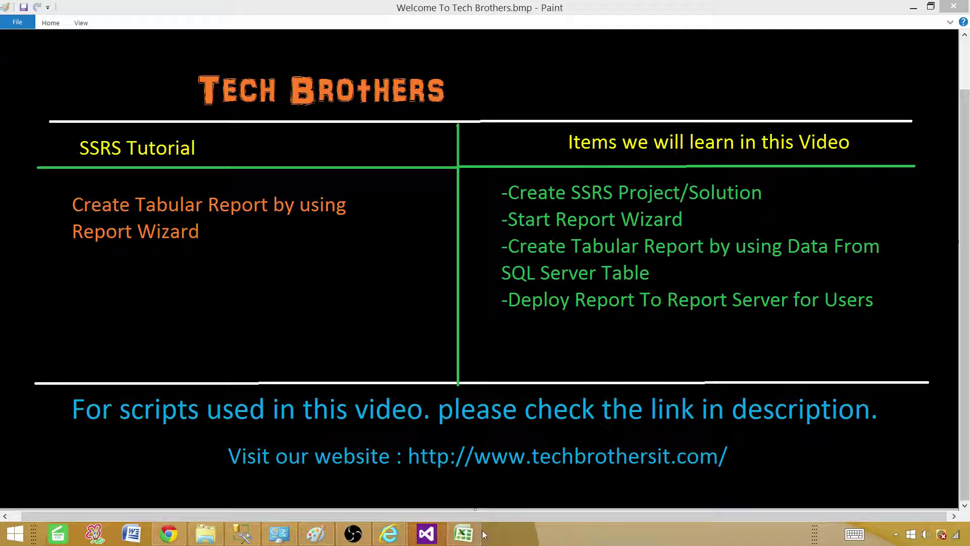
Switch to the TabularReport.xlsx workbook in Excel and examine the sample Sale Report's title, header row and data rows.
{"action": "left_click", "coordinate": [463, 533]}
{"action": "left_click", "coordinate": [74, 136]}
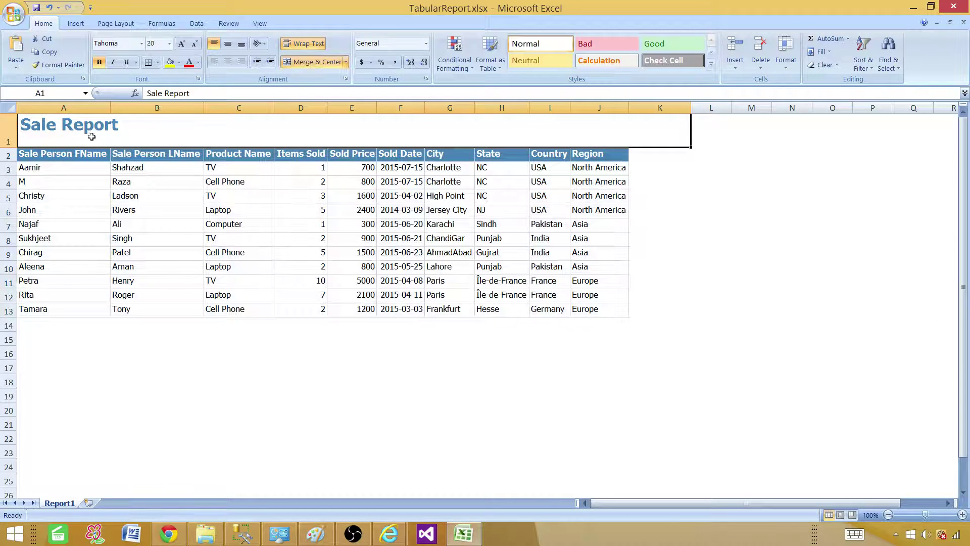
{"action": "left_click_drag", "start_coordinate": [94, 155], "coordinate": [589, 161]}
{"action": "left_click_drag", "start_coordinate": [93, 167], "coordinate": [588, 311]}
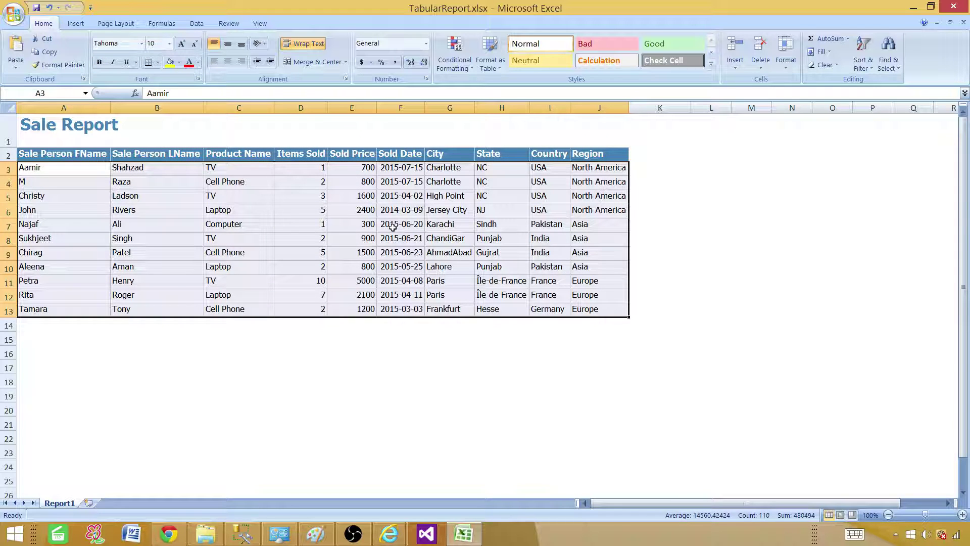
{"action": "left_click", "coordinate": [91, 154]}
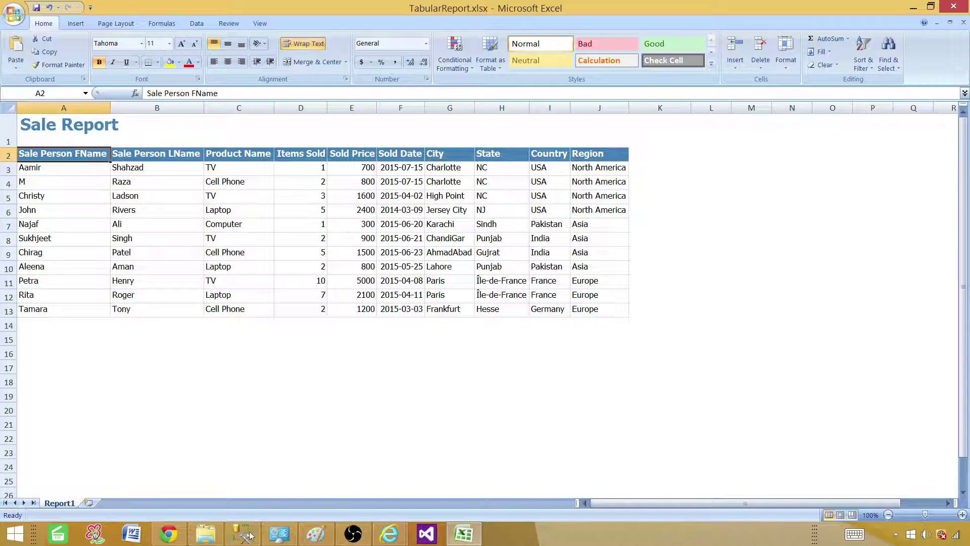
Switch to SQL Server Management Studio and locate the dbo.TotalSale table in the Sales database.
{"action": "left_click", "coordinate": [243, 444]}
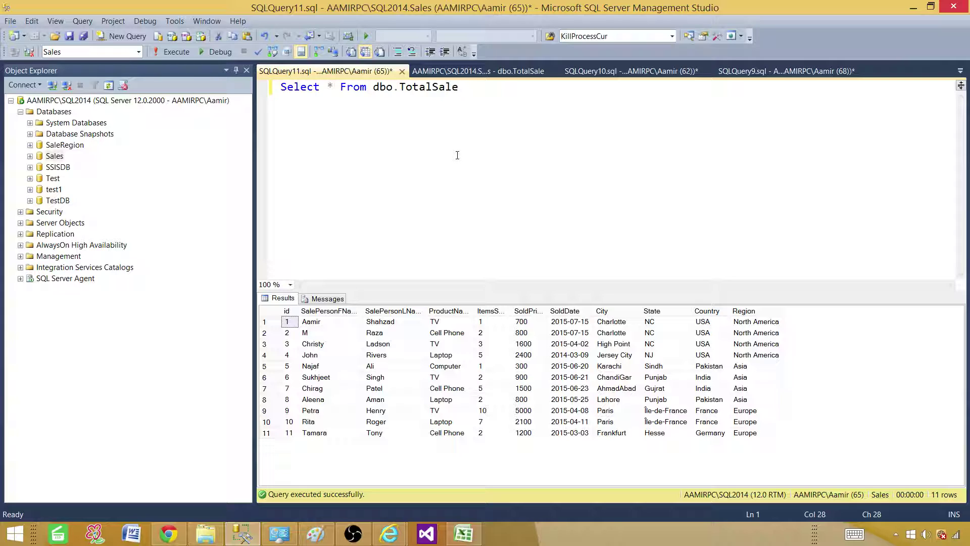
{"action": "left_click", "coordinate": [30, 157]}
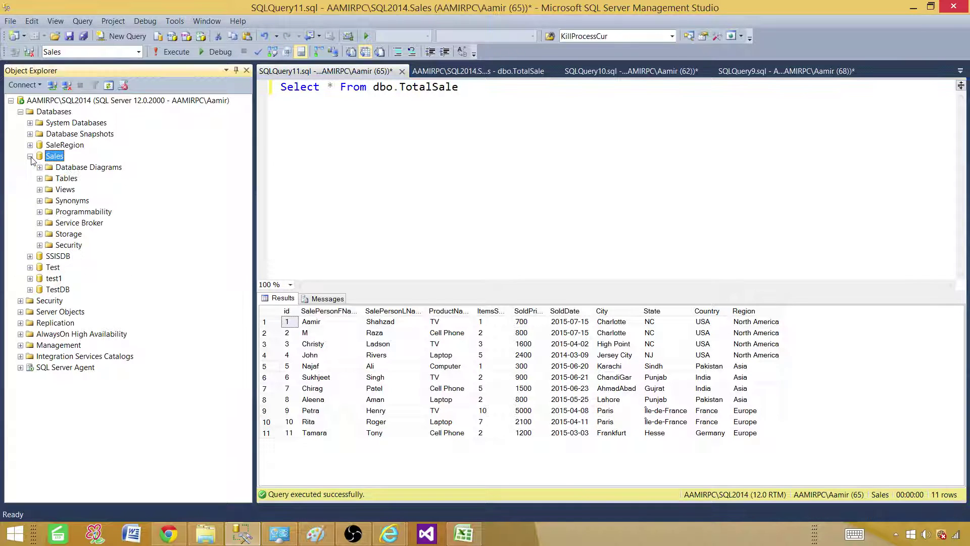
{"action": "left_click", "coordinate": [40, 178]}
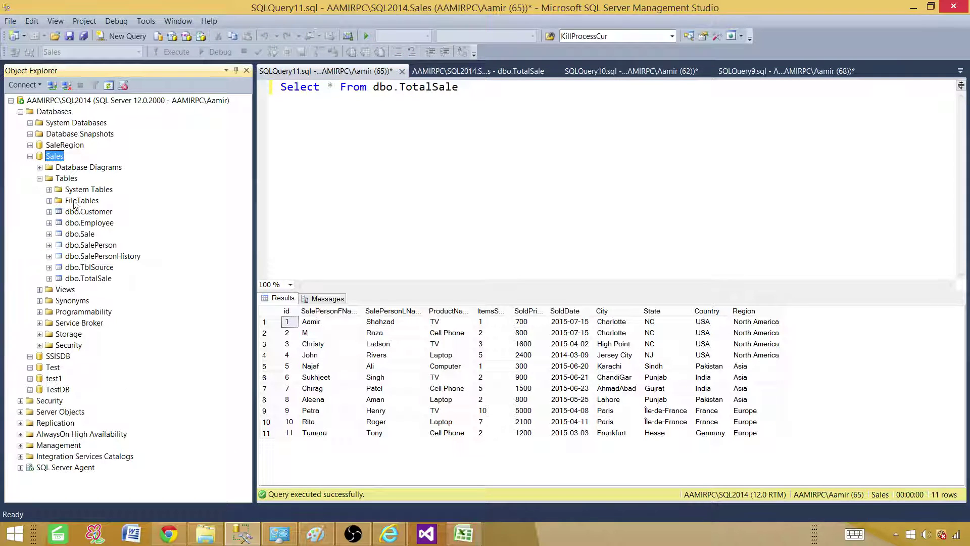
{"action": "left_click", "coordinate": [87, 279]}
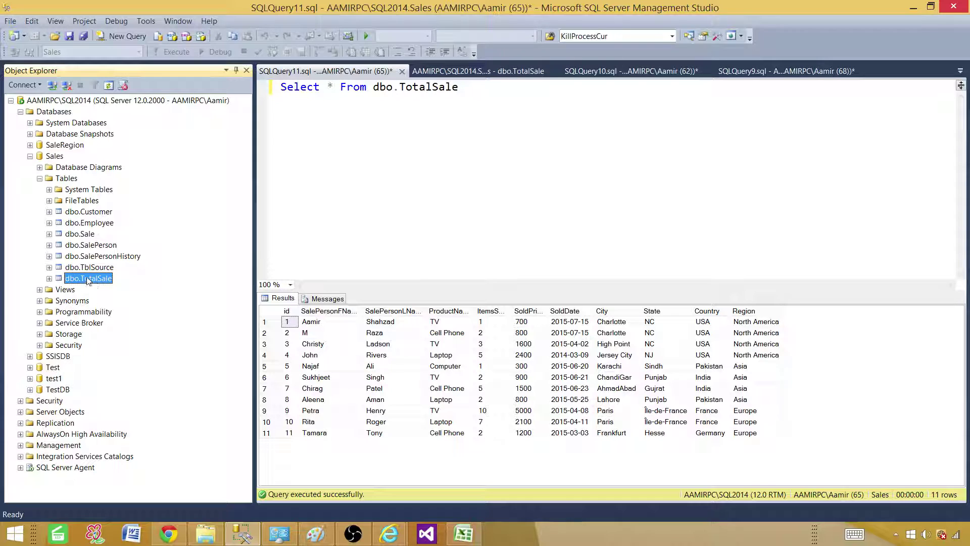
Run the query Select * From dbo.TotalSale and examine the returned rows and the id column.
{"action": "left_click", "coordinate": [454, 103]}
{"action": "left_click_drag", "start_coordinate": [481, 93], "coordinate": [230, 84]}
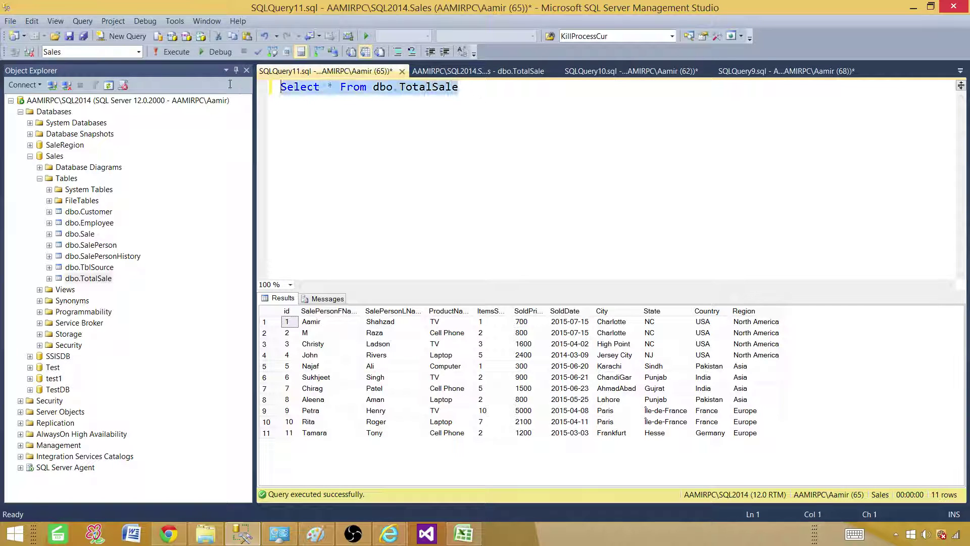
{"action": "left_click", "coordinate": [170, 52]}
{"action": "left_click_drag", "start_coordinate": [324, 326], "coordinate": [758, 438]}
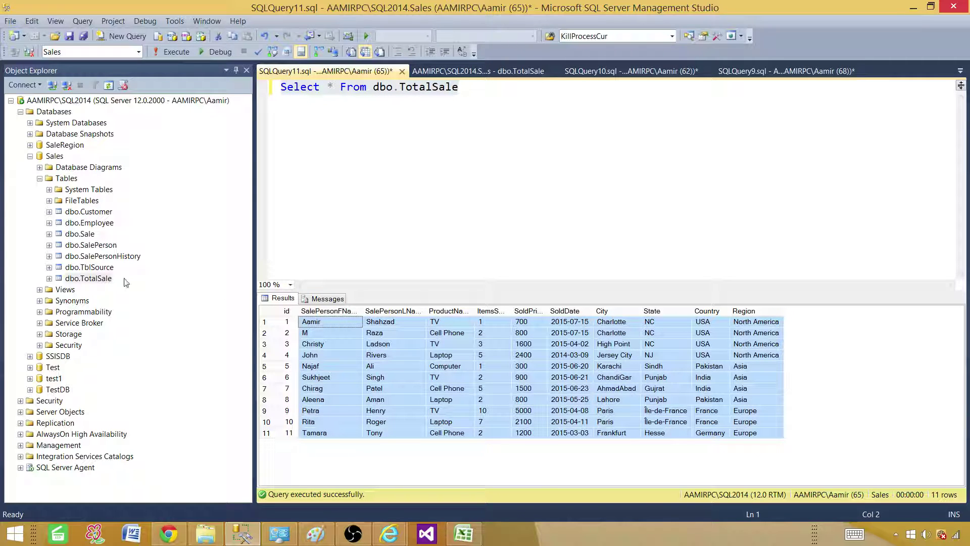
{"action": "left_click", "coordinate": [332, 87]}
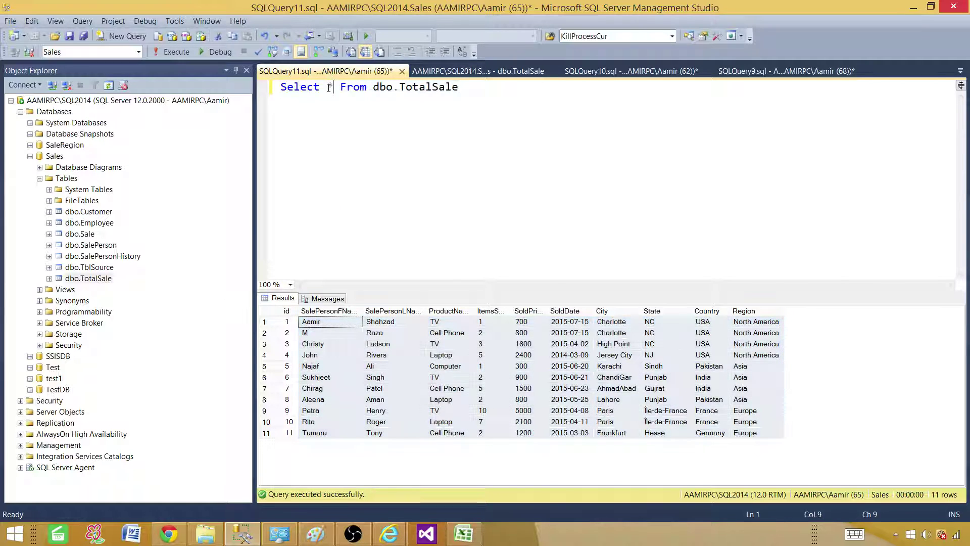
{"action": "left_click_drag", "start_coordinate": [287, 322], "coordinate": [290, 433]}
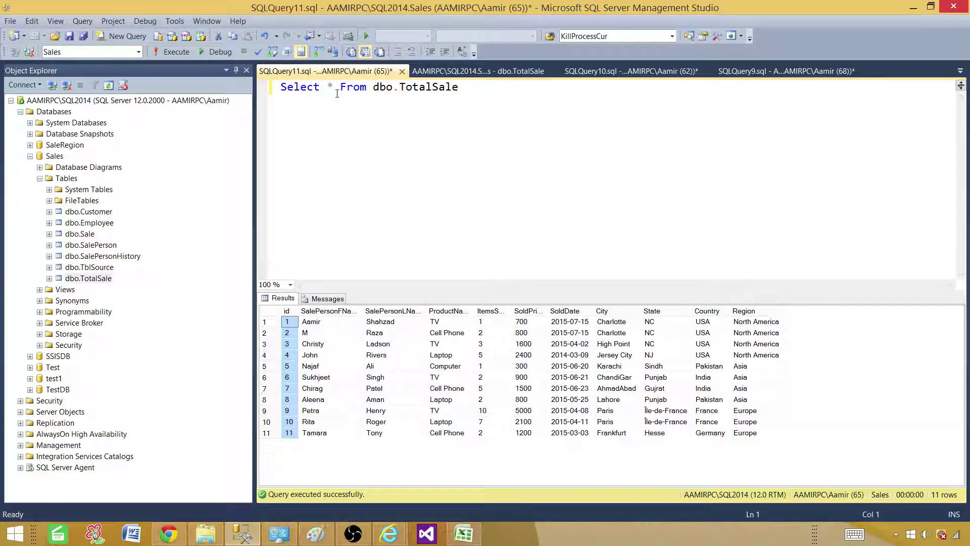
Generate a Select Top 1000 Rows script for dbo.TotalSale and remove its TOP 1000 clause.
{"action": "right_click", "coordinate": [96, 281]}
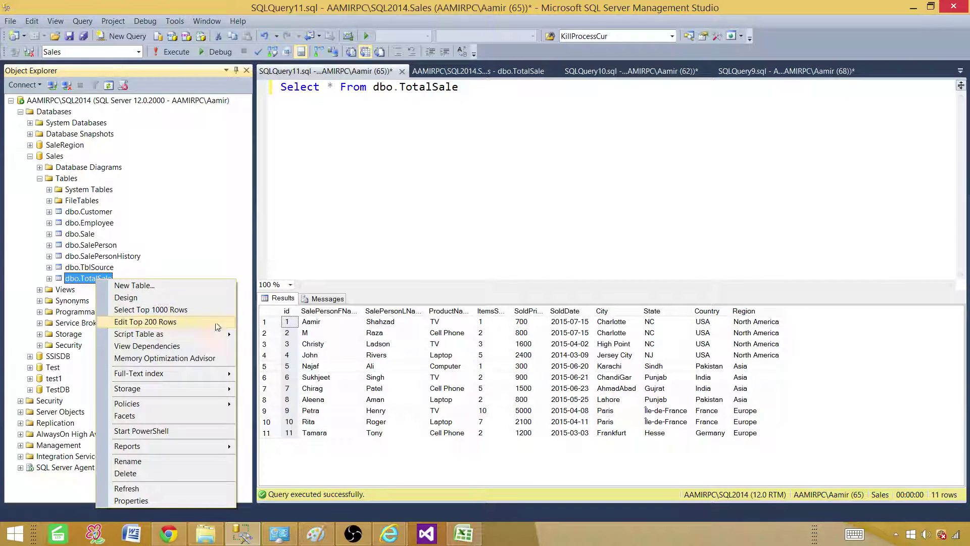
{"action": "left_click", "coordinate": [172, 314]}
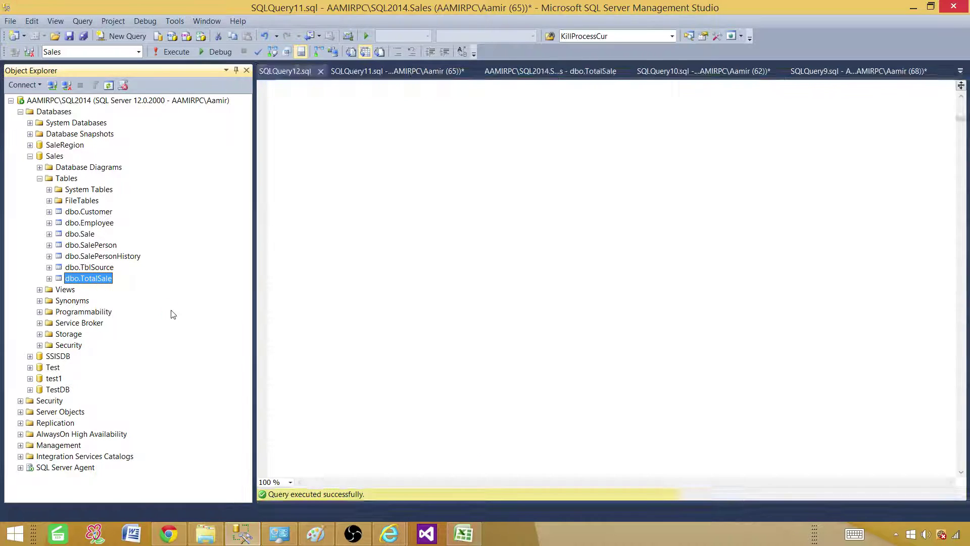
{"action": "left_click_drag", "start_coordinate": [381, 101], "coordinate": [328, 101]}
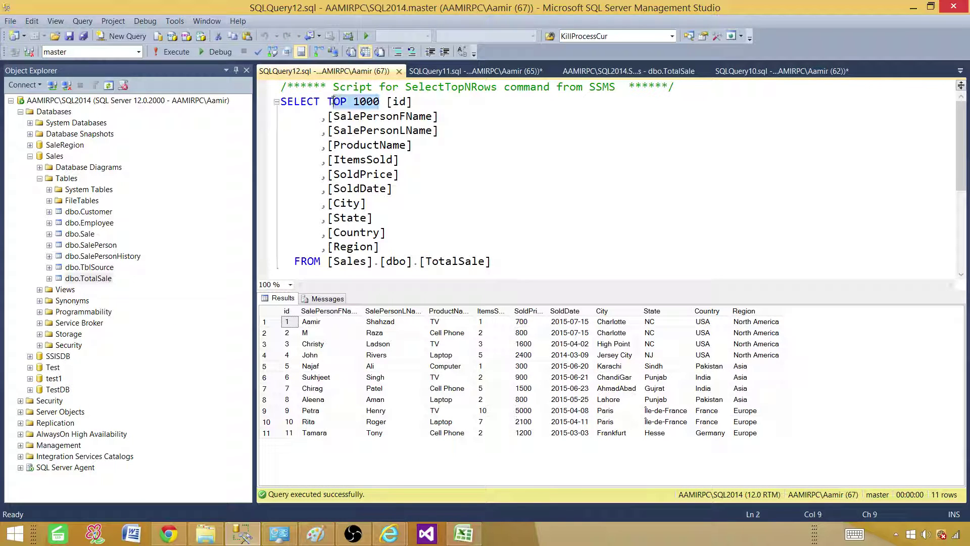
{"action": "key", "text": "Delete"}
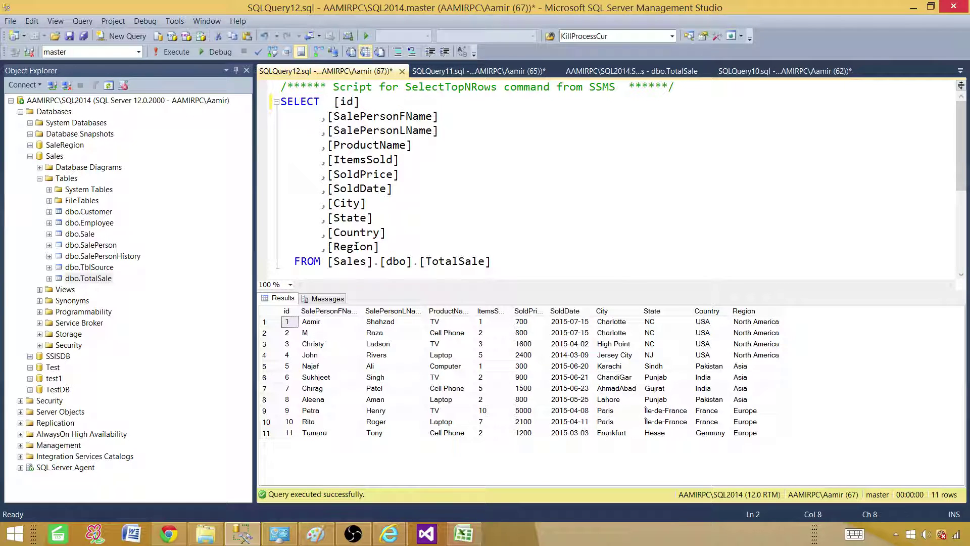
Remove the [Sales]. prefix from the FROM clause and the [id] column with its trailing comma from the SELECT list.
{"action": "left_click_drag", "start_coordinate": [380, 263], "coordinate": [326, 262]}
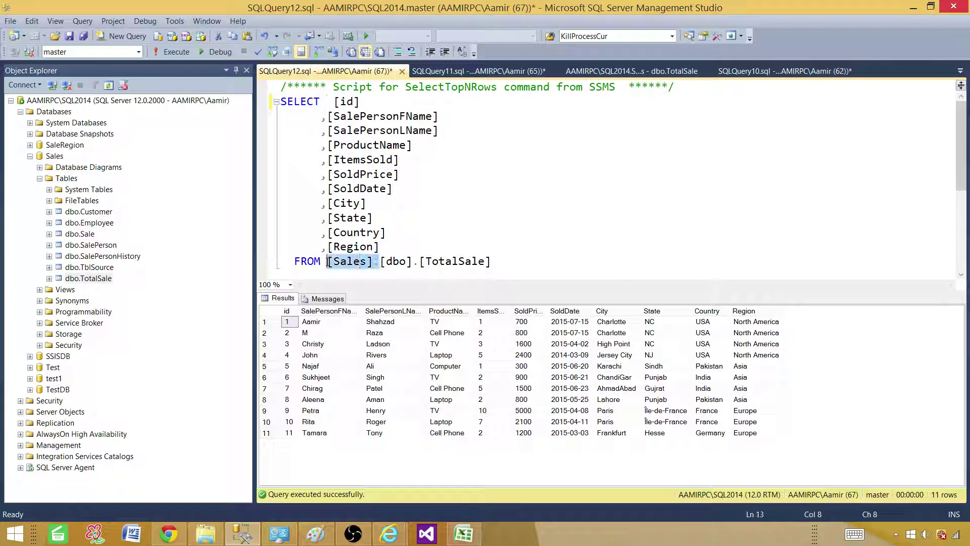
{"action": "key", "text": "Delete"}
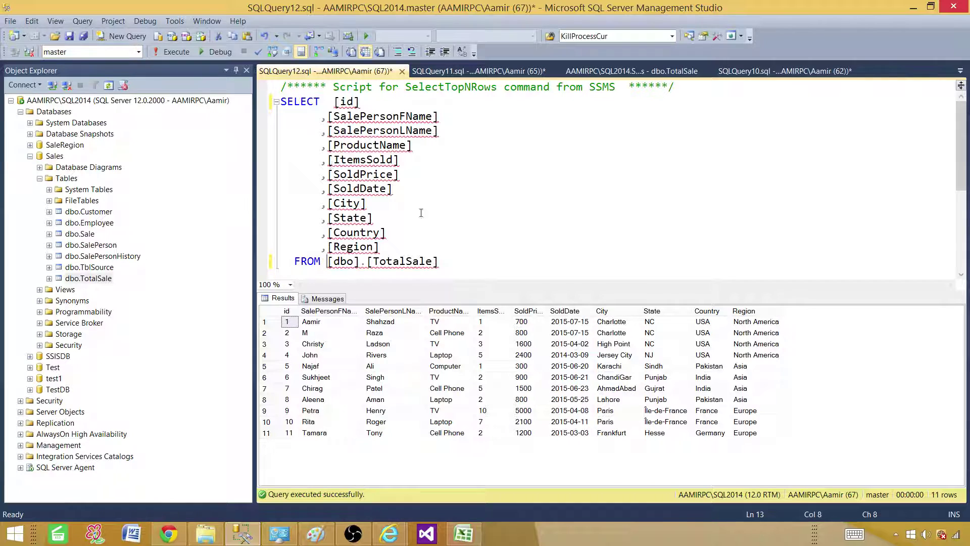
{"action": "left_click_drag", "start_coordinate": [439, 260], "coordinate": [331, 101]}
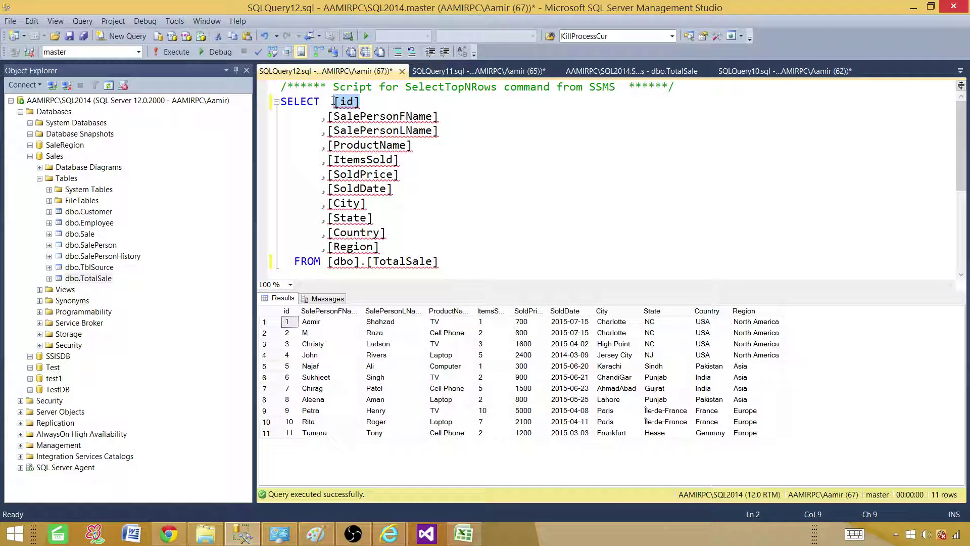
{"action": "key", "text": "Delete"}
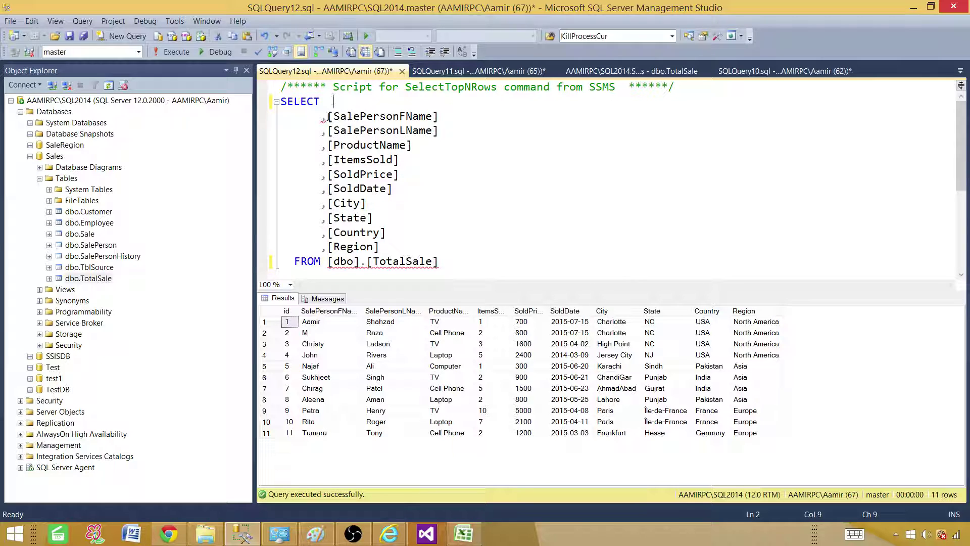
{"action": "left_click", "coordinate": [326, 117]}
{"action": "key", "text": "BackSpace"}
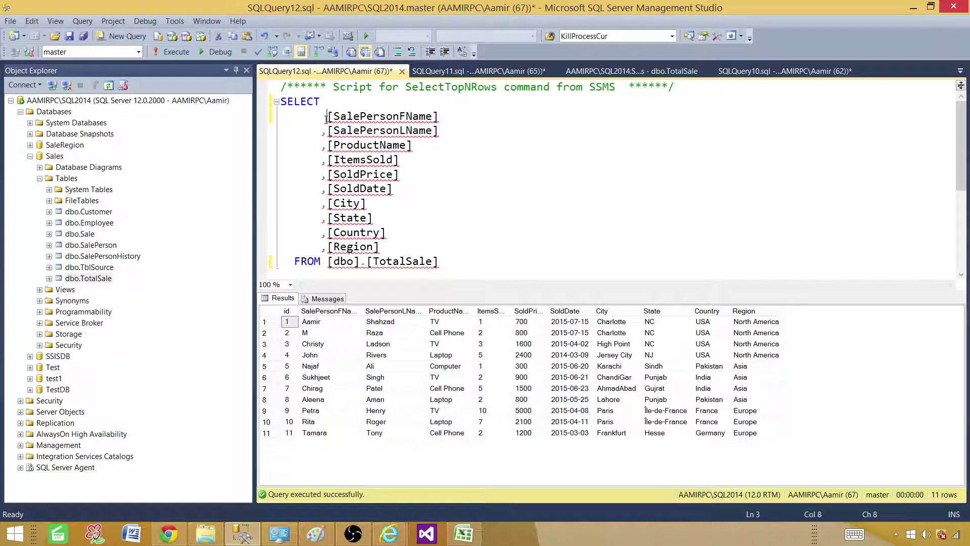
Copy the complete edited SELECT statement, from SELECT through [dbo].[TotalSale], without the comment line.
{"action": "mouse_move", "coordinate": [363, 203]}
{"action": "left_click_drag", "start_coordinate": [439, 261], "coordinate": [281, 101]}
{"action": "right_click", "coordinate": [357, 138]}
{"action": "left_click", "coordinate": [379, 160]}
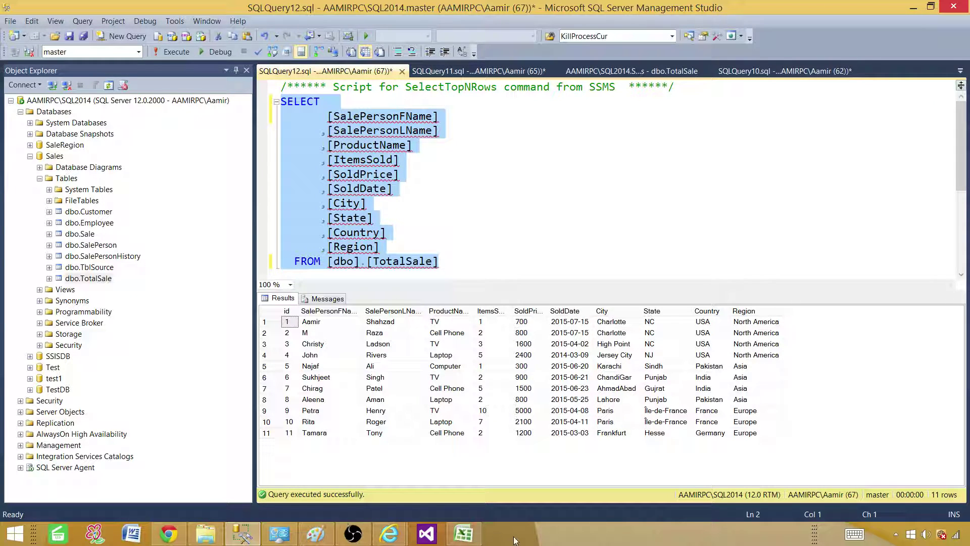
Switch to Visual Studio and start a new Reporting Services project based on the Report Server Project Wizard template.
{"action": "left_click", "coordinate": [316, 533]}
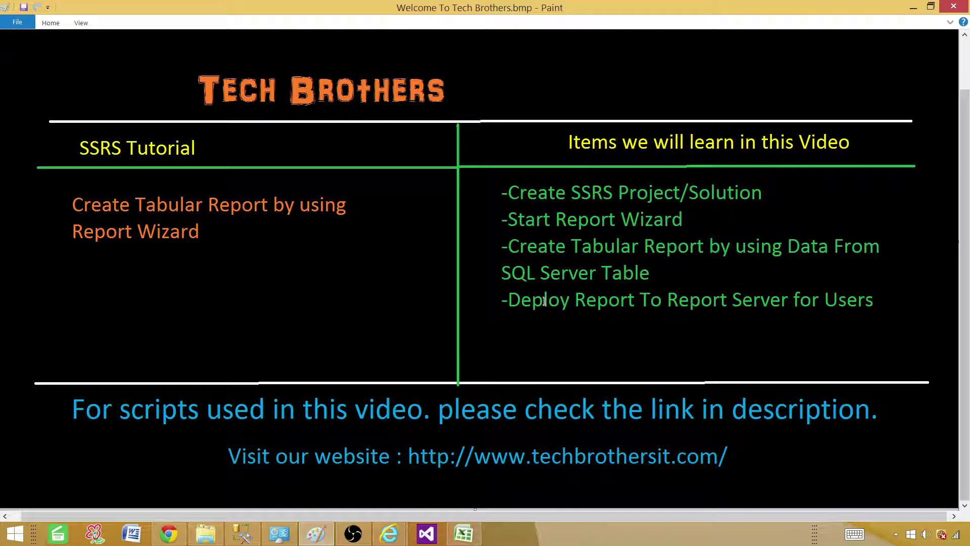
{"action": "left_click", "coordinate": [427, 535]}
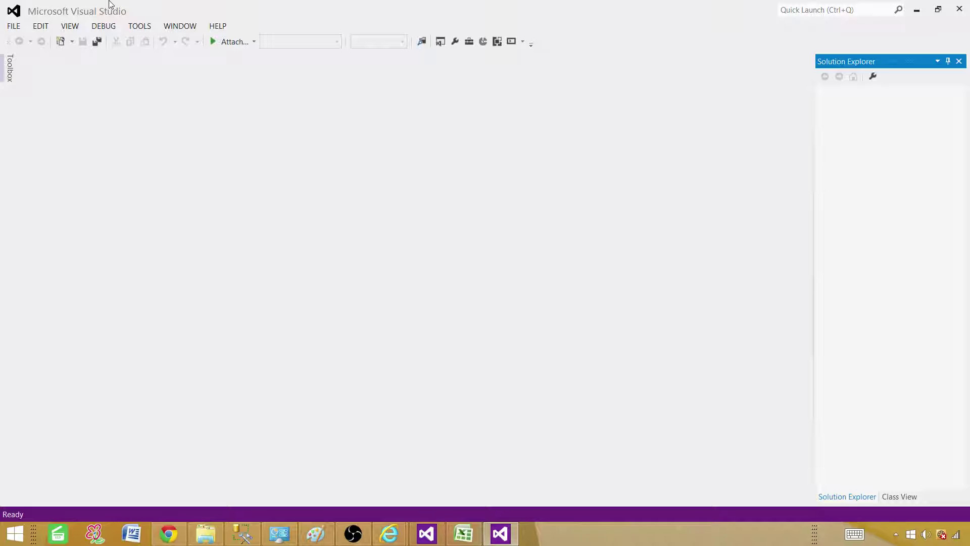
{"action": "left_click", "coordinate": [14, 28]}
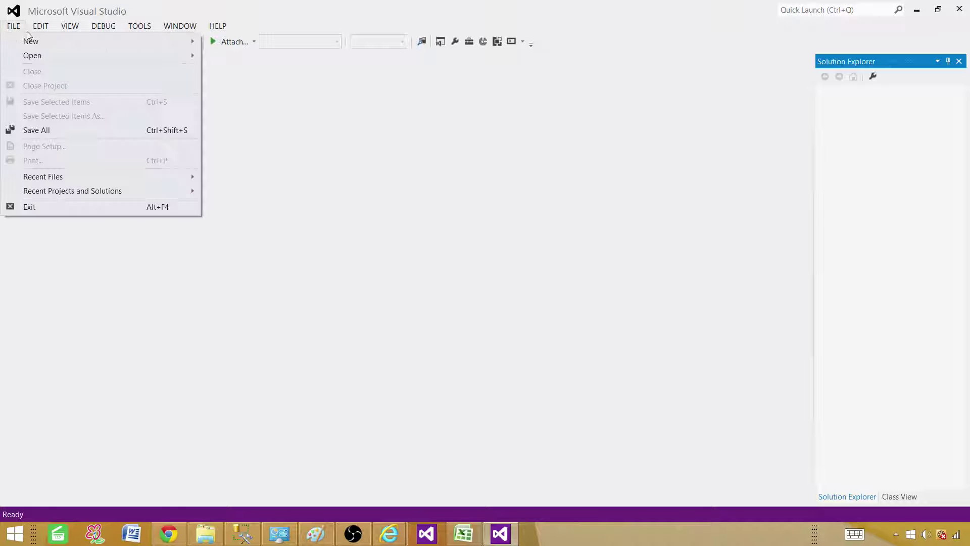
{"action": "mouse_move", "coordinate": [153, 45]}
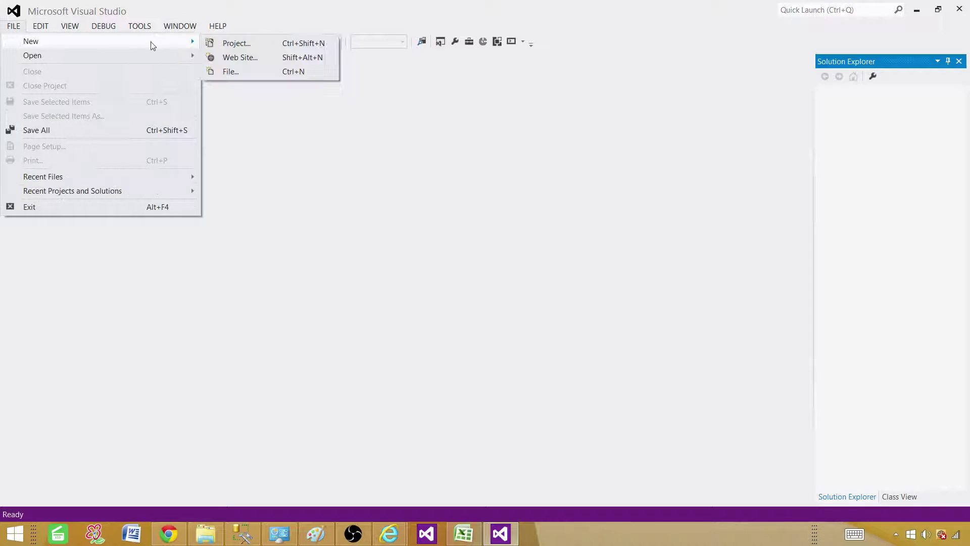
{"action": "left_click", "coordinate": [241, 44]}
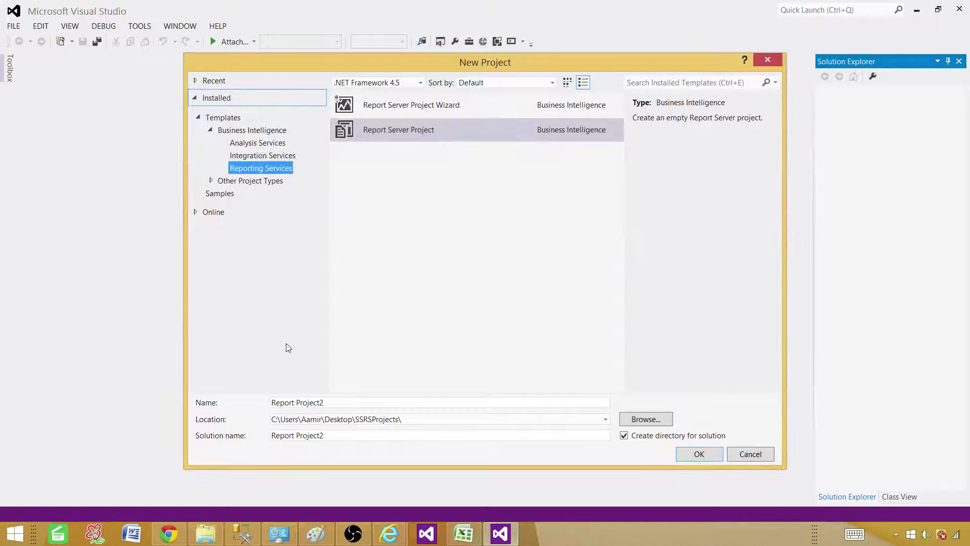
{"action": "left_click", "coordinate": [328, 402]}
{"action": "left_click", "coordinate": [333, 437]}
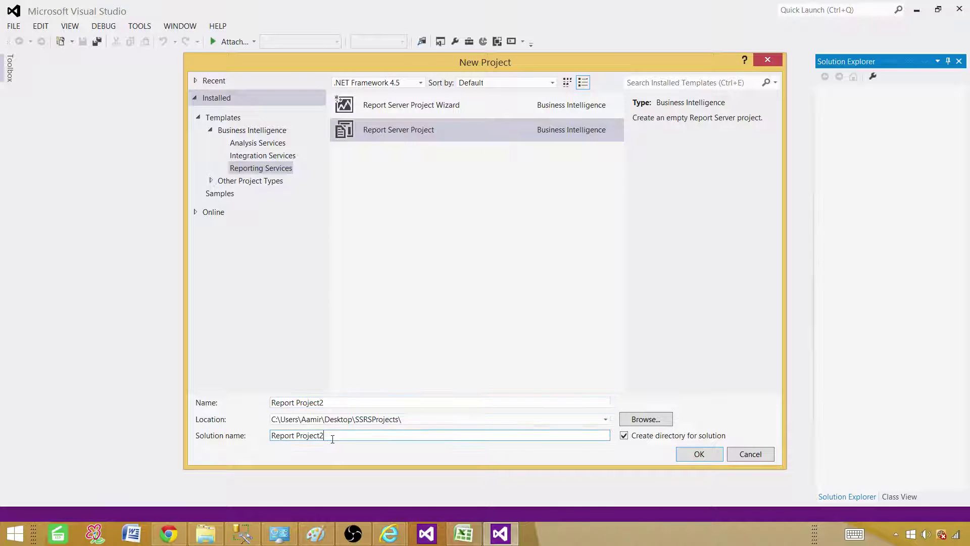
{"action": "left_click", "coordinate": [423, 109]}
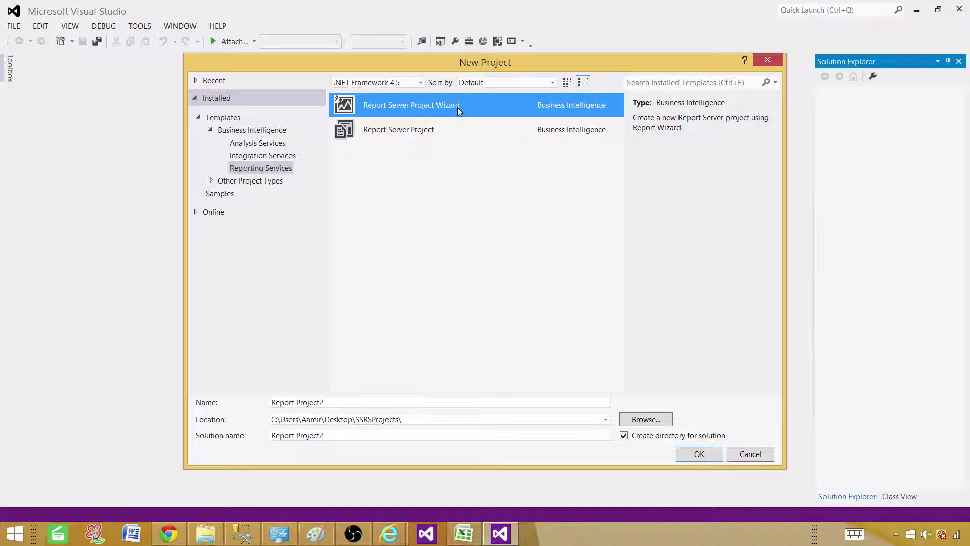
Name the new project TabluarReport_Sale.
{"action": "left_click_drag", "start_coordinate": [336, 400], "coordinate": [263, 400]}
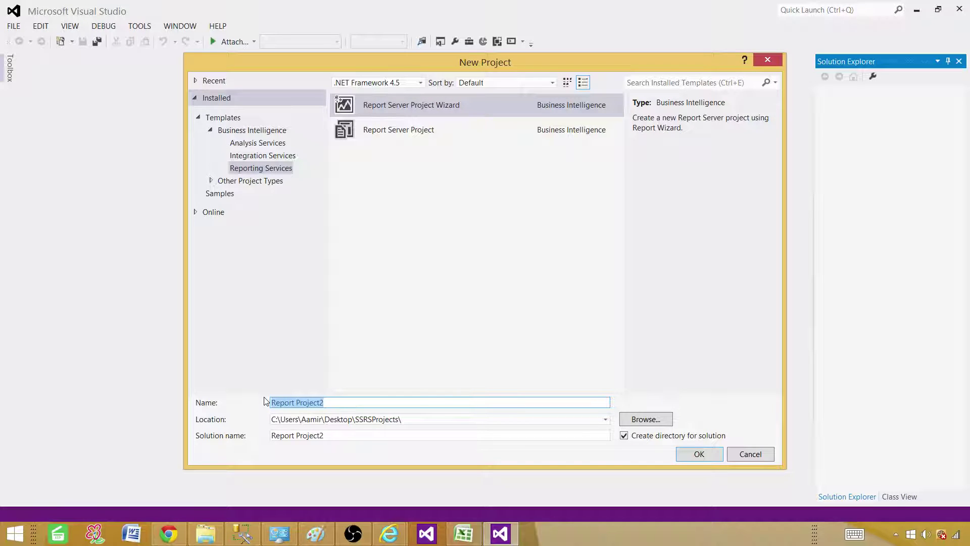
{"action": "type", "text": "Wiz"}
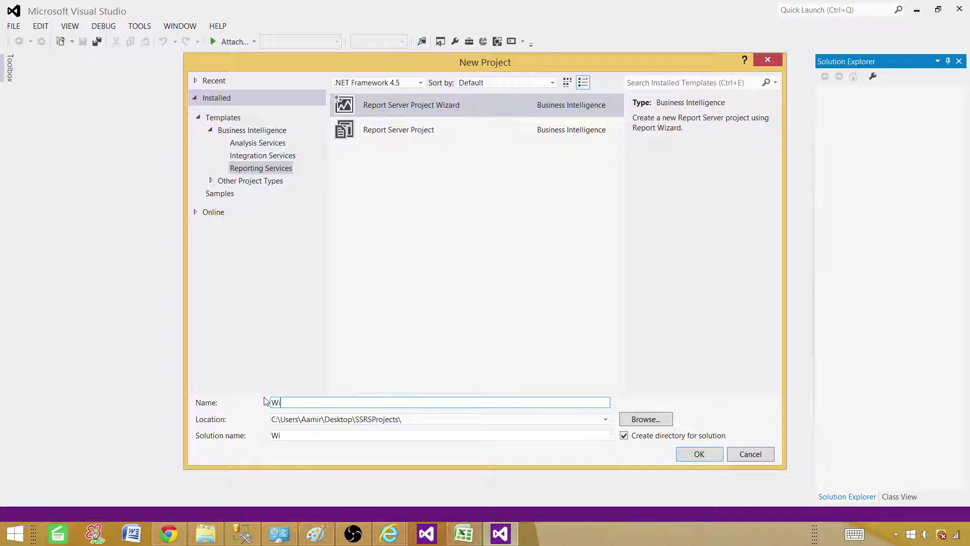
{"action": "key", "text": "BackSpace"}
{"action": "key", "text": "BackSpace"}
{"action": "type", "text": "TabluarE"}
{"action": "key", "text": "BackSpace"}
{"action": "type", "text": "Report"}
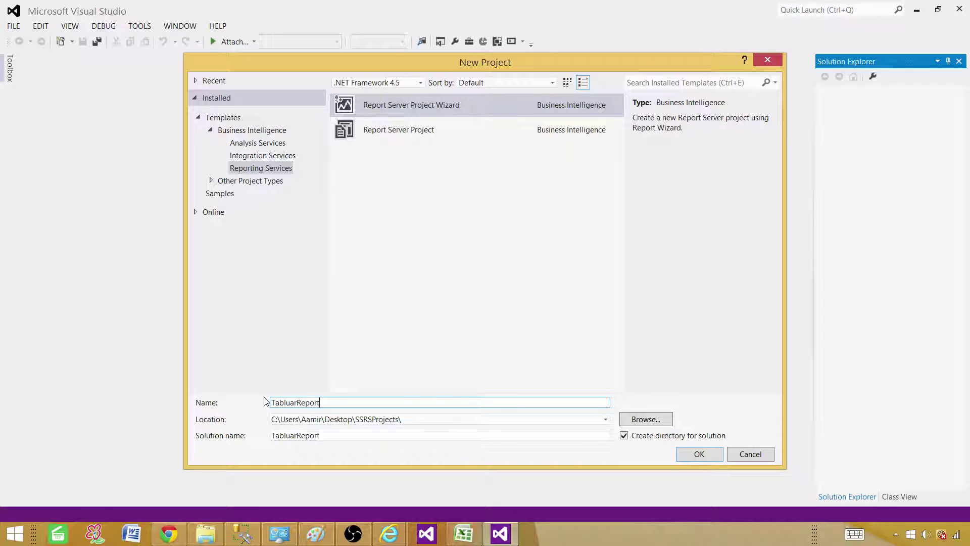
{"action": "type", "text": "_Sale"}
Set the solution name to TabluarReport_SLN and create the project.
{"action": "left_click", "coordinate": [343, 435]}
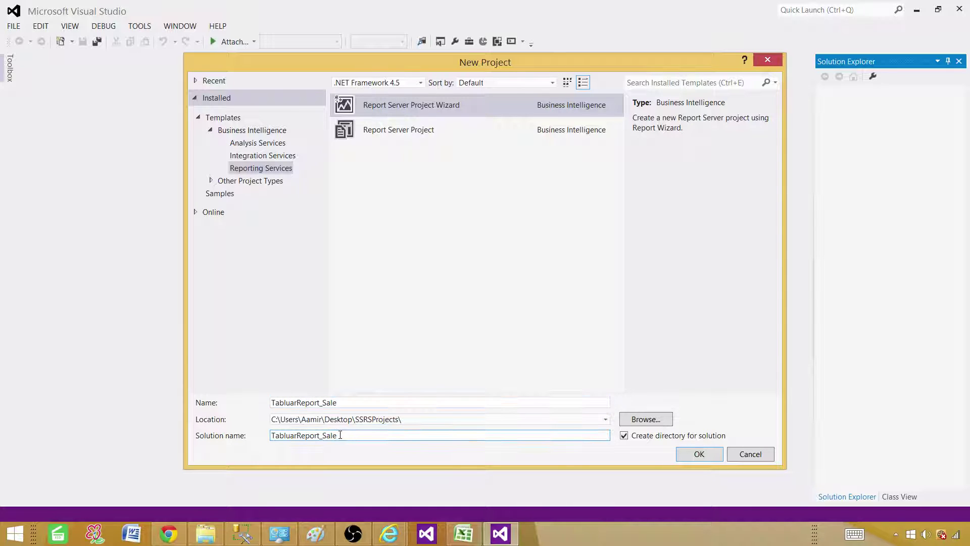
{"action": "left_click_drag", "start_coordinate": [343, 434], "coordinate": [325, 435]}
{"action": "type", "text": "SLN"}
{"action": "left_click", "coordinate": [702, 459]}
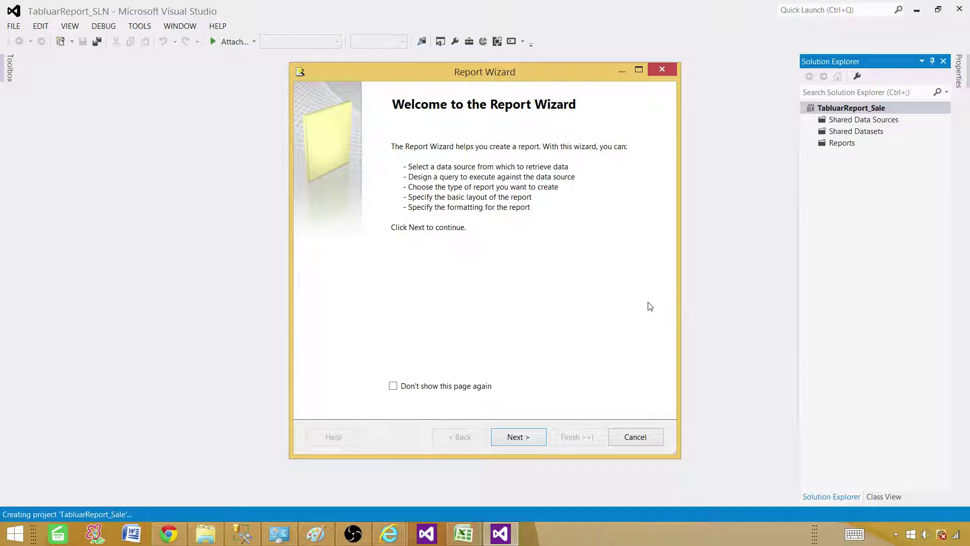
Cancel the automatically opened Report Wizard and select the project's Reports folder.
{"action": "left_click", "coordinate": [847, 146]}
{"action": "left_click", "coordinate": [646, 437]}
{"action": "left_click", "coordinate": [843, 145]}
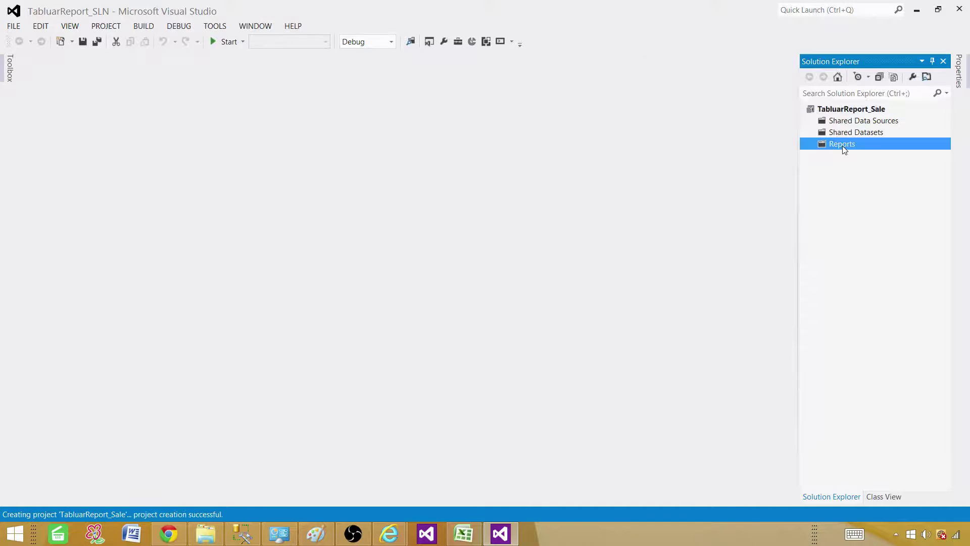
Add a new report to the Reports folder and proceed past the Report Wizard's welcome page.
{"action": "right_click", "coordinate": [842, 146]}
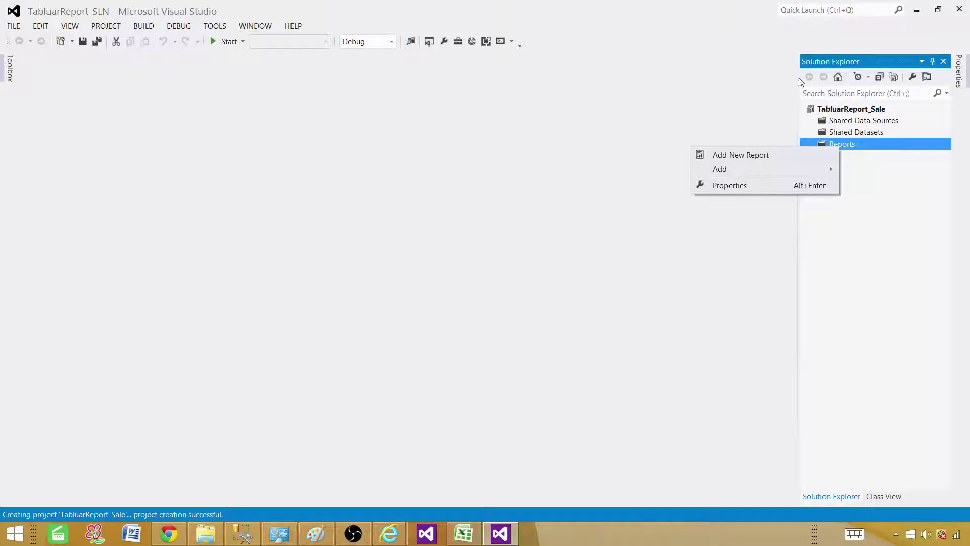
{"action": "left_click", "coordinate": [852, 178]}
{"action": "right_click", "coordinate": [843, 149]}
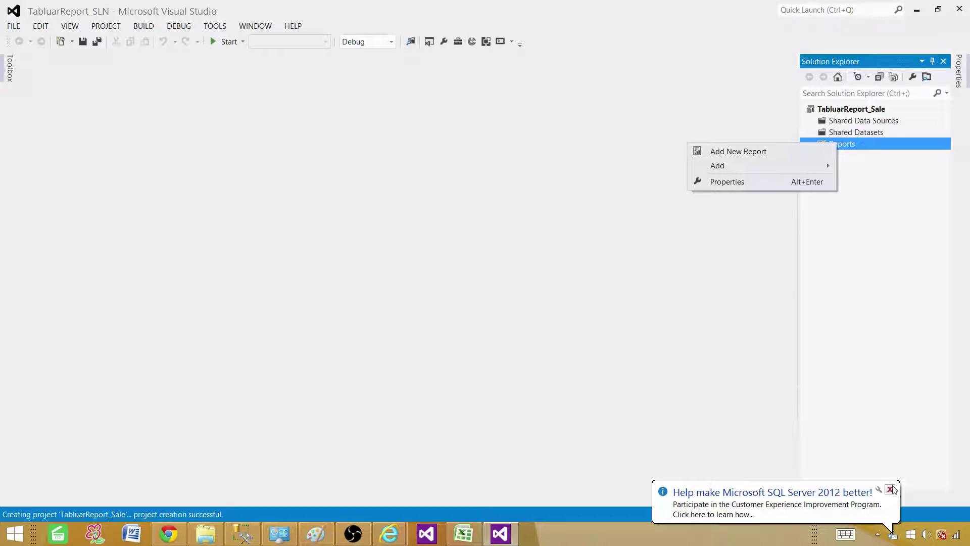
{"action": "left_click", "coordinate": [890, 489]}
{"action": "right_click", "coordinate": [840, 146]}
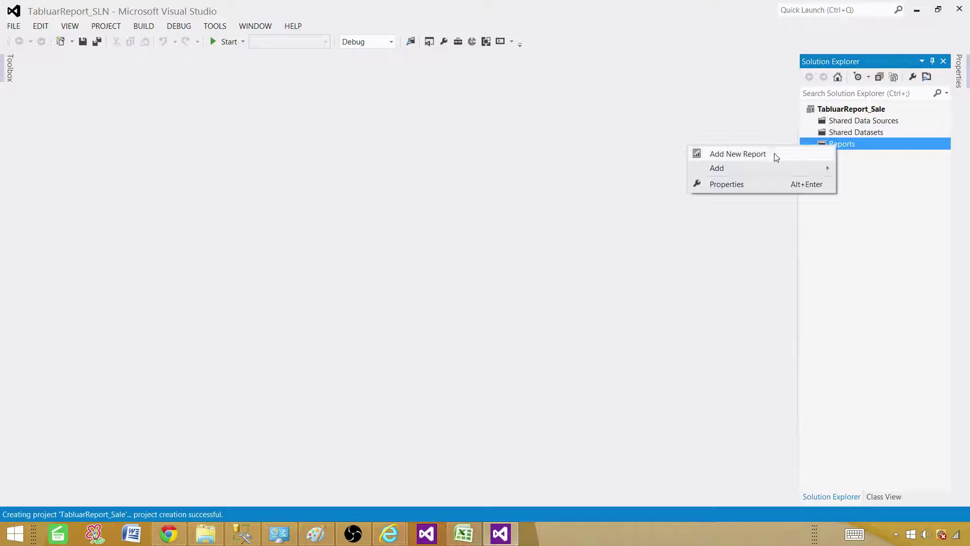
{"action": "left_click", "coordinate": [774, 152]}
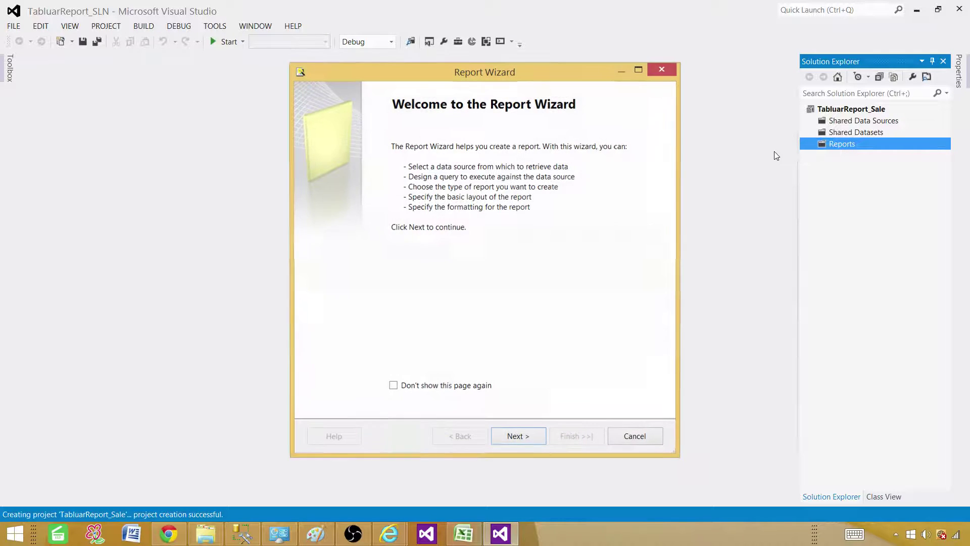
{"action": "left_click", "coordinate": [518, 436]}
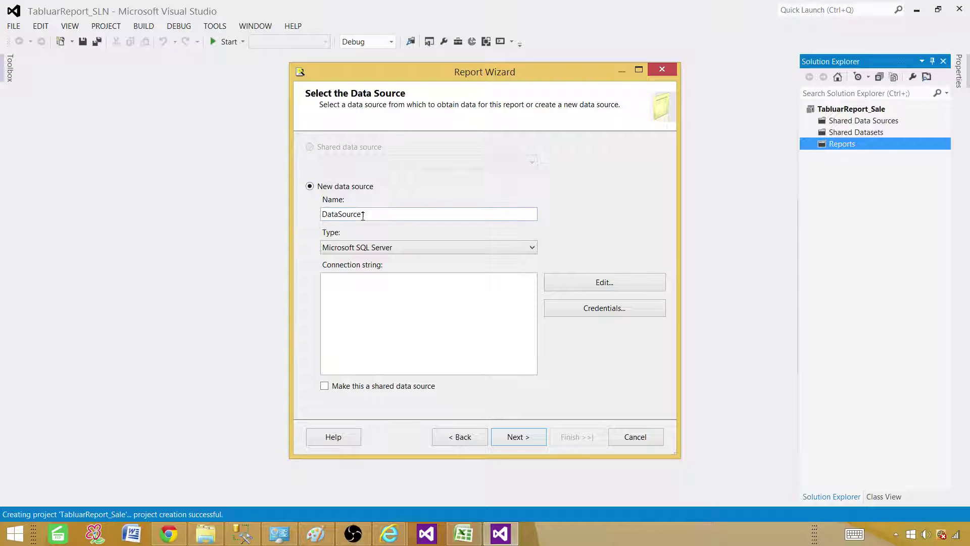
Name the new data source DS_Sales and choose Microsoft SQL Server as its type.
{"action": "left_click_drag", "start_coordinate": [369, 214], "coordinate": [313, 213]}
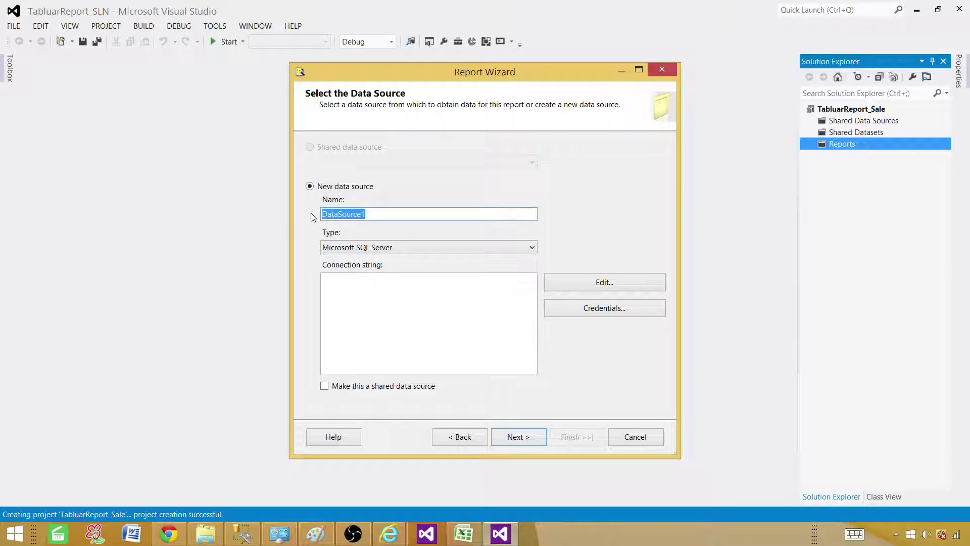
{"action": "type", "text": "DS_Sales"}
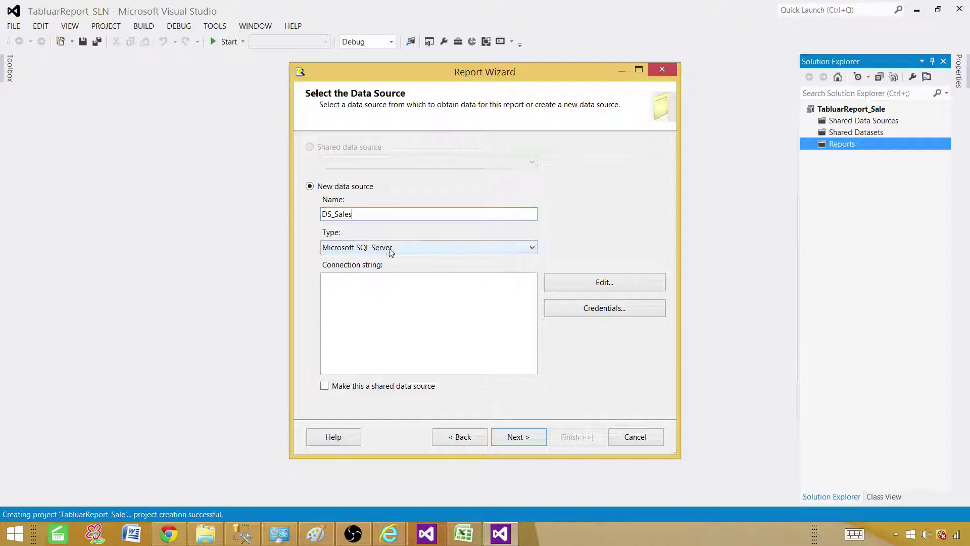
{"action": "left_click", "coordinate": [430, 249]}
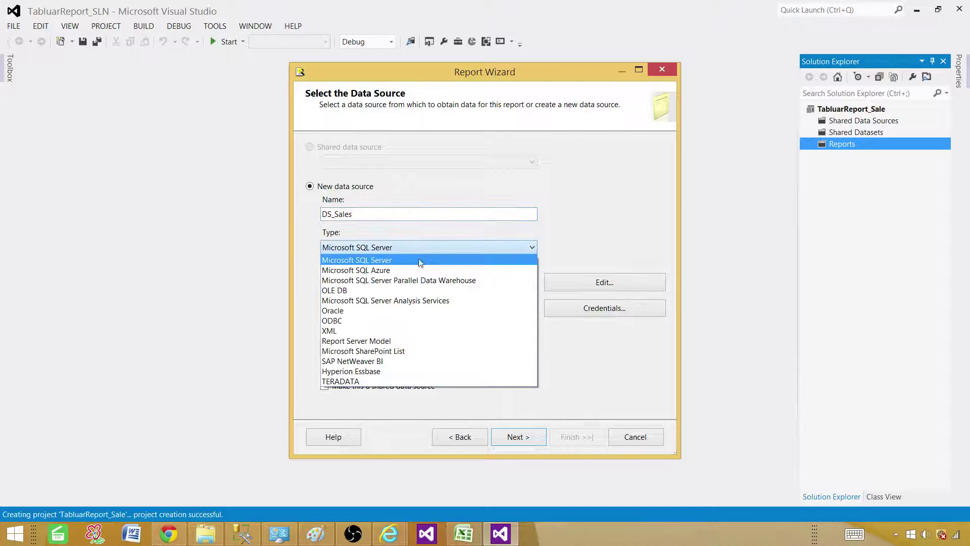
{"action": "left_click", "coordinate": [397, 262]}
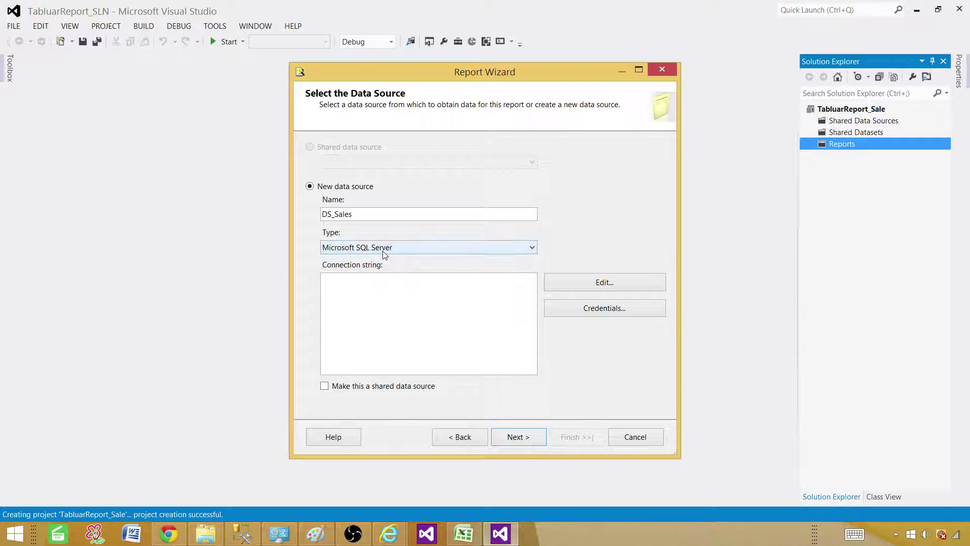
{"action": "left_click", "coordinate": [383, 249]}
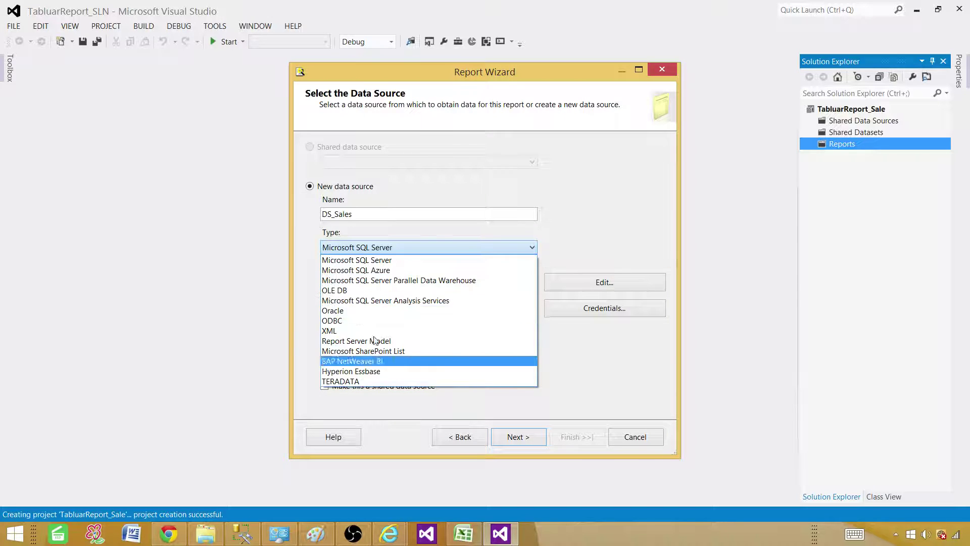
{"action": "left_click", "coordinate": [511, 235]}
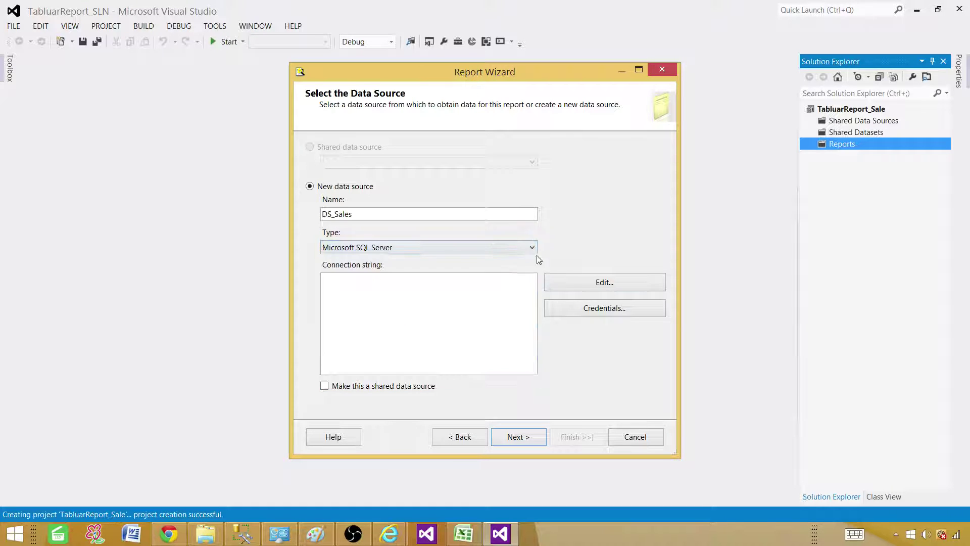
{"action": "left_click", "coordinate": [376, 293]}
Set the data source's connection to server AAMIRPC\SQL2014 and database Sales, test the connection and accept it.
{"action": "left_click", "coordinate": [580, 283]}
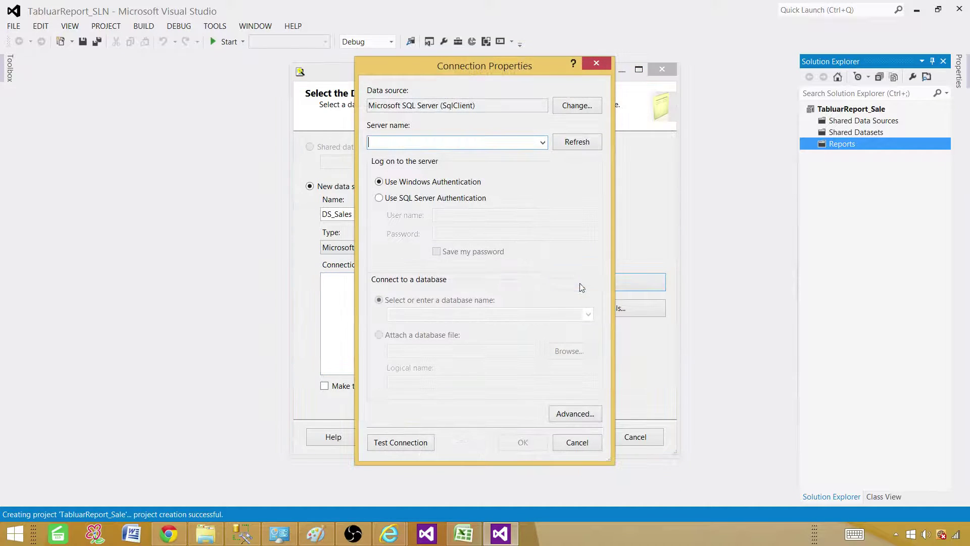
{"action": "left_click", "coordinate": [542, 142]}
{"action": "left_click", "coordinate": [501, 152]}
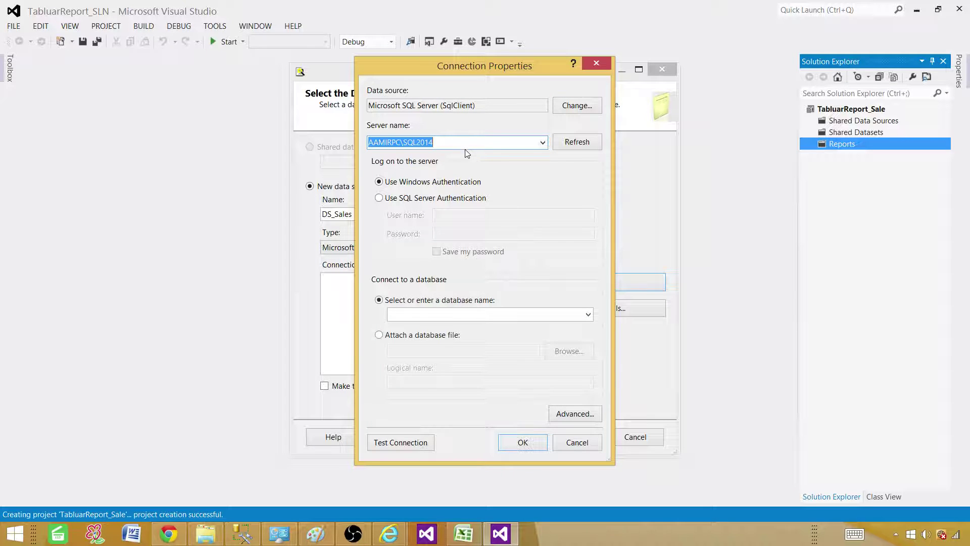
{"action": "left_click", "coordinate": [533, 315]}
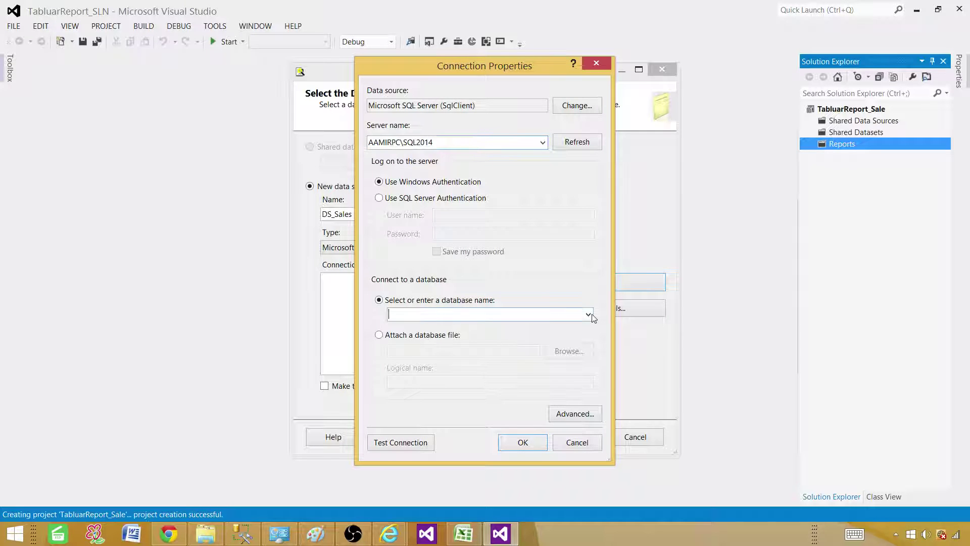
{"action": "left_click", "coordinate": [407, 388]}
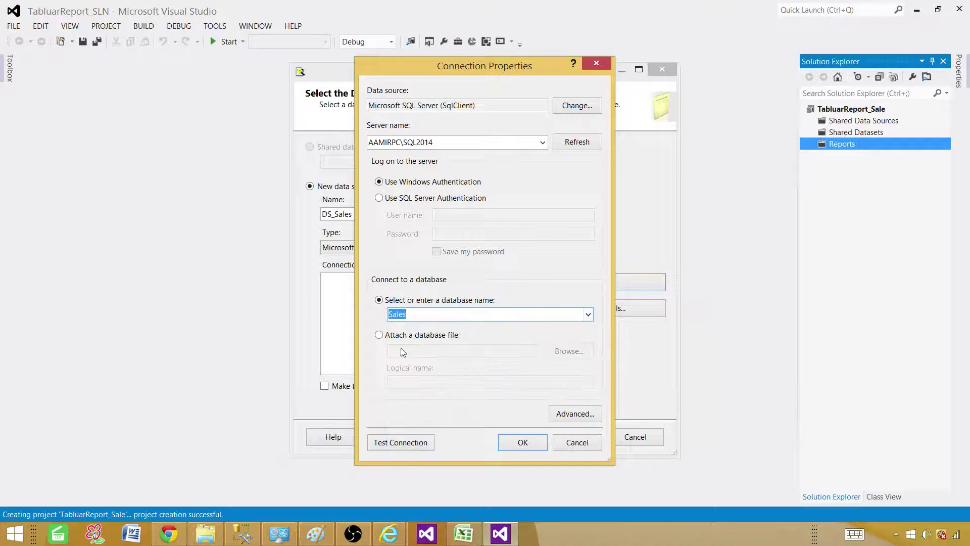
{"action": "left_click", "coordinate": [400, 443]}
{"action": "left_click", "coordinate": [527, 318]}
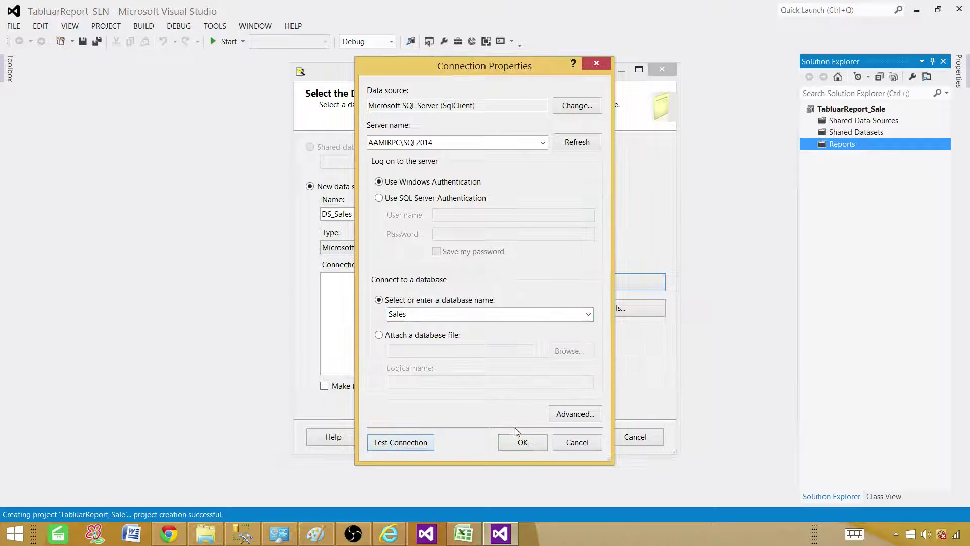
{"action": "left_click", "coordinate": [520, 441]}
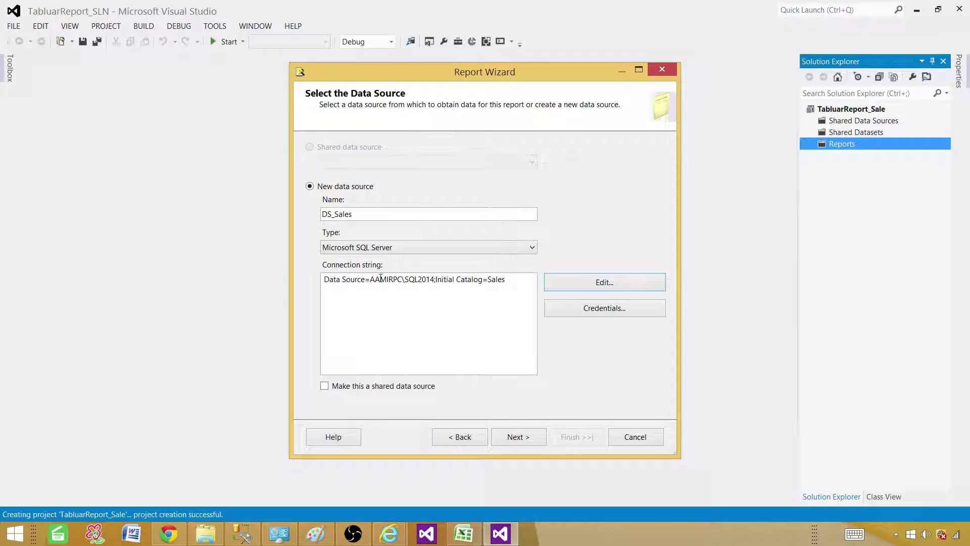
Review the server and catalog in the connection string, make the data source shared and continue to the query design.
{"action": "left_click_drag", "start_coordinate": [365, 279], "coordinate": [434, 280]}
{"action": "left_click", "coordinate": [437, 279]}
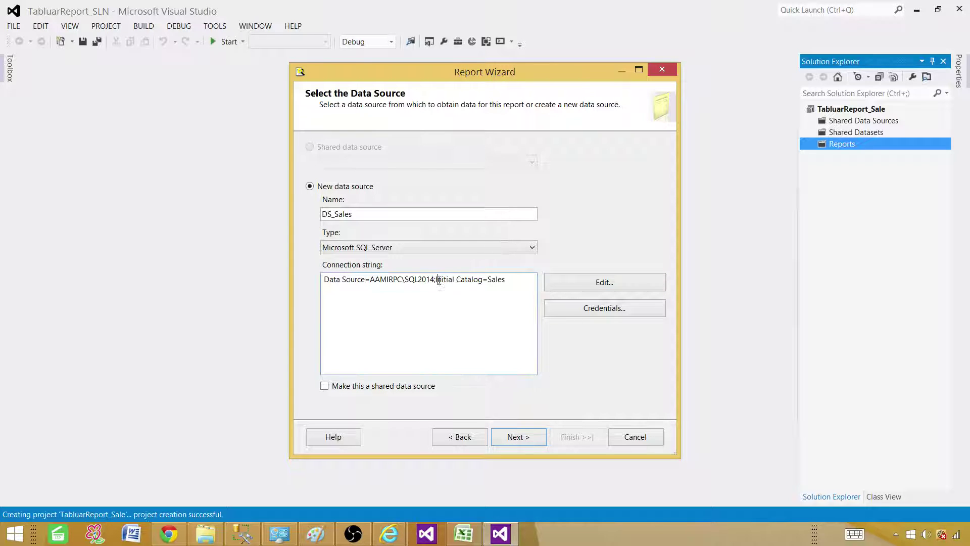
{"action": "left_click_drag", "start_coordinate": [506, 279], "coordinate": [488, 280]}
{"action": "left_click", "coordinate": [323, 386]}
{"action": "left_click", "coordinate": [514, 435]}
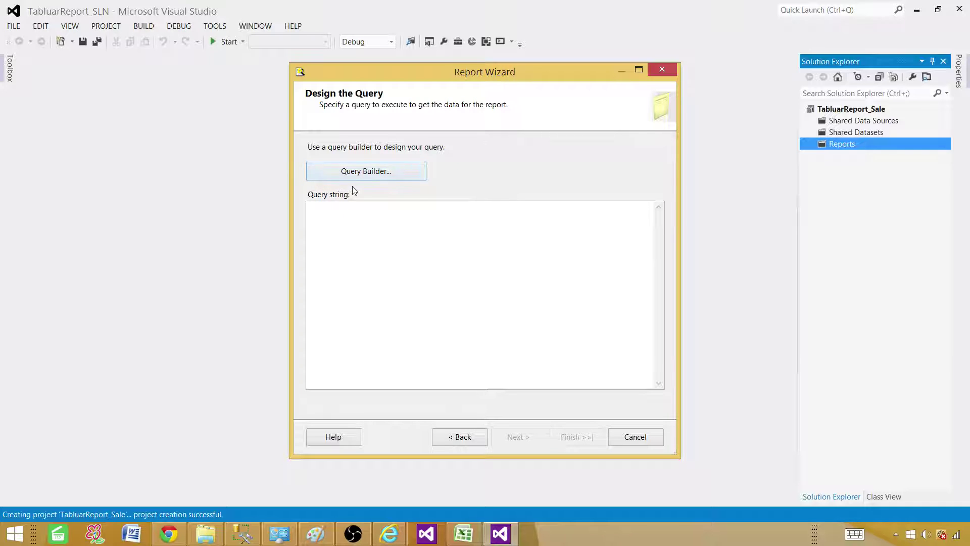
Paste the copied SELECT statement on [dbo].[TotalSale] as the query string, and keep Tabular as the report type.
{"action": "right_click", "coordinate": [361, 221]}
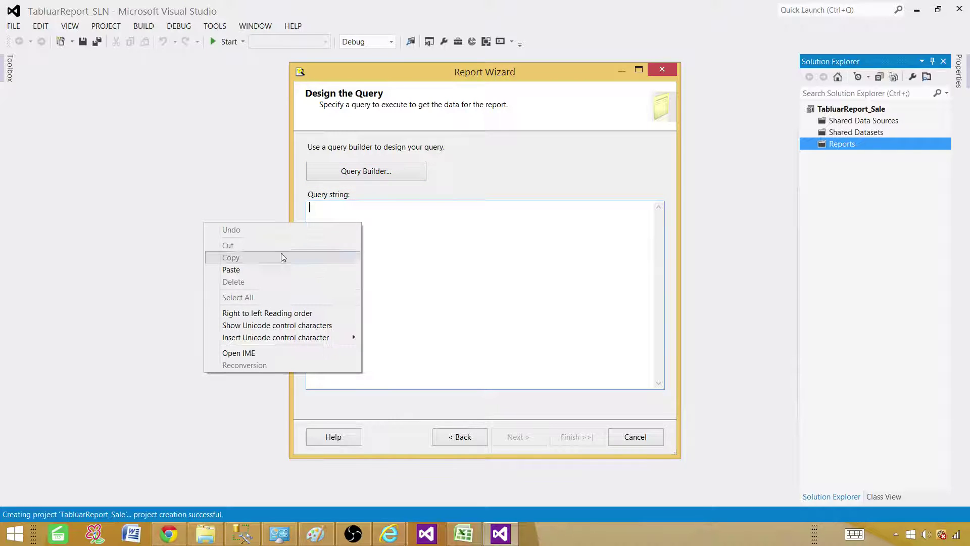
{"action": "left_click", "coordinate": [275, 269]}
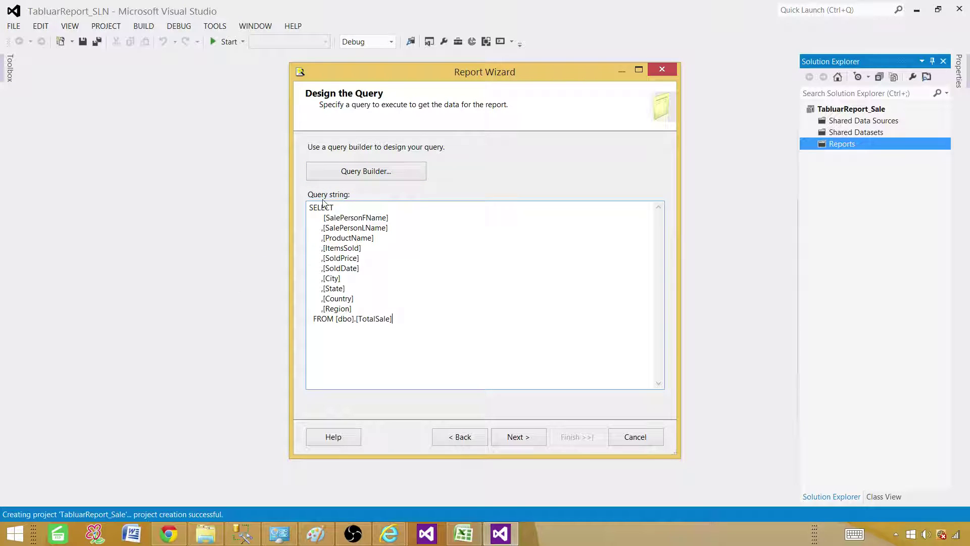
{"action": "left_click_drag", "start_coordinate": [309, 206], "coordinate": [395, 320]}
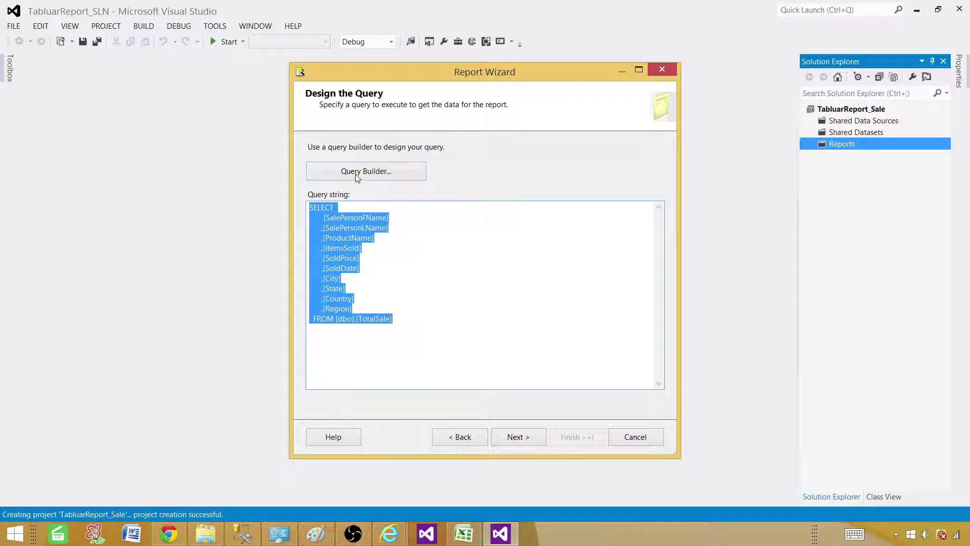
{"action": "left_click", "coordinate": [399, 255]}
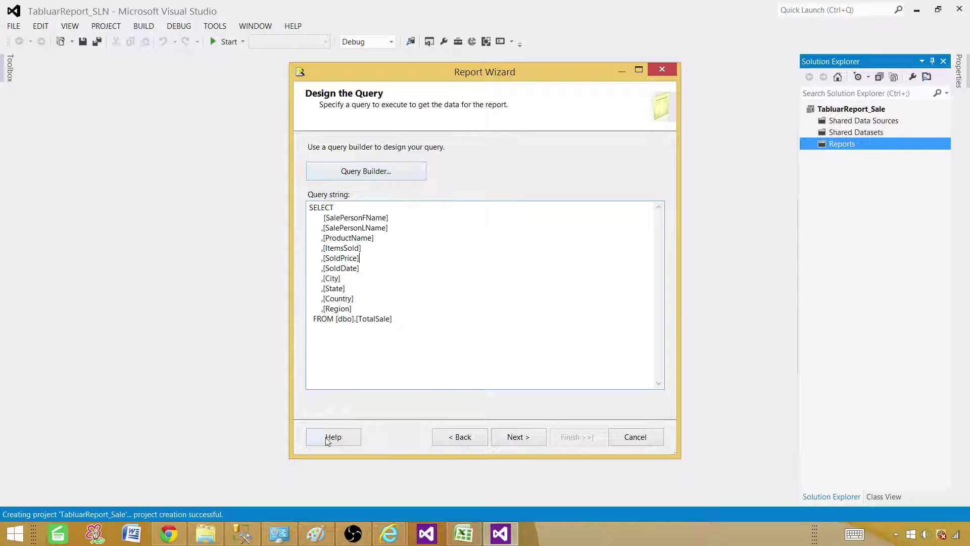
{"action": "left_click_drag", "start_coordinate": [393, 319], "coordinate": [309, 204]}
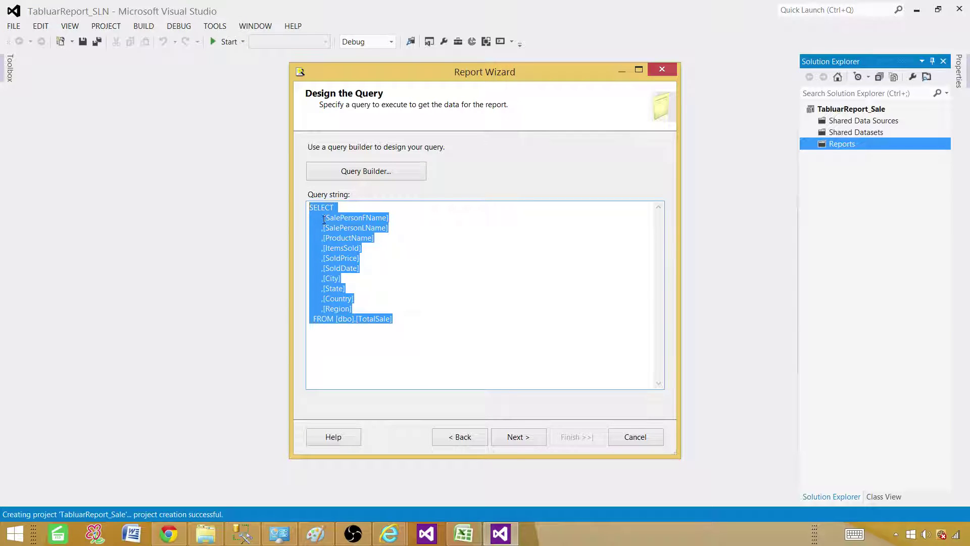
{"action": "left_click", "coordinate": [429, 317]}
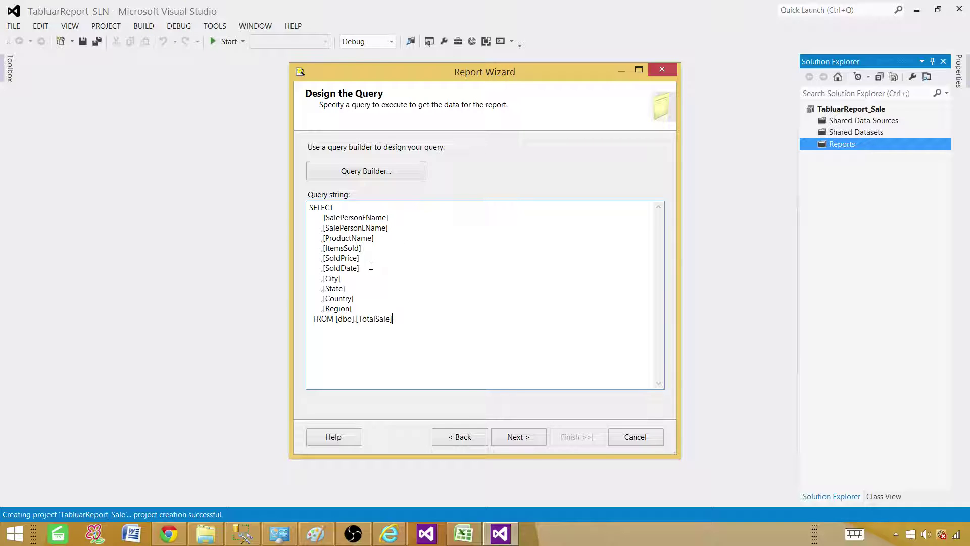
{"action": "left_click", "coordinate": [516, 437]}
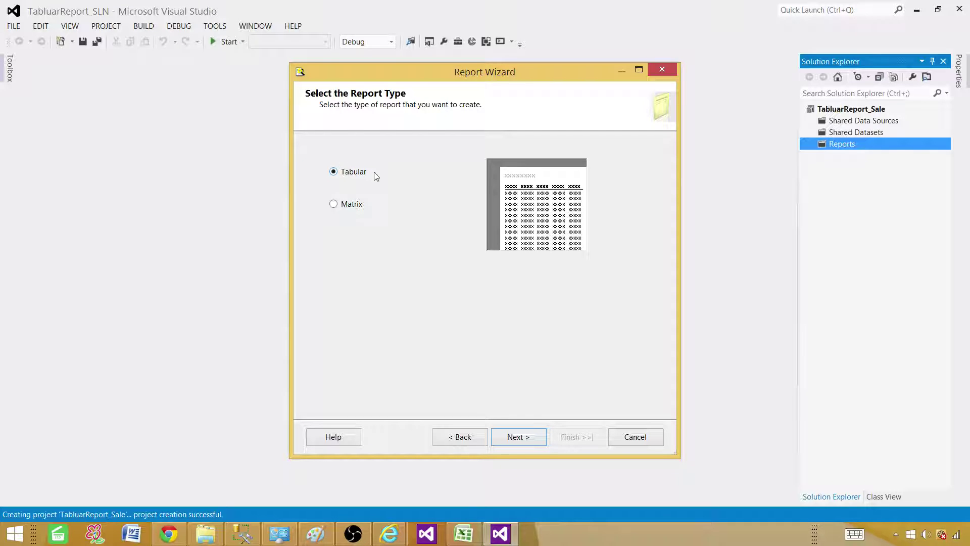
{"action": "left_click", "coordinate": [514, 438]}
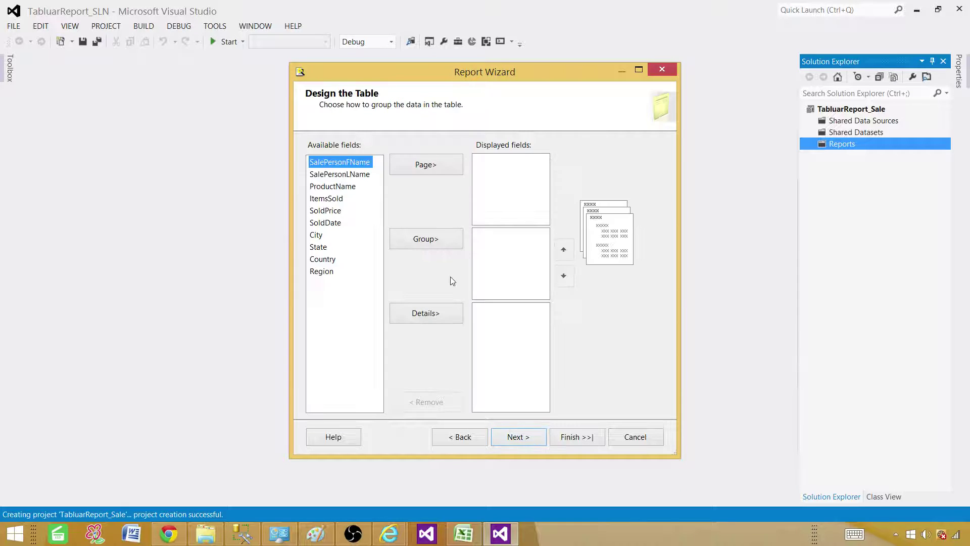
Switch to TabularReport.xlsx in Excel and examine the Sale Report's column headers and detail rows.
{"action": "left_click", "coordinate": [463, 533]}
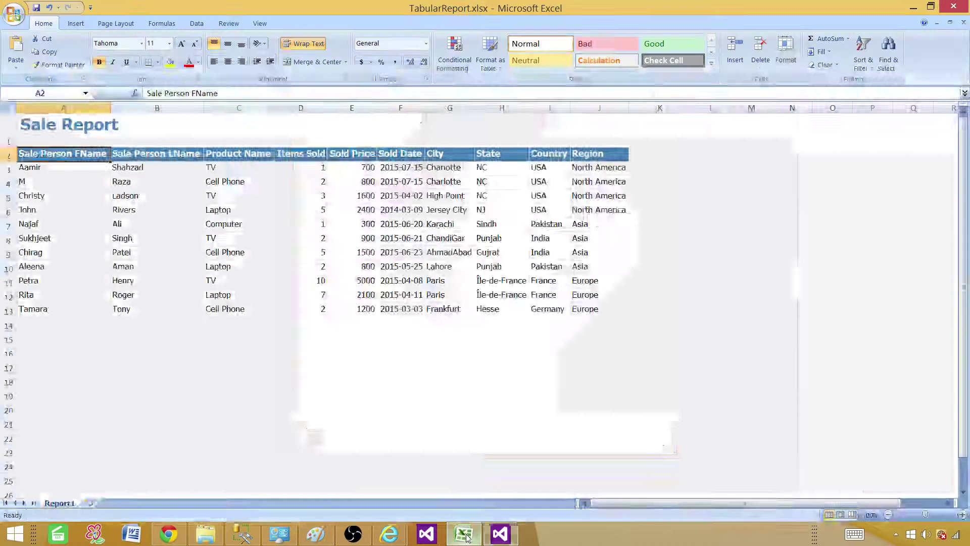
{"action": "left_click", "coordinate": [78, 183]}
{"action": "left_click_drag", "start_coordinate": [61, 156], "coordinate": [598, 310]}
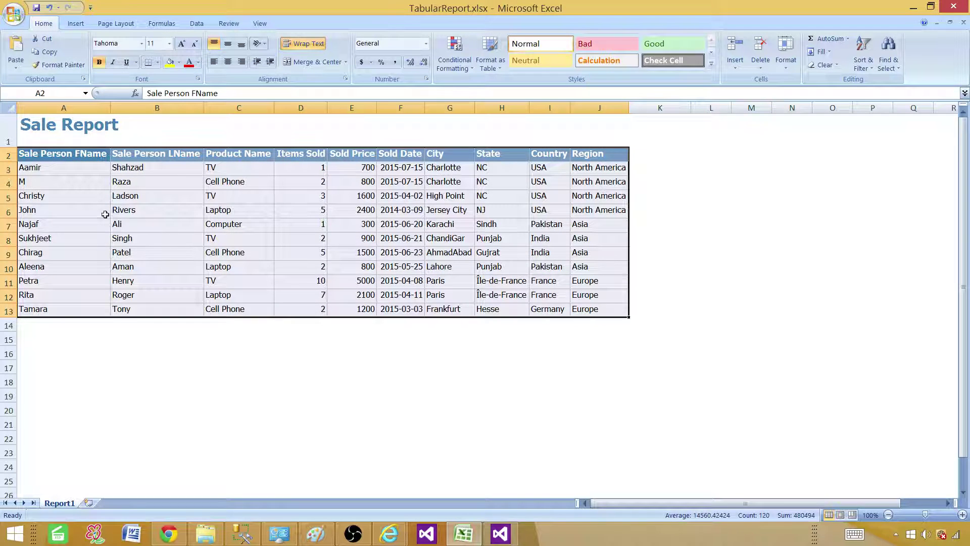
{"action": "left_click", "coordinate": [96, 155]}
{"action": "left_click", "coordinate": [166, 158]}
{"action": "left_click", "coordinate": [221, 158]}
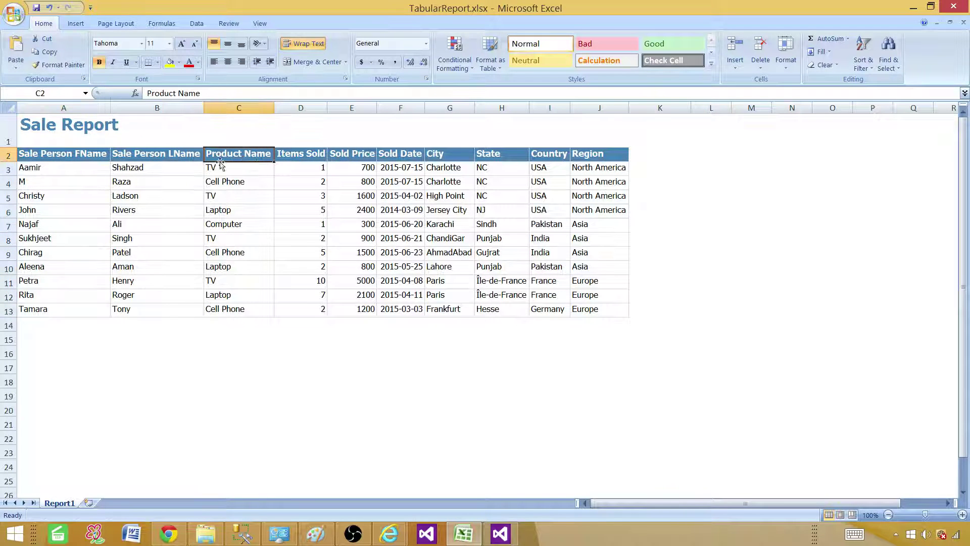
{"action": "left_click_drag", "start_coordinate": [50, 168], "coordinate": [586, 307]}
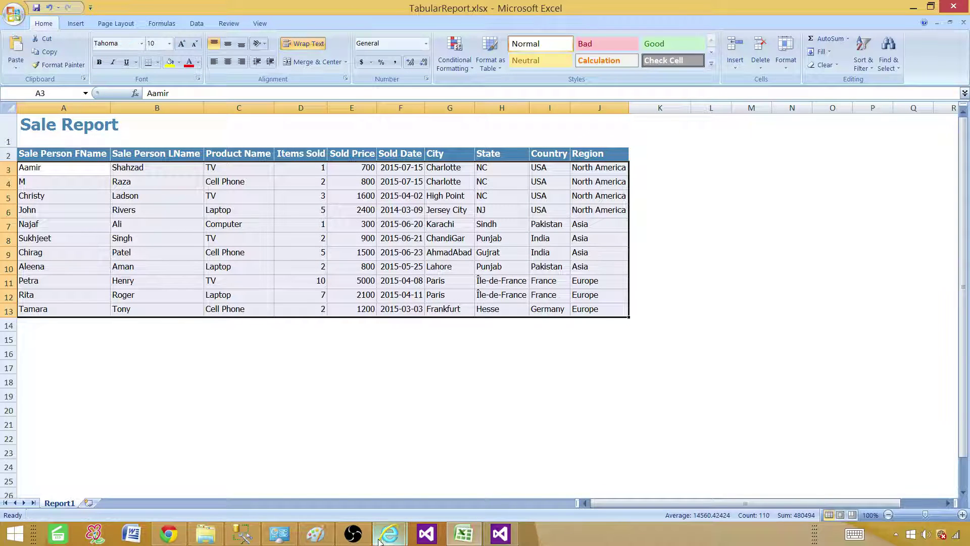
Switch back to the Report Wizard in Visual Studio and add all available fields, SalePersonFName through Region, as detail fields.
{"action": "left_click", "coordinate": [500, 534]}
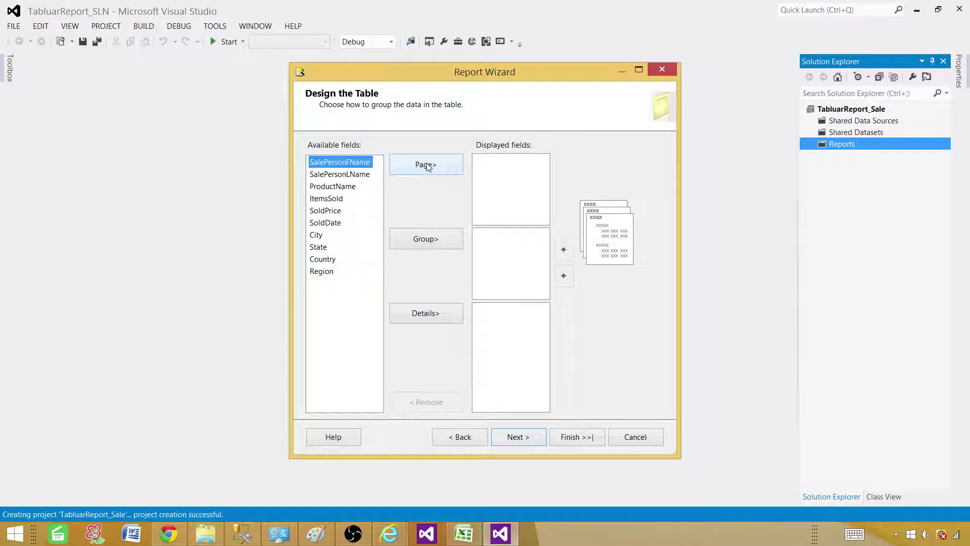
{"action": "left_click", "coordinate": [426, 317]}
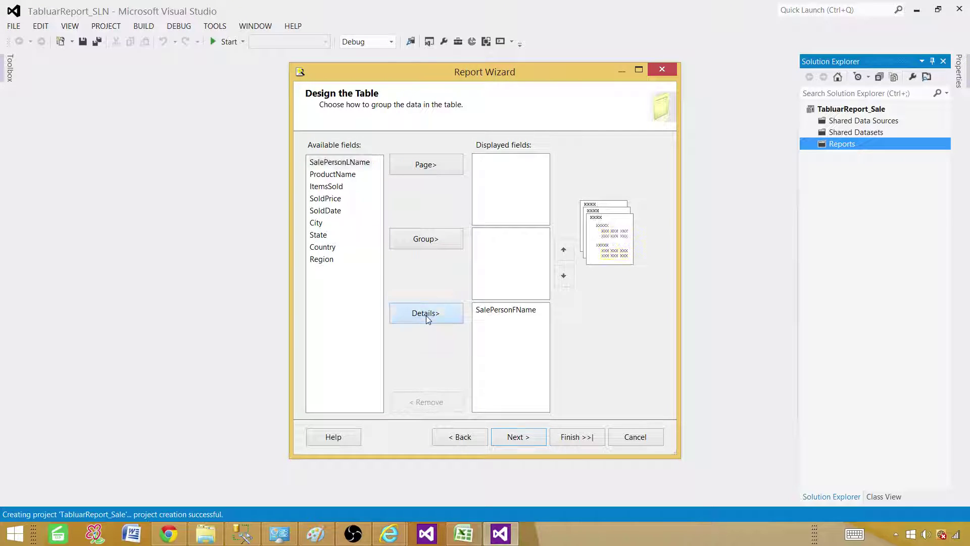
{"action": "left_click", "coordinate": [426, 317]}
{"action": "left_click", "coordinate": [425, 317]}
{"action": "left_click", "coordinate": [426, 316]}
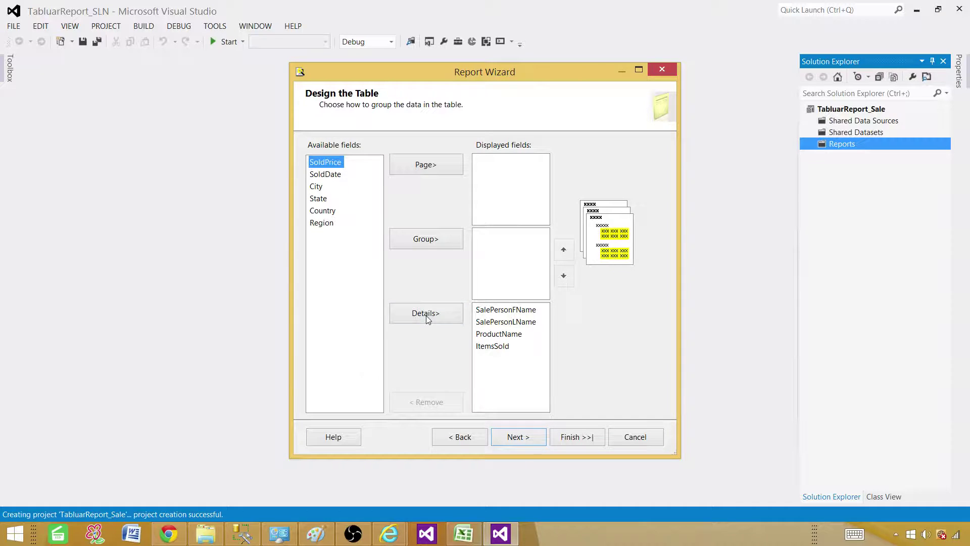
{"action": "left_click", "coordinate": [426, 315]}
{"action": "left_click", "coordinate": [426, 315]}
{"action": "left_click", "coordinate": [426, 315]}
{"action": "left_click", "coordinate": [426, 315]}
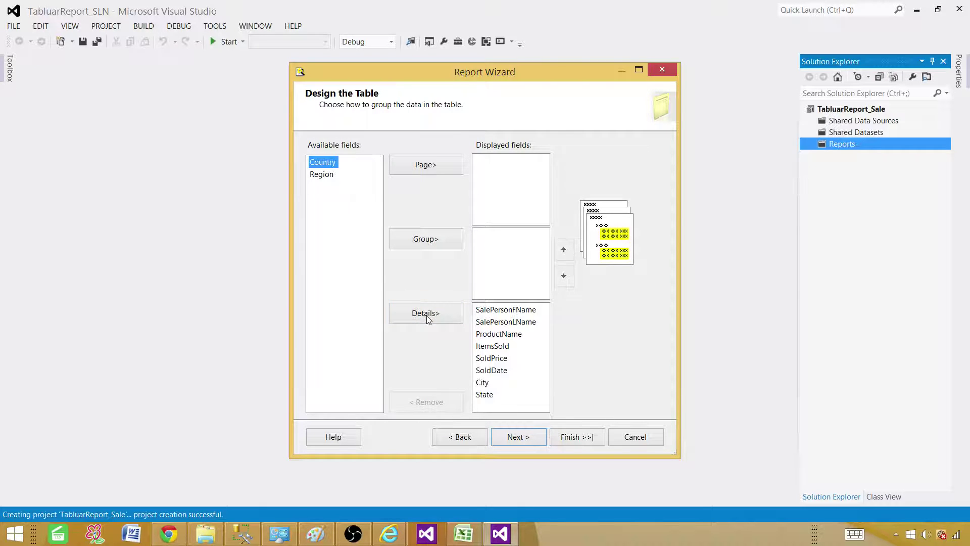
{"action": "left_click", "coordinate": [425, 315]}
{"action": "left_click", "coordinate": [426, 316]}
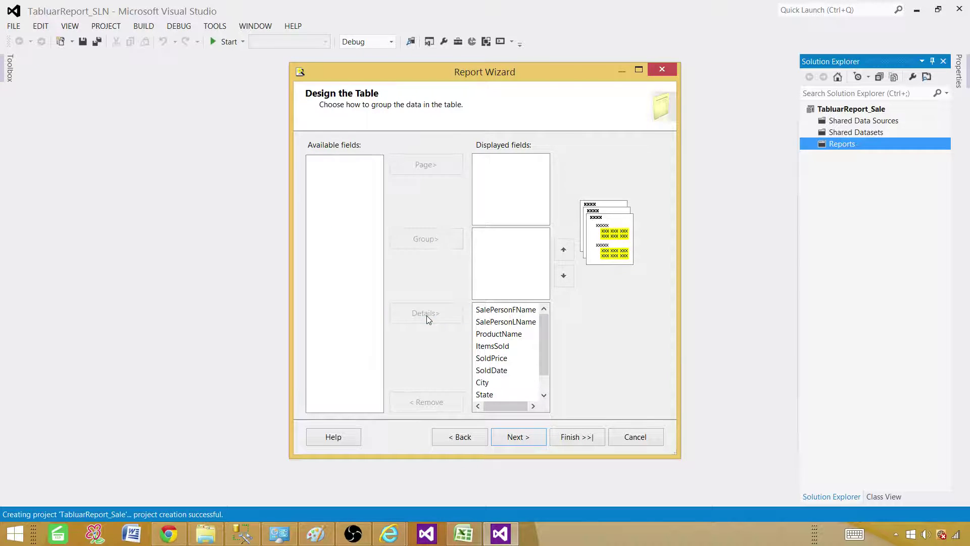
Remove ProductName from the table's detail fields and add it back as the last detail field.
{"action": "left_click", "coordinate": [494, 334]}
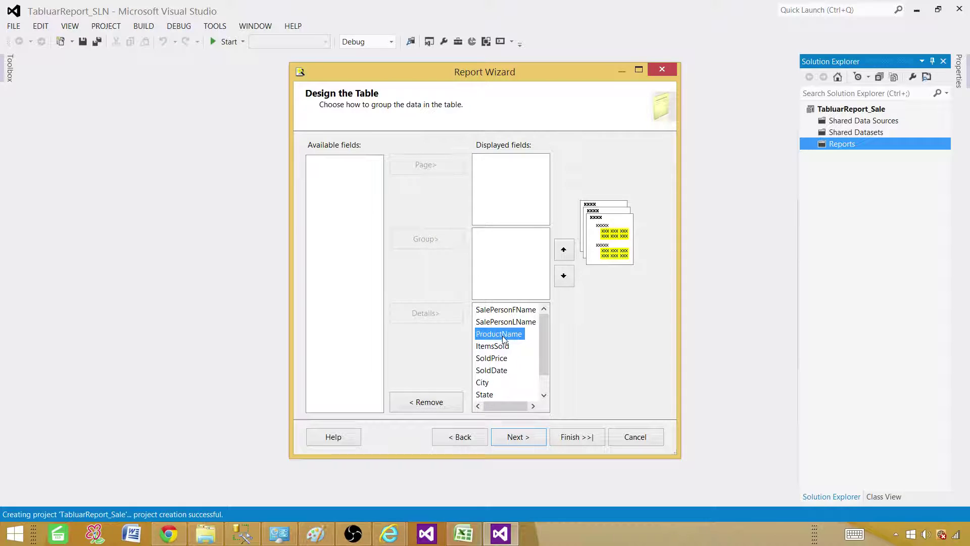
{"action": "left_click", "coordinate": [428, 403]}
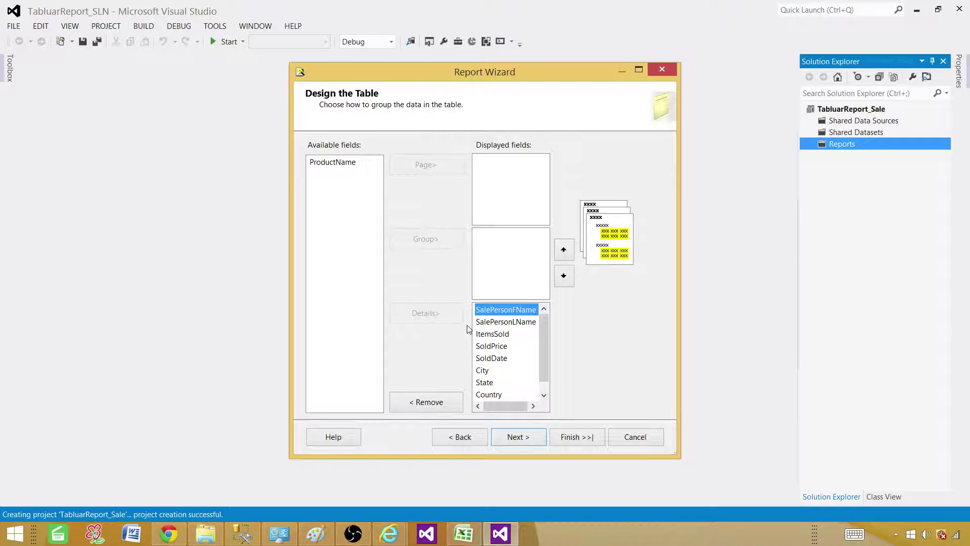
{"action": "left_click", "coordinate": [341, 164]}
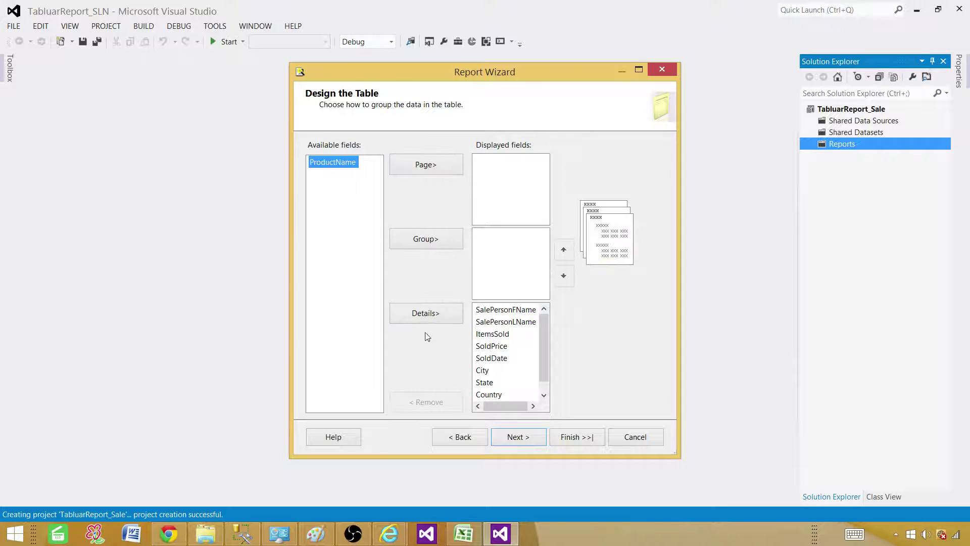
{"action": "left_click", "coordinate": [432, 314]}
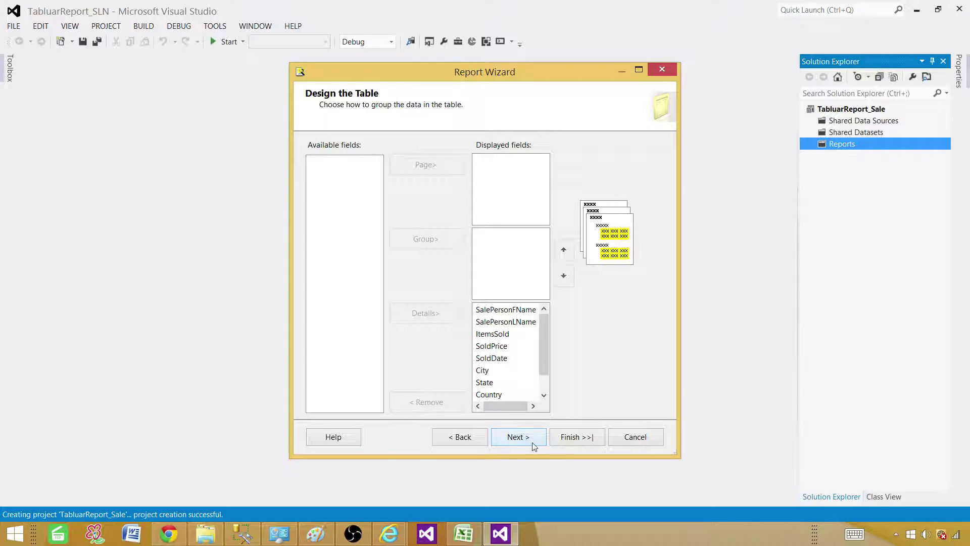
Compare the Forest, Bold and Ocean table styles, and continue with the Ocean style.
{"action": "left_click", "coordinate": [517, 438]}
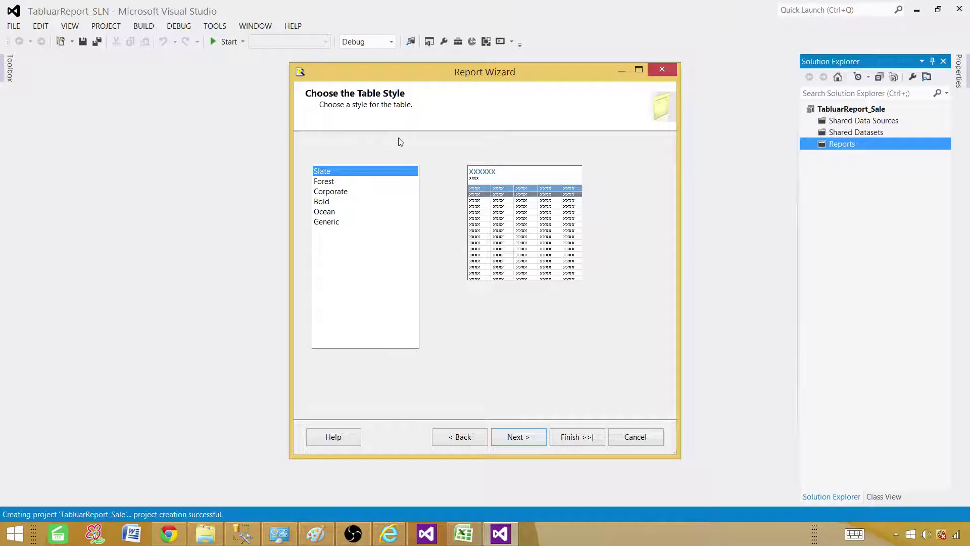
{"action": "left_click", "coordinate": [337, 183]}
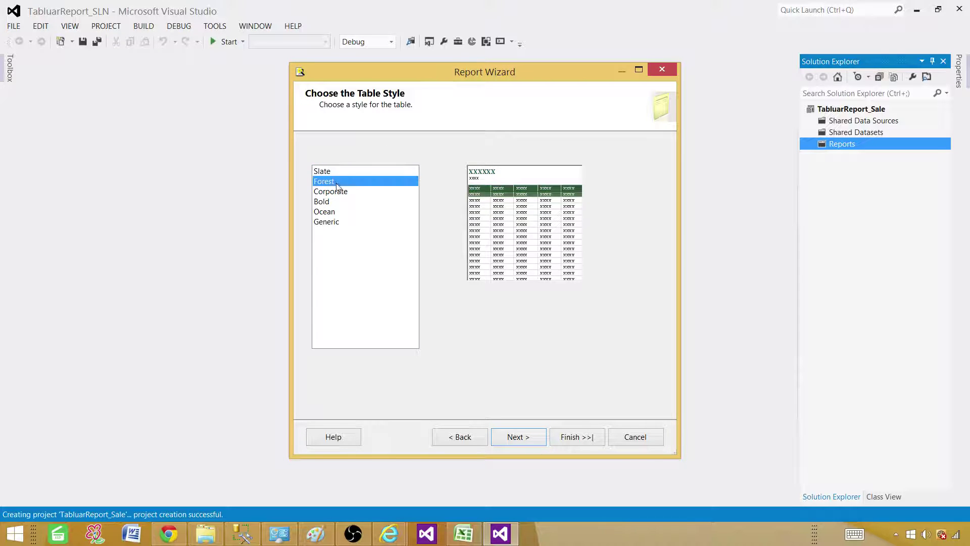
{"action": "left_click", "coordinate": [333, 203]}
{"action": "left_click", "coordinate": [336, 214]}
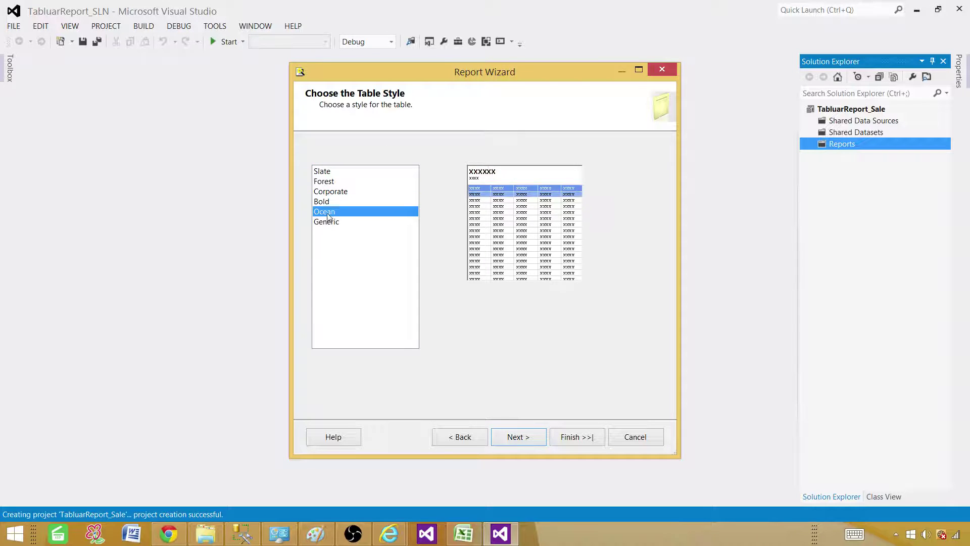
{"action": "left_click", "coordinate": [324, 203]}
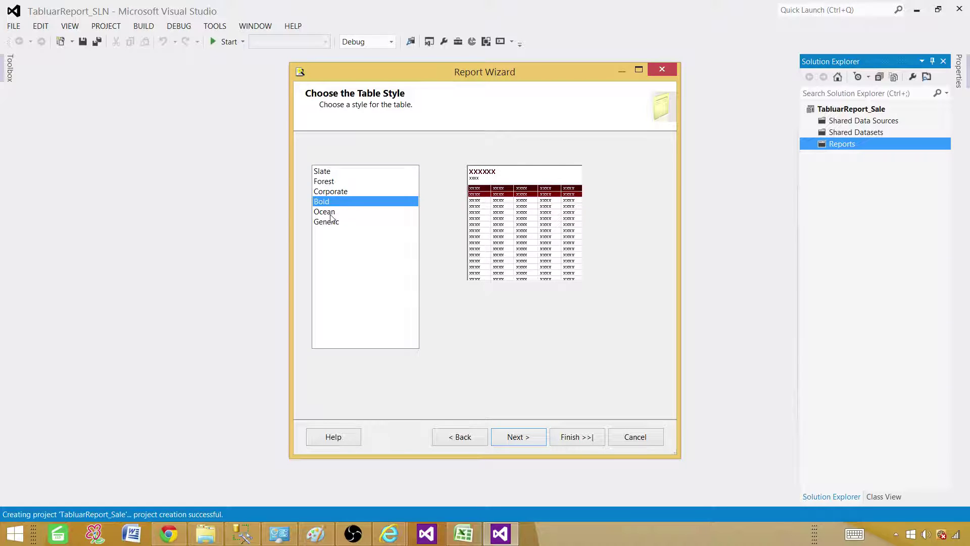
{"action": "left_click", "coordinate": [331, 213]}
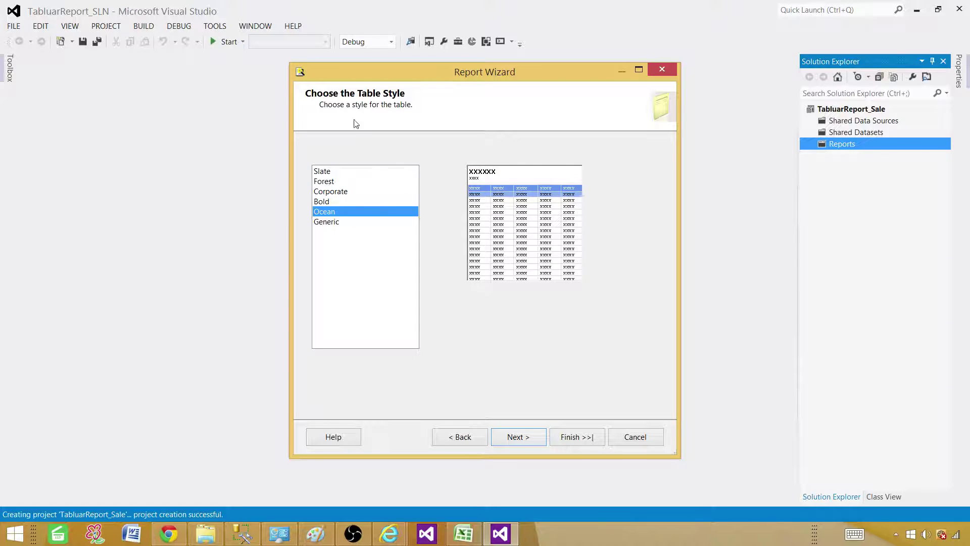
{"action": "left_click", "coordinate": [518, 436]}
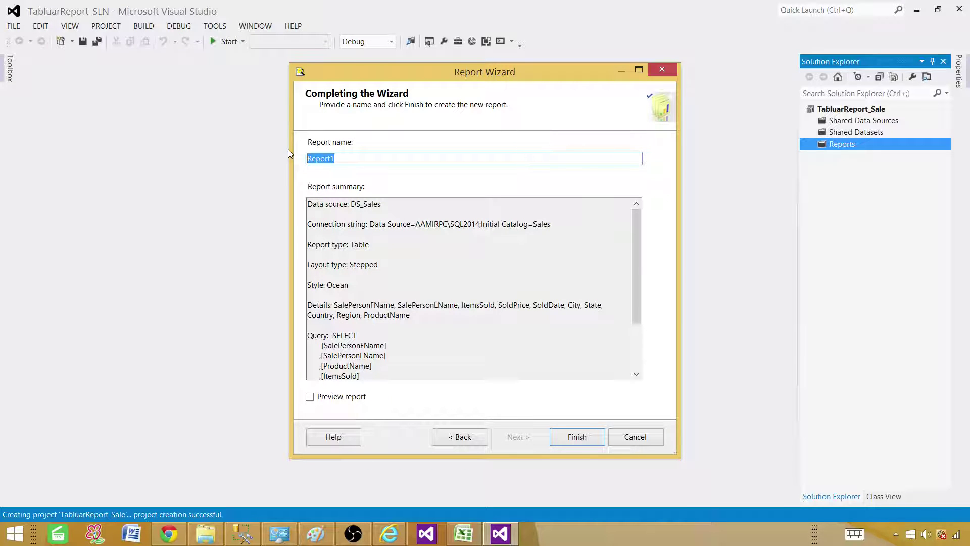
Check the report title in TabularReport.xlsx in Excel, and name the new report Monthly Sale Report in the wizard.
{"action": "left_click", "coordinate": [463, 534]}
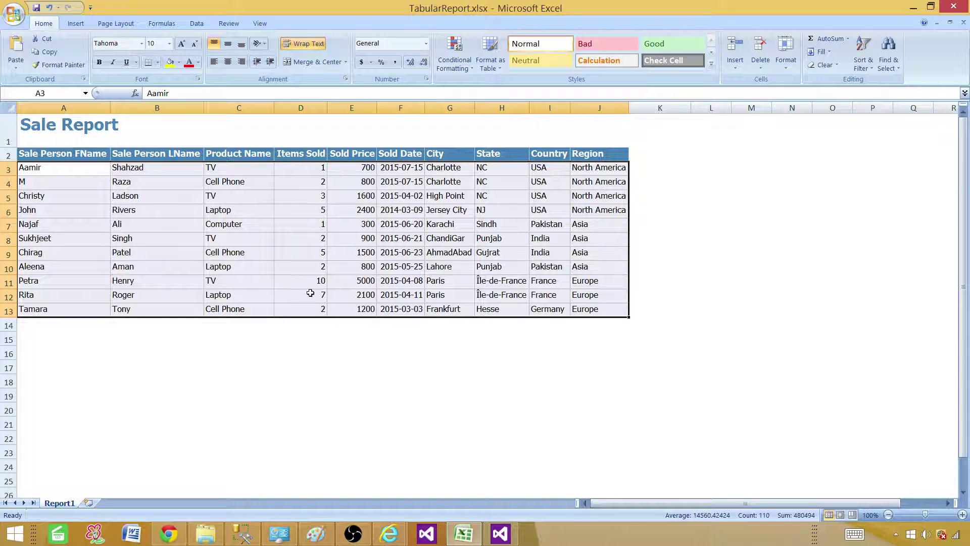
{"action": "left_click", "coordinate": [509, 531]}
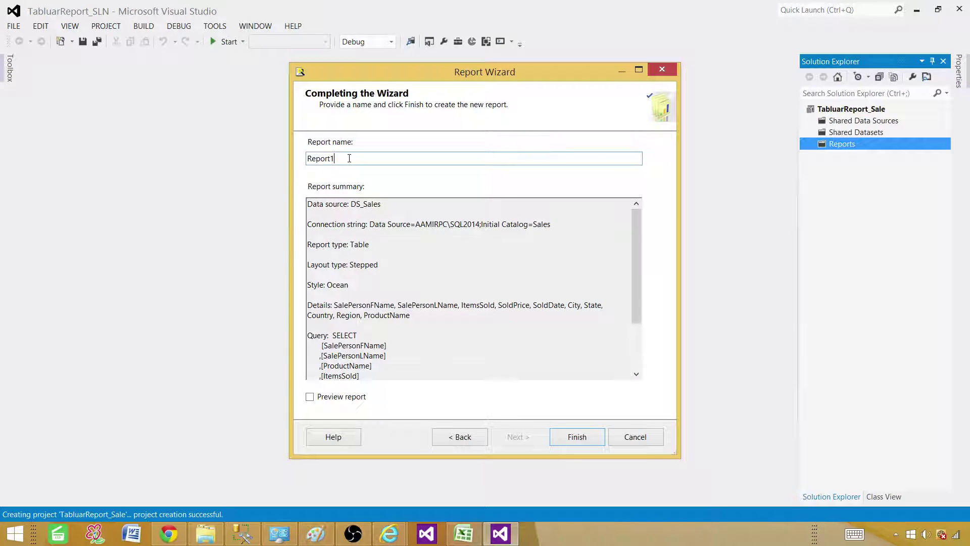
{"action": "type", "text": "SA"}
{"action": "key", "text": "BackSpace"}
{"action": "key", "text": "BackSpace"}
{"action": "type", "text": "Monthly Sale"}
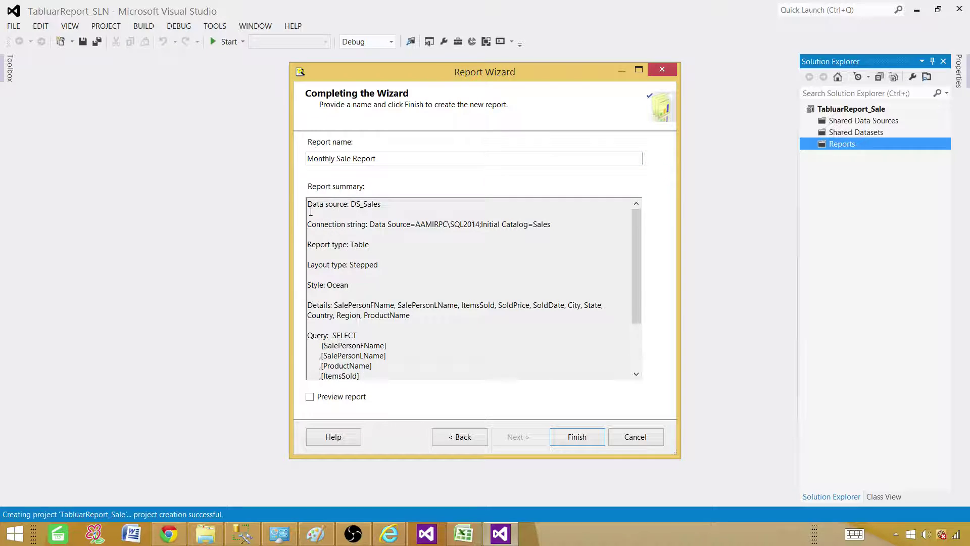
Review the report summary, covering the data source, connection string, report type, layout, style, detail fields and query.
{"action": "left_click_drag", "start_coordinate": [308, 203], "coordinate": [355, 203]}
{"action": "left_click", "coordinate": [518, 225]}
{"action": "left_click_drag", "start_coordinate": [550, 225], "coordinate": [307, 230]}
{"action": "left_click", "coordinate": [344, 244]}
{"action": "double_click", "coordinate": [359, 244]}
{"action": "double_click", "coordinate": [371, 264]}
{"action": "left_click", "coordinate": [374, 265]}
{"action": "scroll", "coordinate": [363, 270], "scroll_direction": "down", "scroll_amount": 1}
{"action": "double_click", "coordinate": [329, 256]}
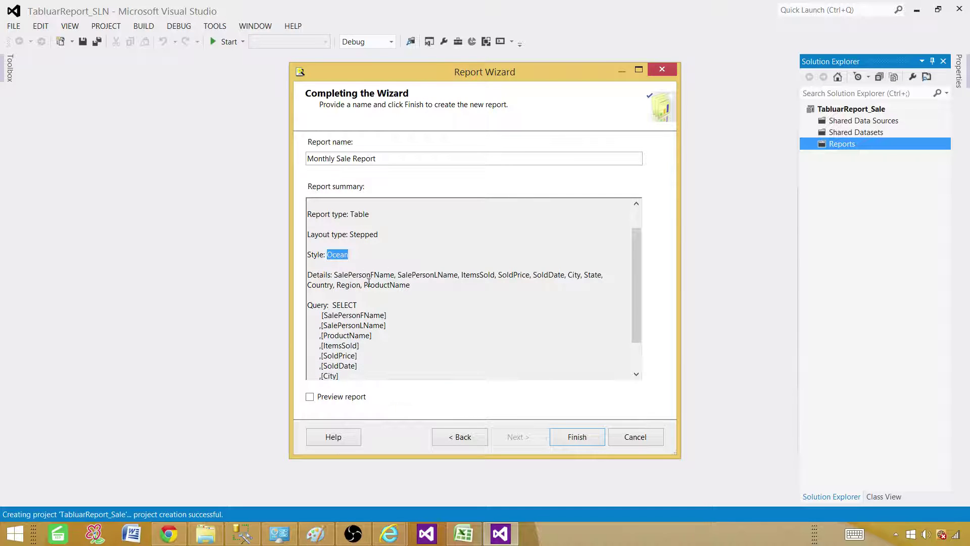
{"action": "scroll", "coordinate": [371, 276], "scroll_direction": "down", "scroll_amount": 2}
{"action": "left_click", "coordinate": [349, 243]}
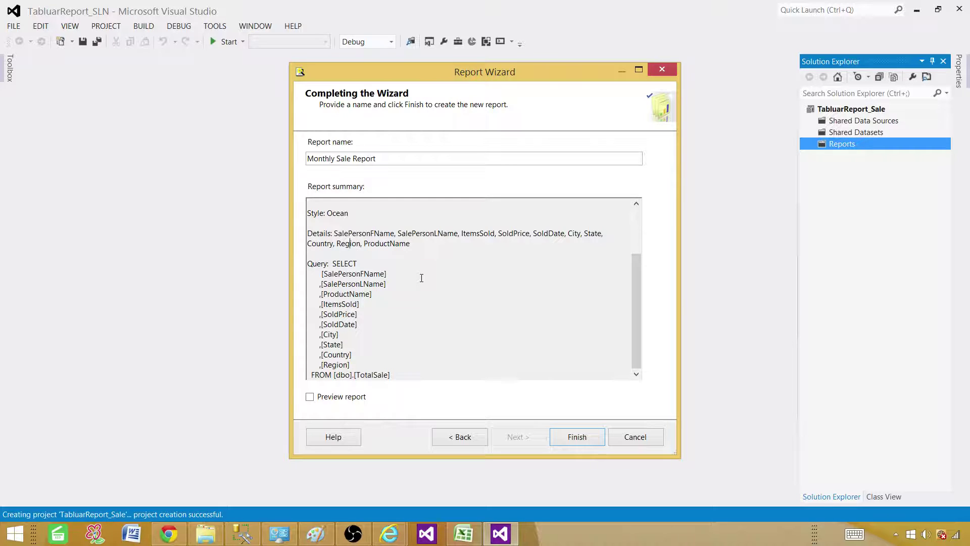
{"action": "left_click_drag", "start_coordinate": [404, 380], "coordinate": [301, 262]}
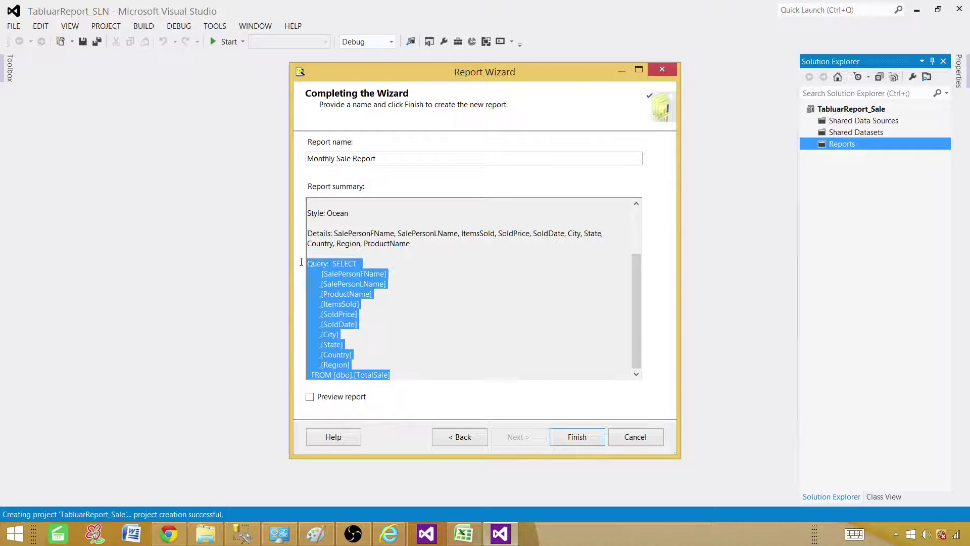
{"action": "left_click", "coordinate": [367, 233]}
{"action": "scroll", "coordinate": [404, 271], "scroll_direction": "up", "scroll_amount": 2}
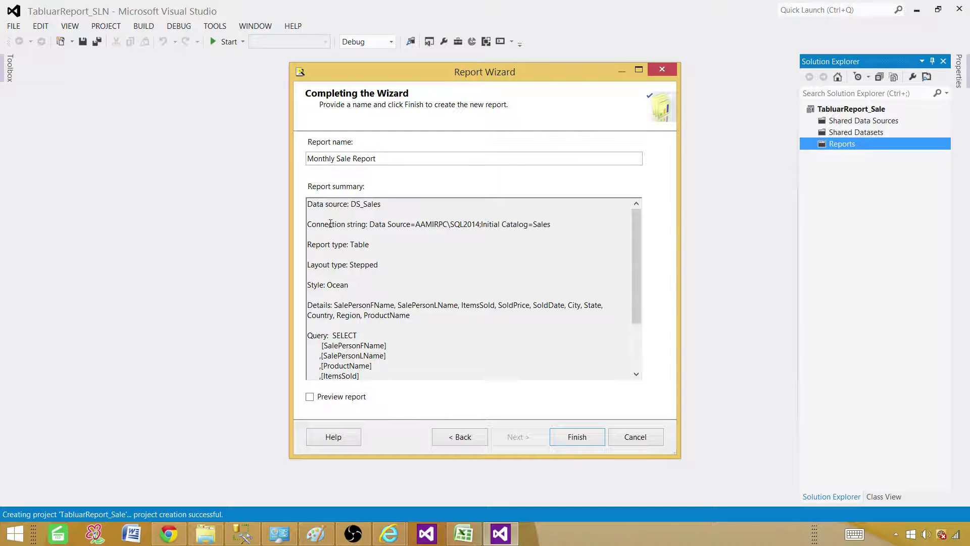
{"action": "left_click_drag", "start_coordinate": [312, 203], "coordinate": [402, 397]}
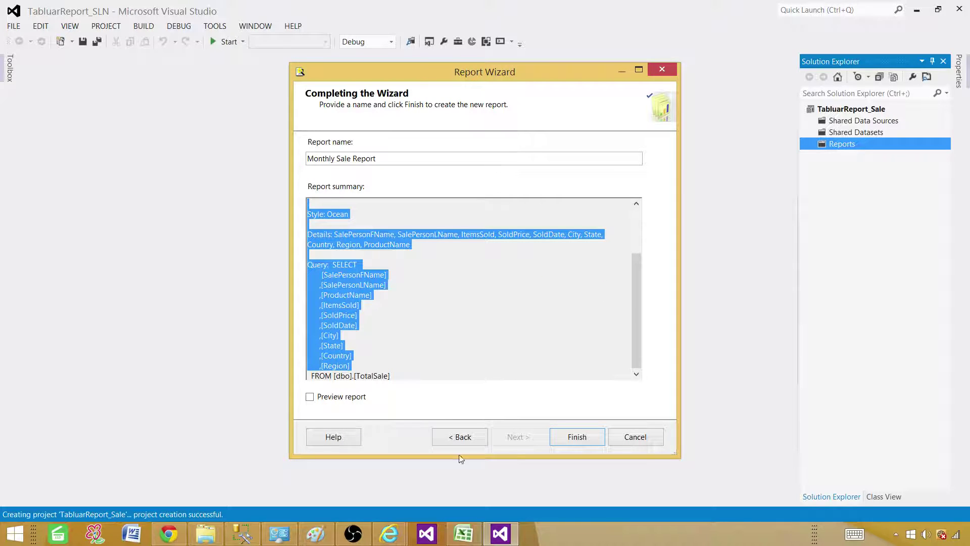
Turn on the report preview option and finish the wizard to generate the report.
{"action": "left_click", "coordinate": [425, 323]}
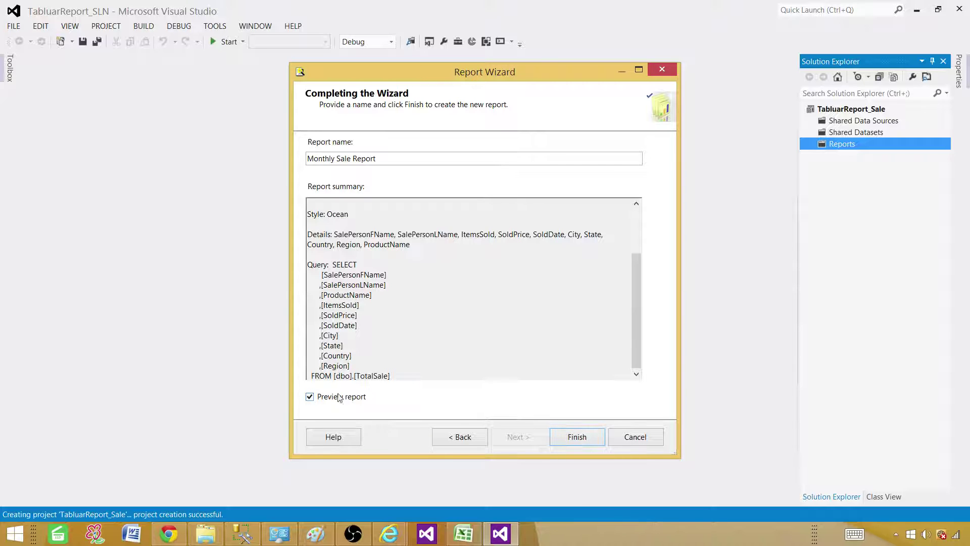
{"action": "left_click", "coordinate": [579, 441]}
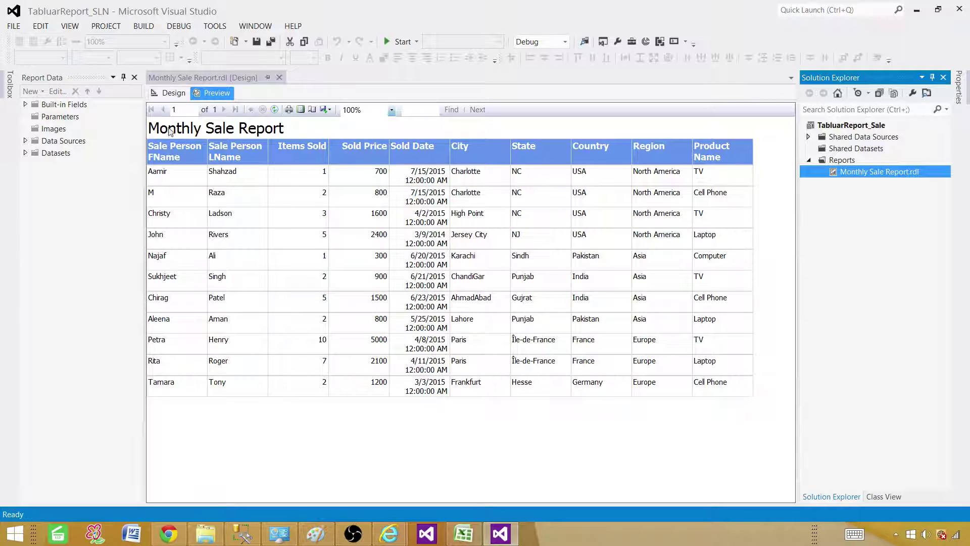
{"action": "left_click", "coordinate": [250, 132]}
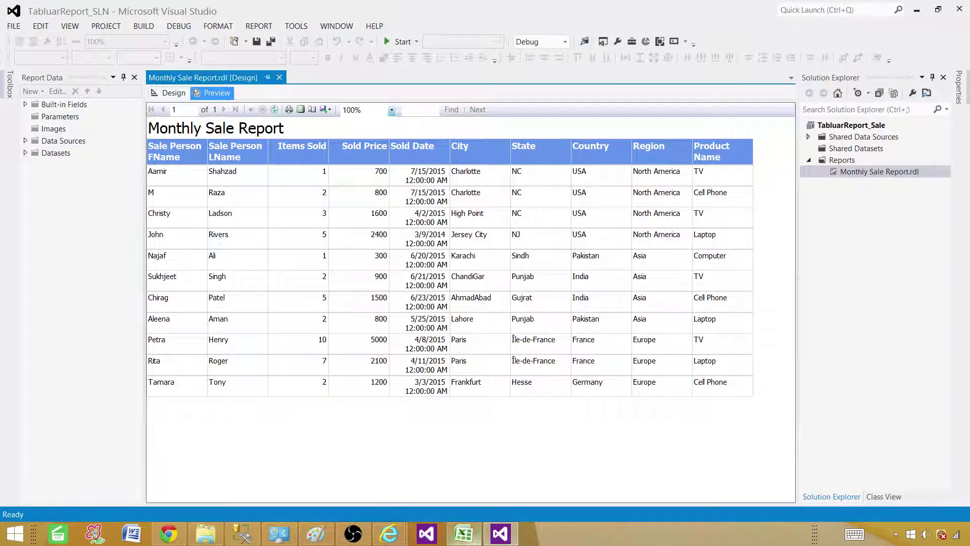
Switch to TabularReport.xlsx in Excel, examine the date format of the Sold Date column, and return to Visual Studio.
{"action": "left_click", "coordinate": [463, 534]}
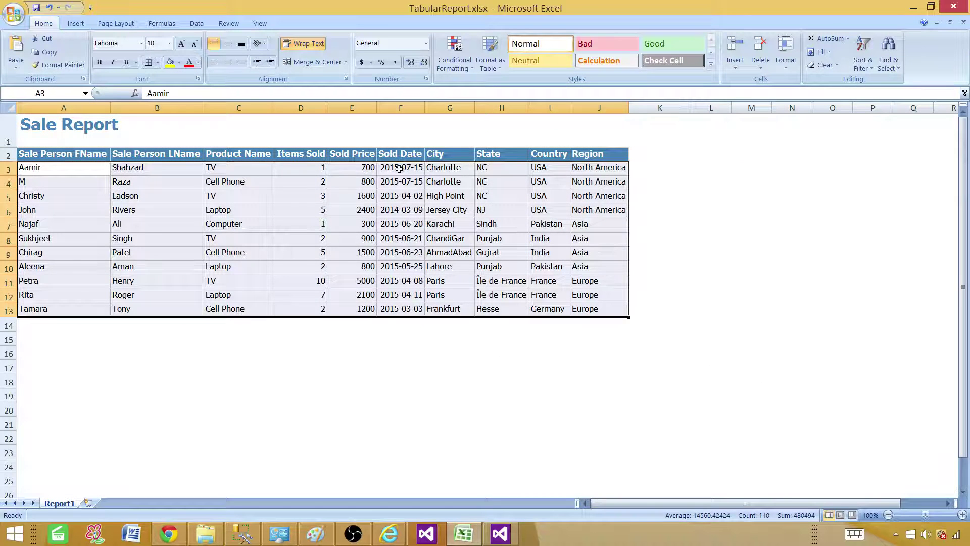
{"action": "left_click_drag", "start_coordinate": [399, 165], "coordinate": [410, 309]}
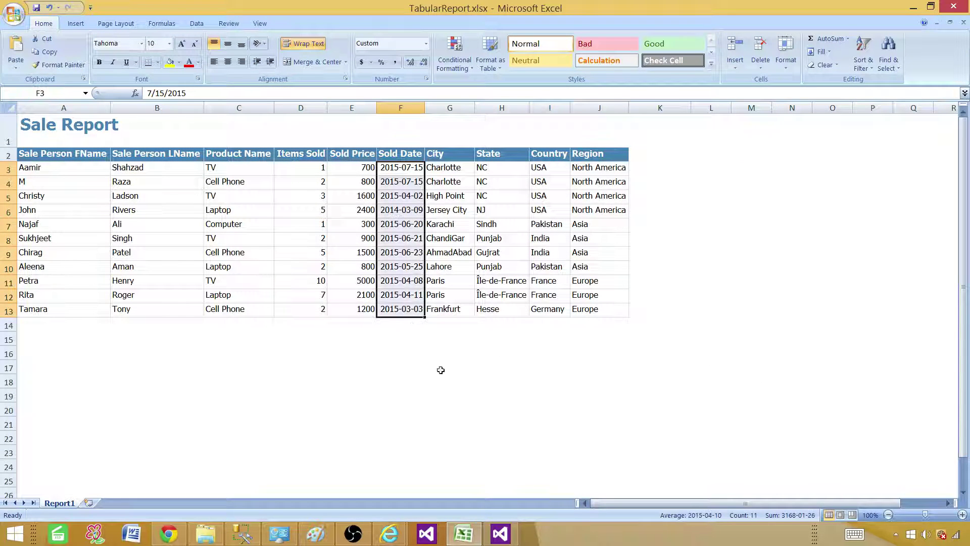
{"action": "left_click", "coordinate": [500, 533]}
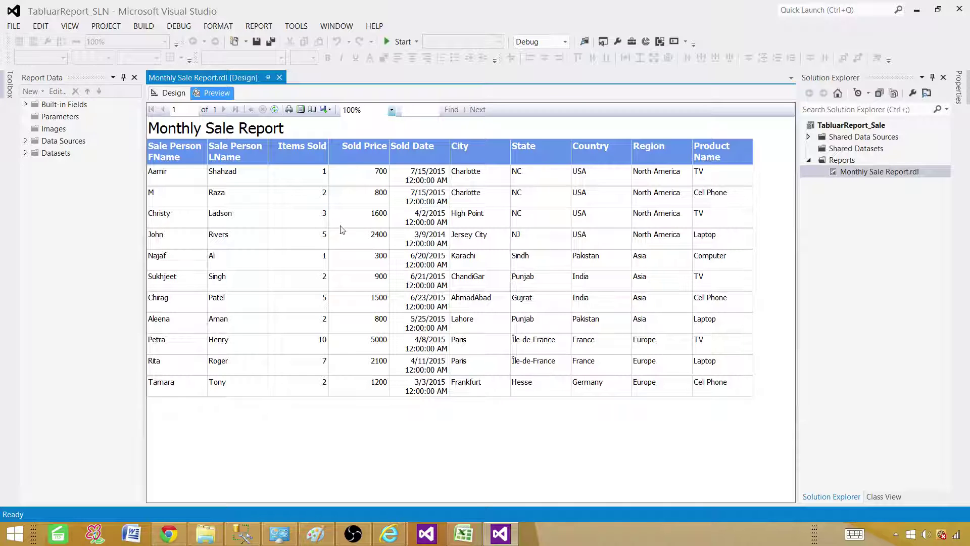
Open the report in design view with a wider workspace, and extend the report body below and to the right of the table.
{"action": "left_click_drag", "start_coordinate": [143, 130], "coordinate": [102, 129]}
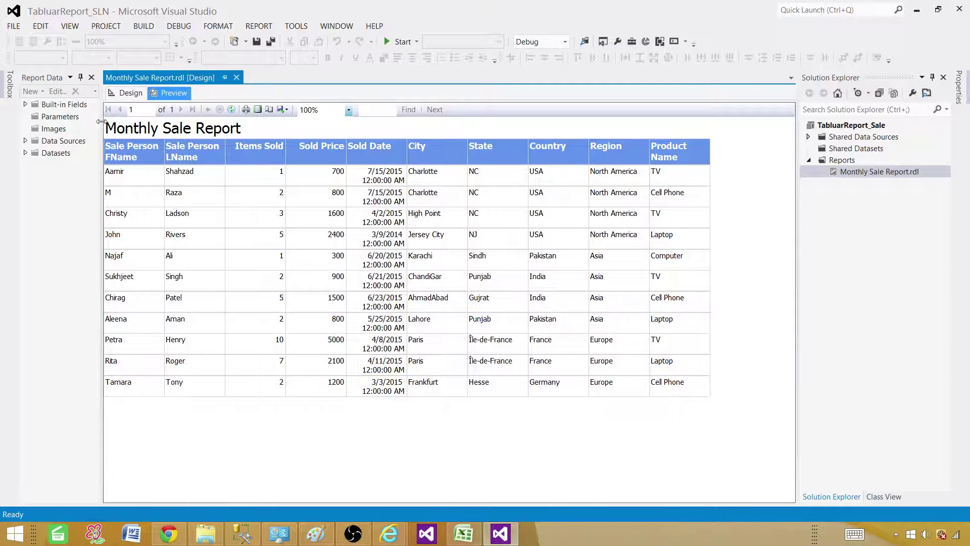
{"action": "left_click", "coordinate": [130, 92]}
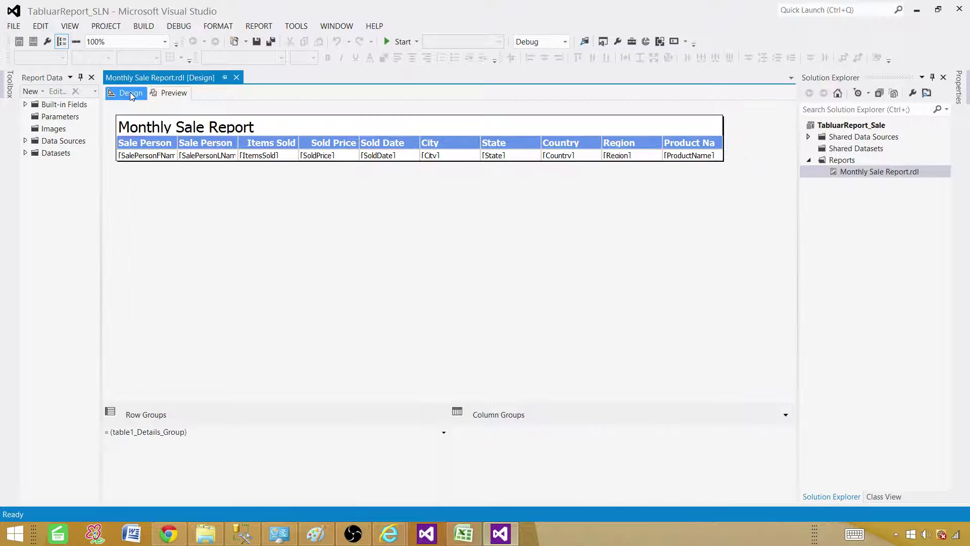
{"action": "left_click", "coordinate": [563, 127]}
{"action": "left_click_drag", "start_coordinate": [512, 161], "coordinate": [512, 184]}
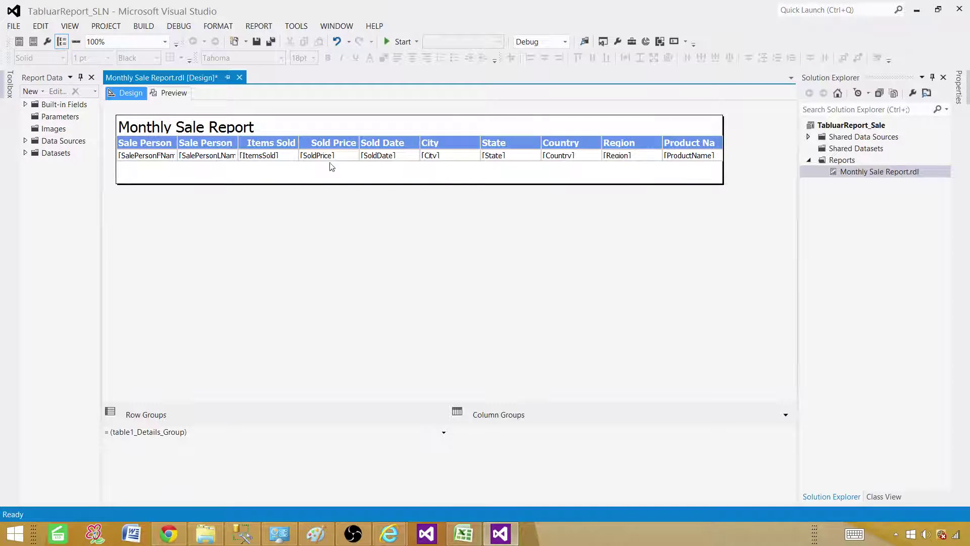
{"action": "left_click_drag", "start_coordinate": [726, 177], "coordinate": [767, 174]}
Widen the table's Sale Person FName column until its full header fits on one line.
{"action": "left_click", "coordinate": [190, 127]}
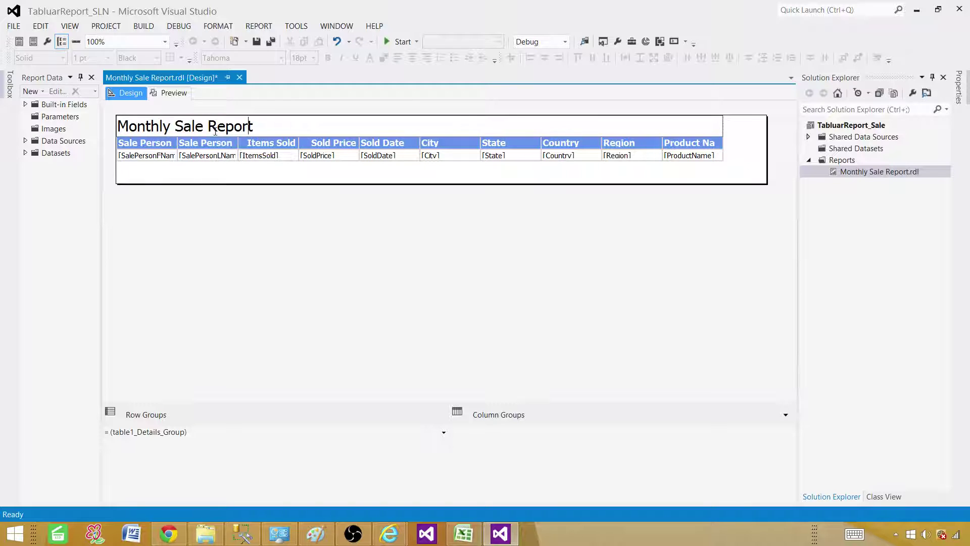
{"action": "left_click", "coordinate": [222, 148]}
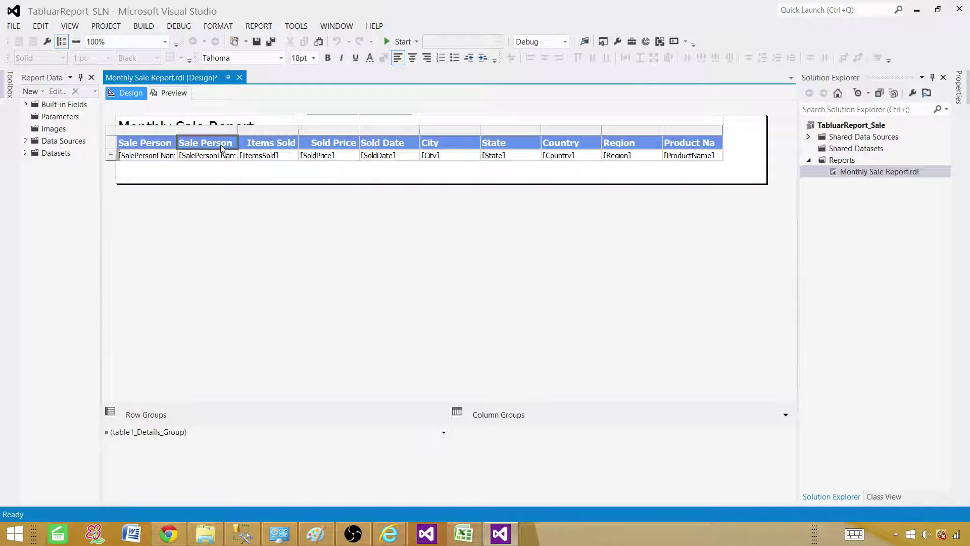
{"action": "left_click", "coordinate": [123, 138]}
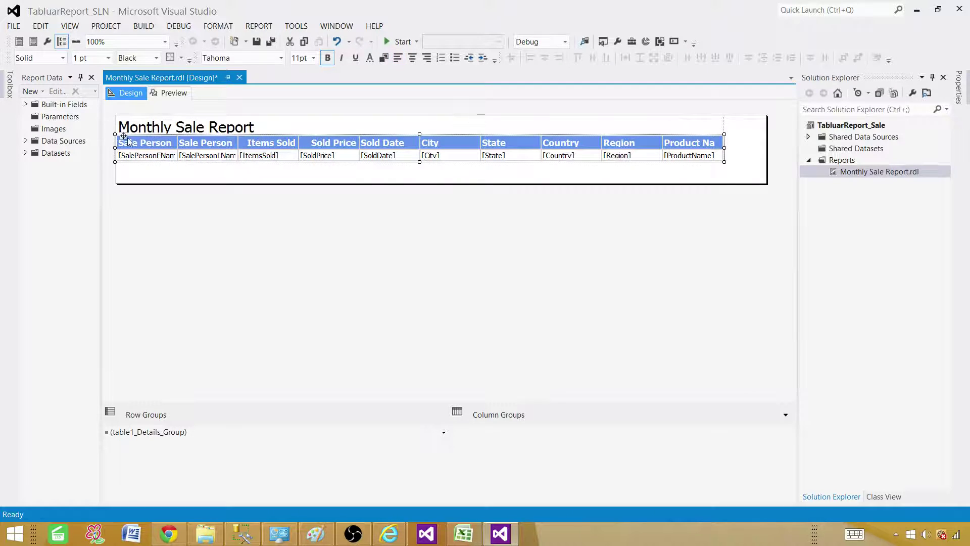
{"action": "left_click", "coordinate": [175, 141]}
{"action": "left_click_drag", "start_coordinate": [177, 131], "coordinate": [210, 130]}
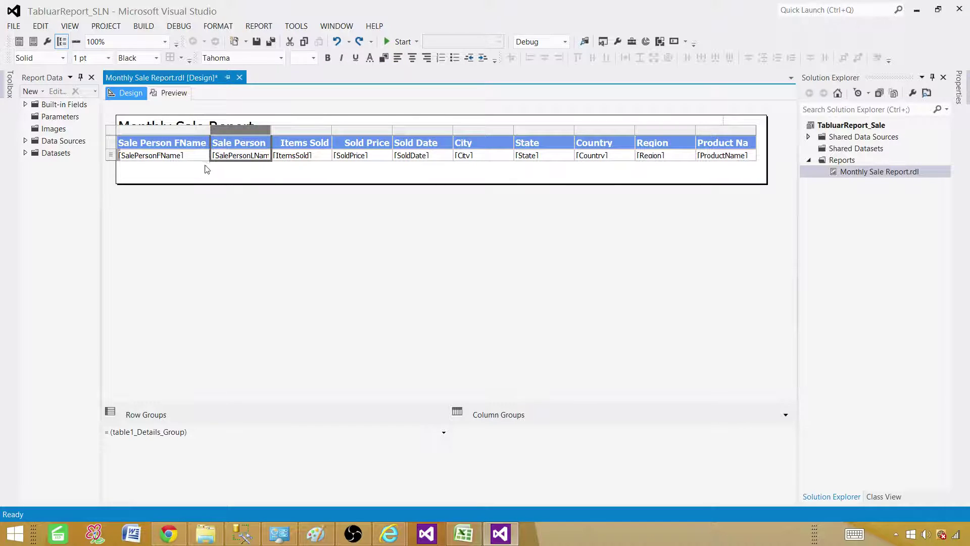
Widen the Sale Person LName column until its full header fits on one line.
{"action": "left_click", "coordinate": [205, 167]}
{"action": "left_click", "coordinate": [250, 136]}
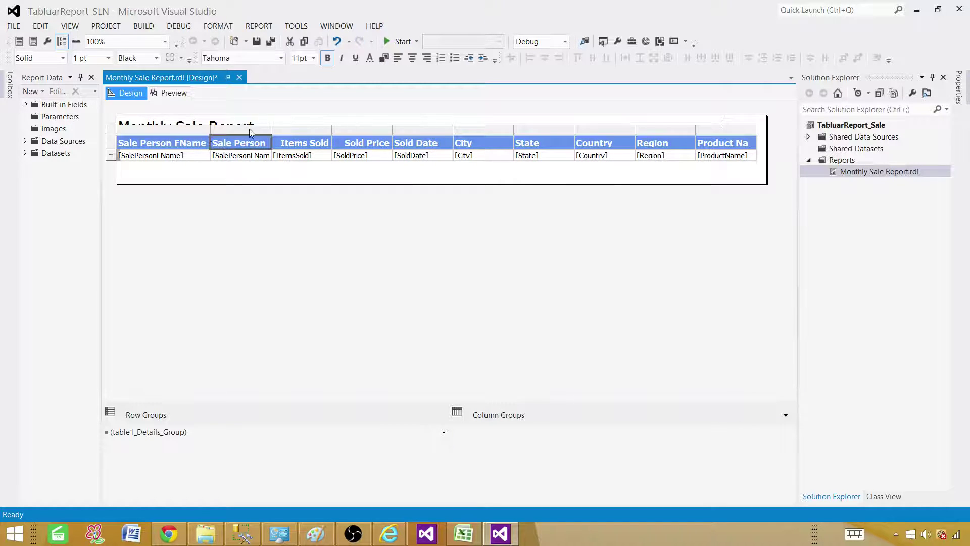
{"action": "left_click_drag", "start_coordinate": [271, 130], "coordinate": [304, 128]}
{"action": "left_click", "coordinate": [359, 158]}
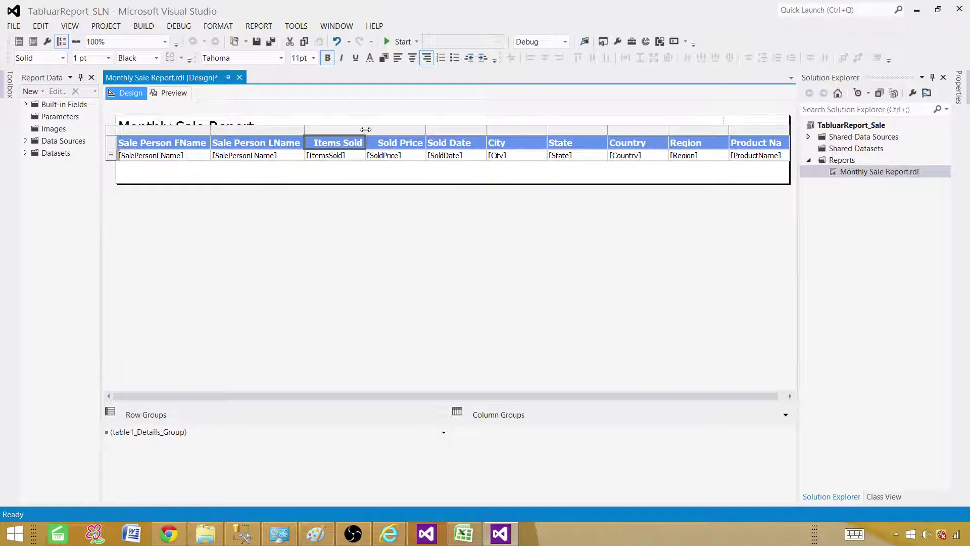
Extend the report body a little further right and widen the Product Name column to fit its full header.
{"action": "left_click", "coordinate": [366, 130]}
{"action": "left_click", "coordinate": [518, 169]}
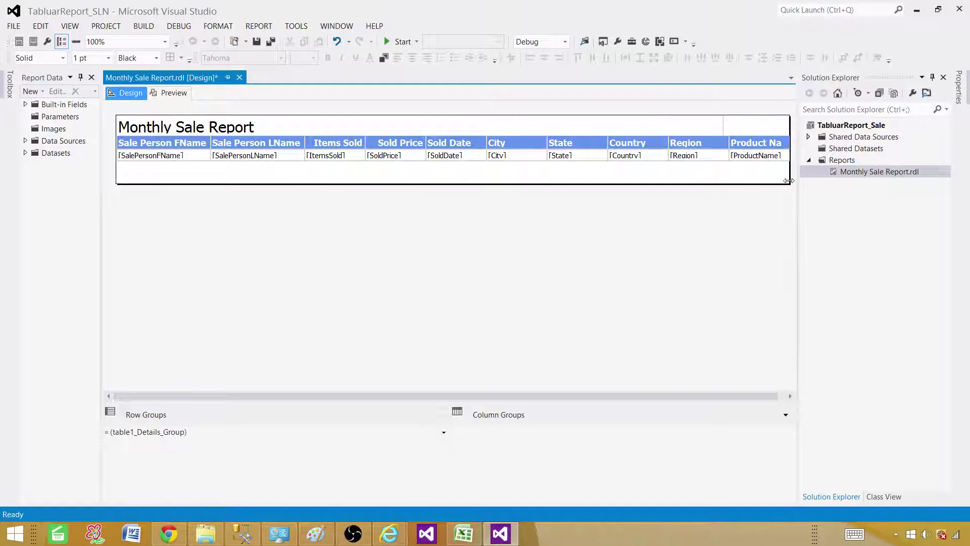
{"action": "left_click_drag", "start_coordinate": [788, 181], "coordinate": [798, 180]}
{"action": "left_click", "coordinate": [751, 141]}
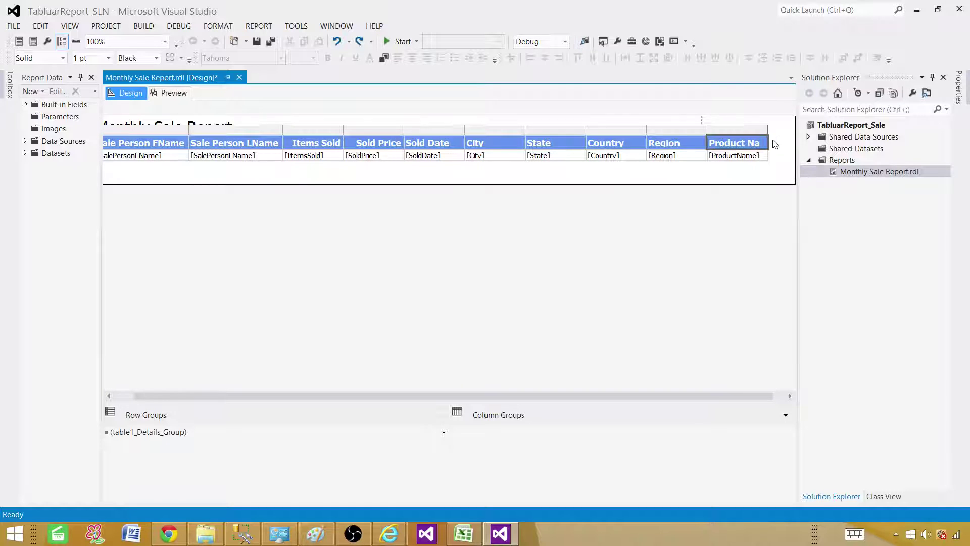
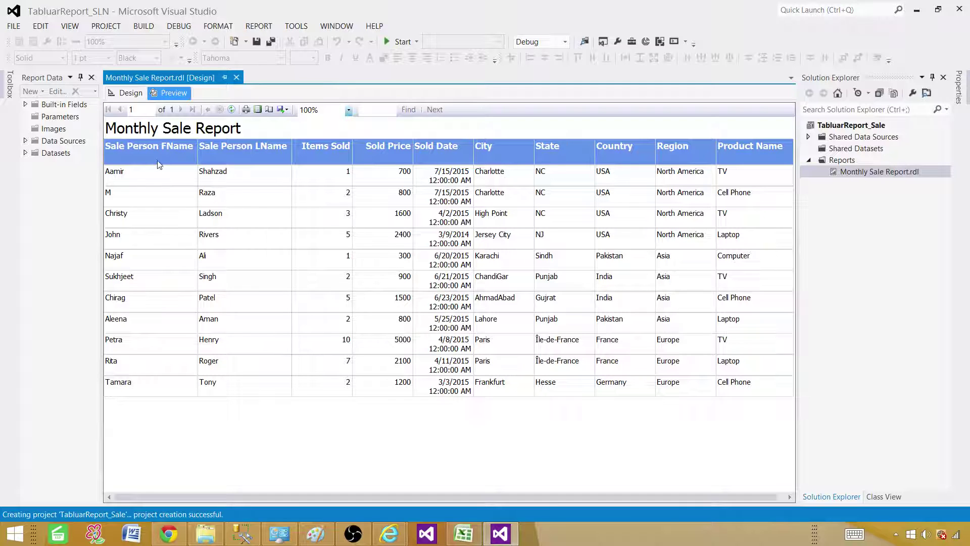
Return to design view and format the SoldDate detail text box as a Date of type 2000-01-31.
{"action": "left_click", "coordinate": [130, 93]}
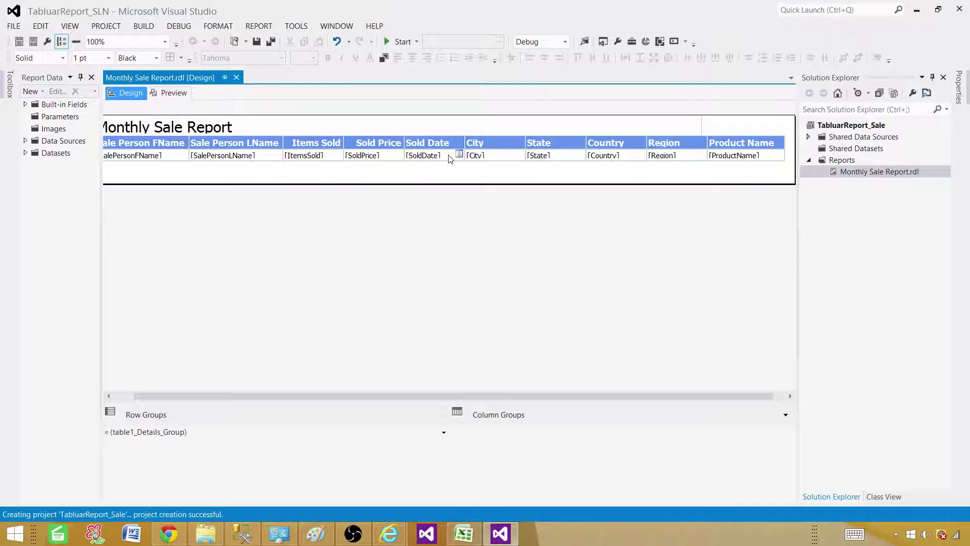
{"action": "left_click", "coordinate": [449, 157]}
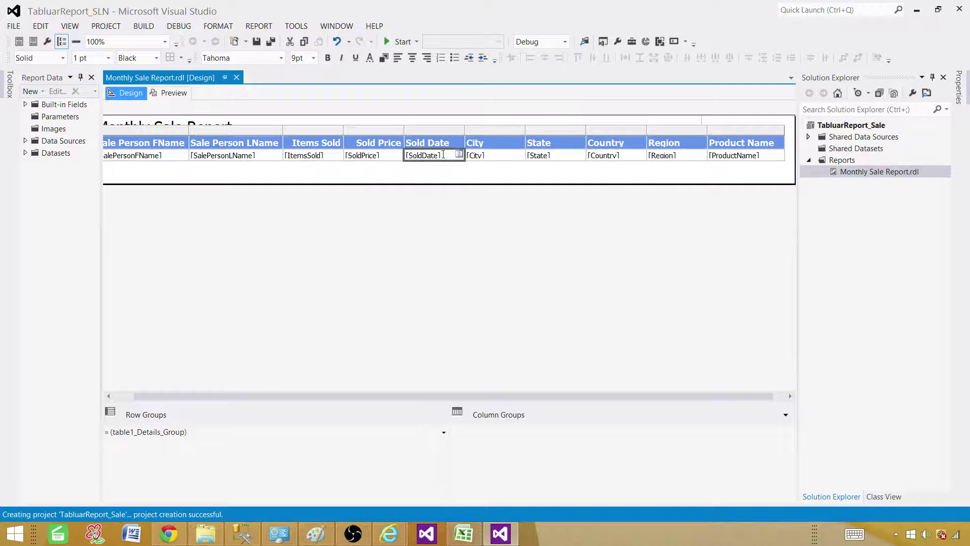
{"action": "right_click", "coordinate": [447, 158]}
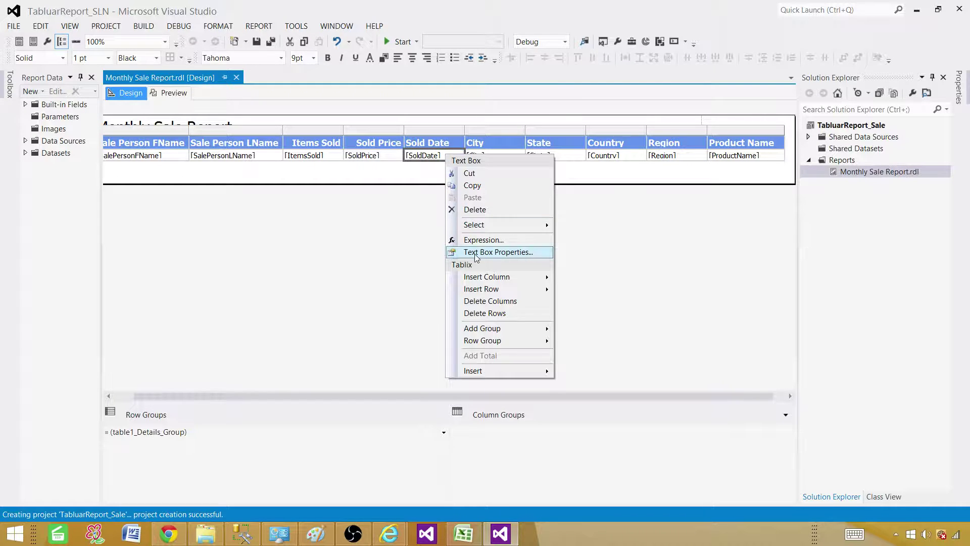
{"action": "left_click", "coordinate": [490, 252]}
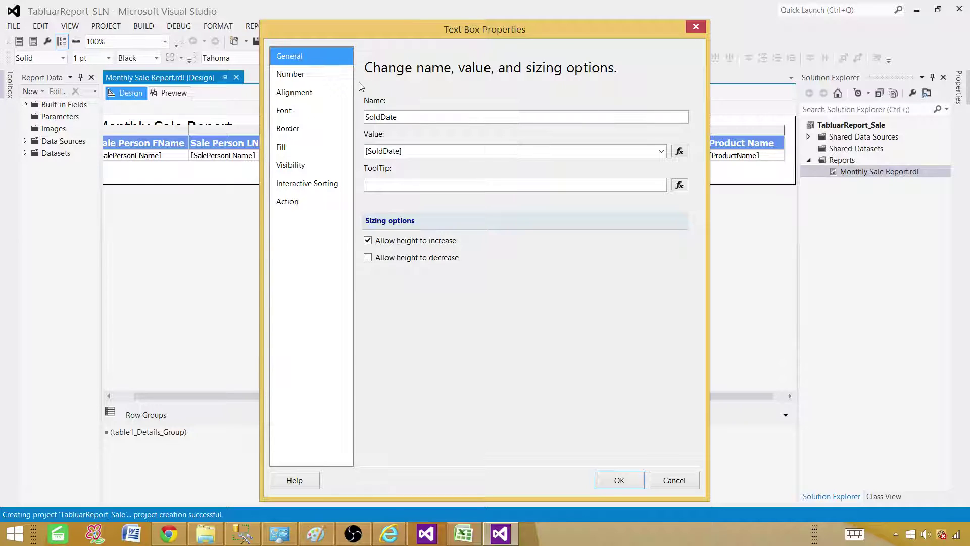
{"action": "left_click", "coordinate": [320, 75]}
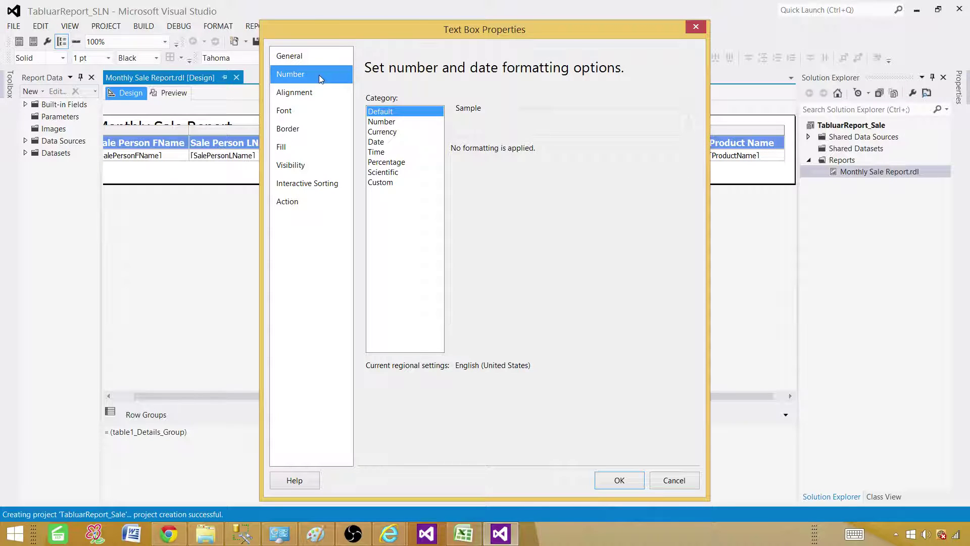
{"action": "left_click", "coordinate": [376, 143]}
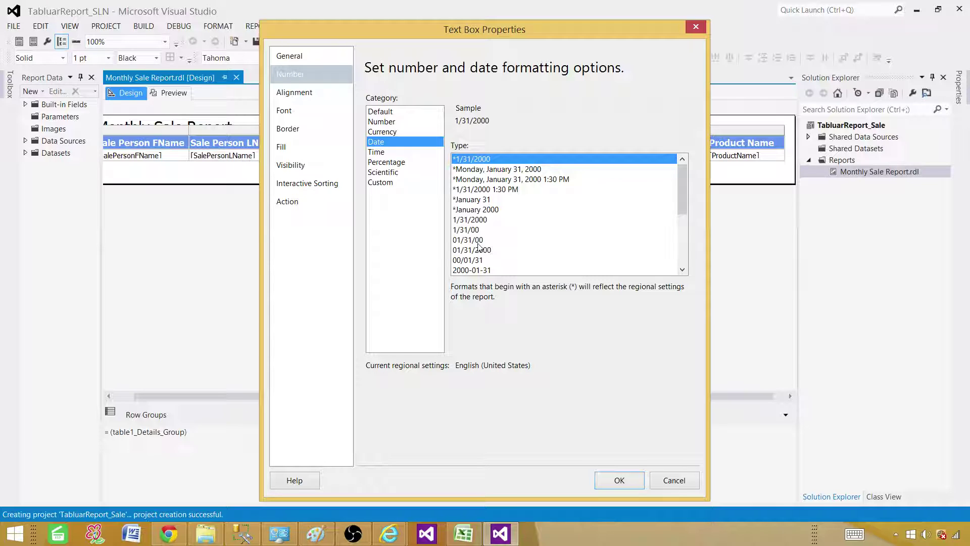
{"action": "left_click", "coordinate": [475, 271]}
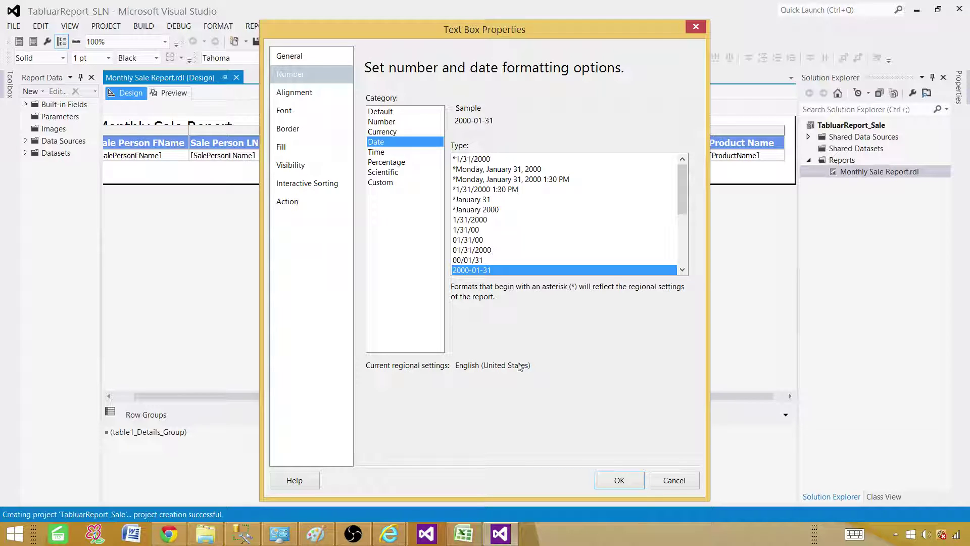
{"action": "left_click", "coordinate": [618, 481]}
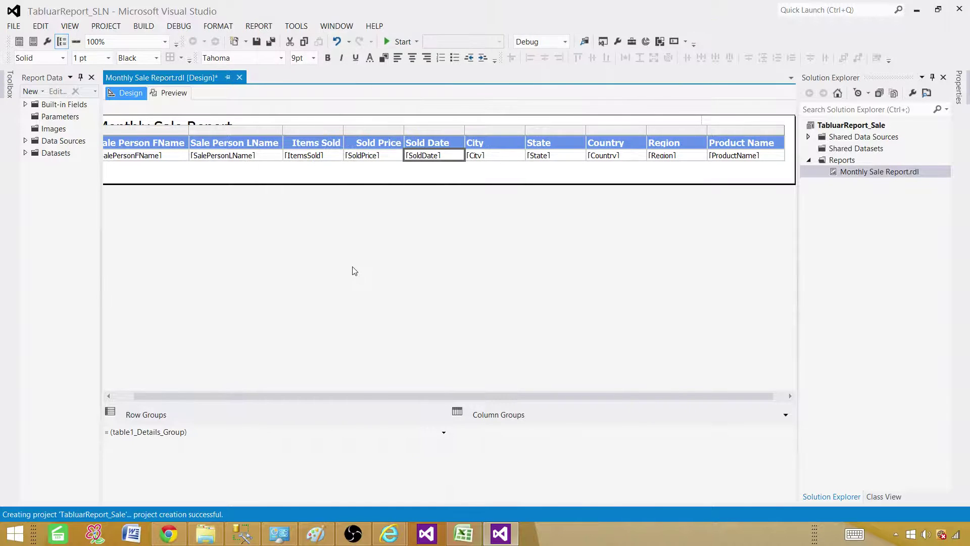
Preview the report, compare its dates with the SoldDate column of the query results in SQL Server Management Studio, and return to Visual Studio.
{"action": "left_click", "coordinate": [168, 94]}
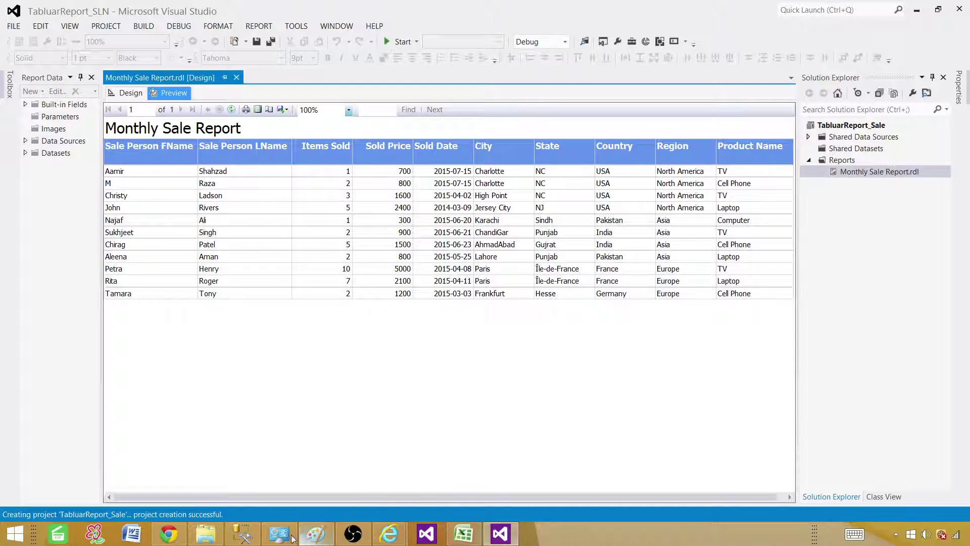
{"action": "left_click", "coordinate": [242, 533]}
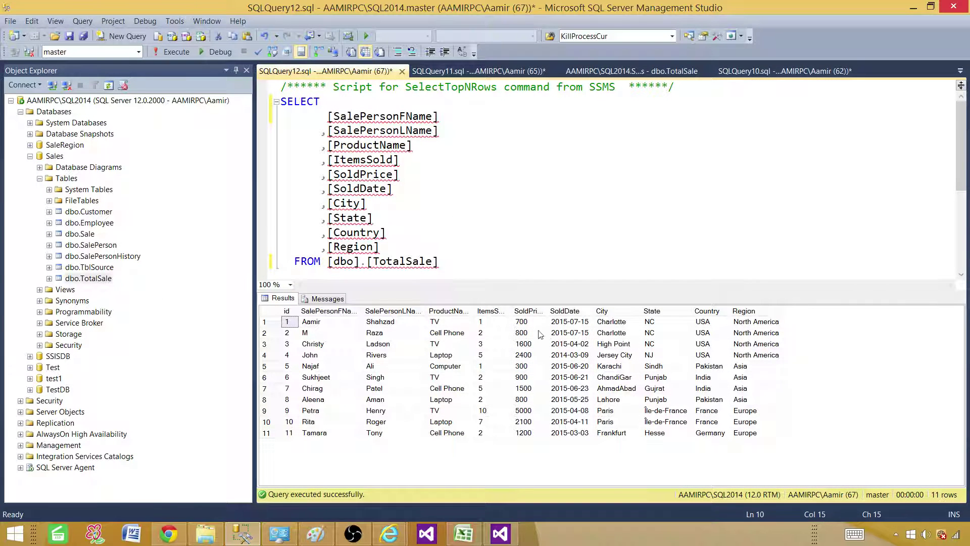
{"action": "left_click_drag", "start_coordinate": [569, 322], "coordinate": [576, 437]}
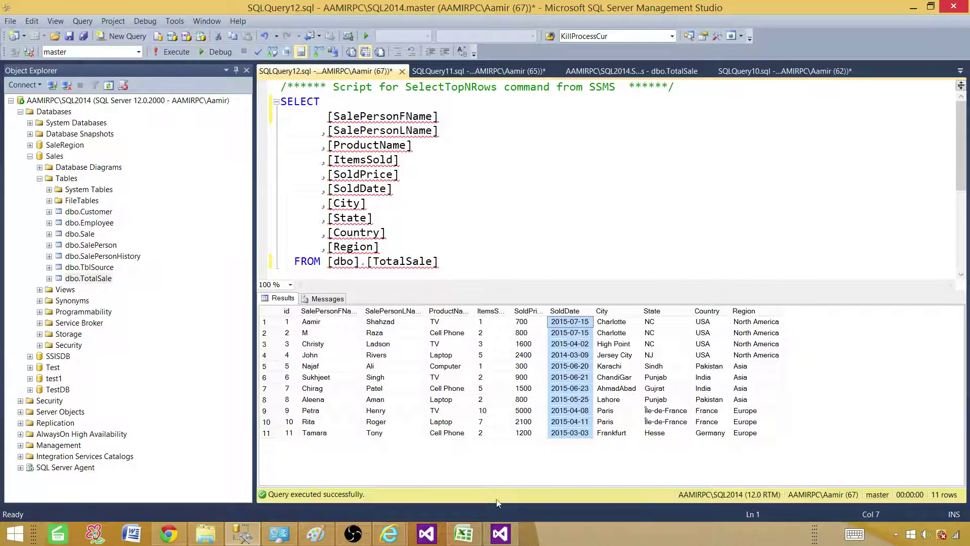
{"action": "left_click", "coordinate": [500, 533]}
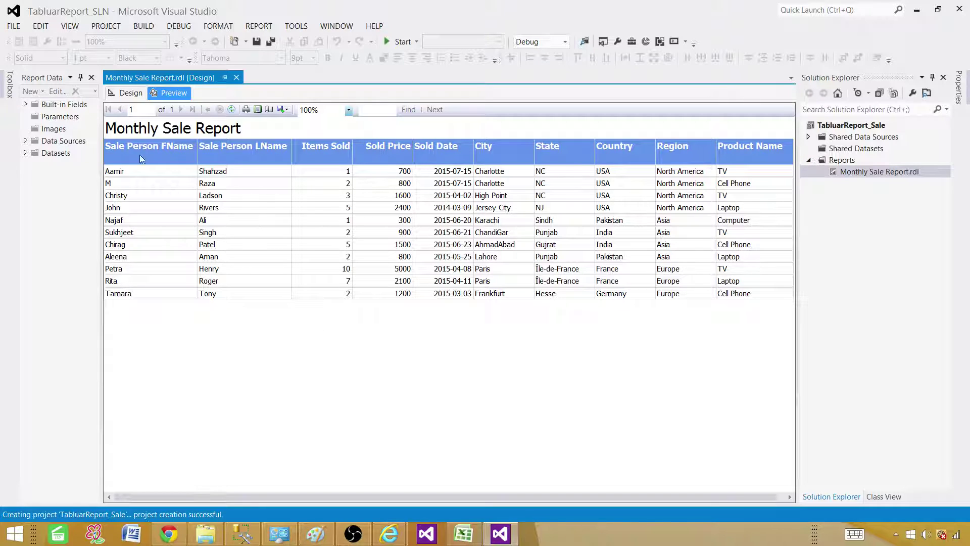
Widen the Report Data pane and, in design view, expand the report's data sources to select DS_Sales.
{"action": "left_click_drag", "start_coordinate": [100, 166], "coordinate": [151, 166]}
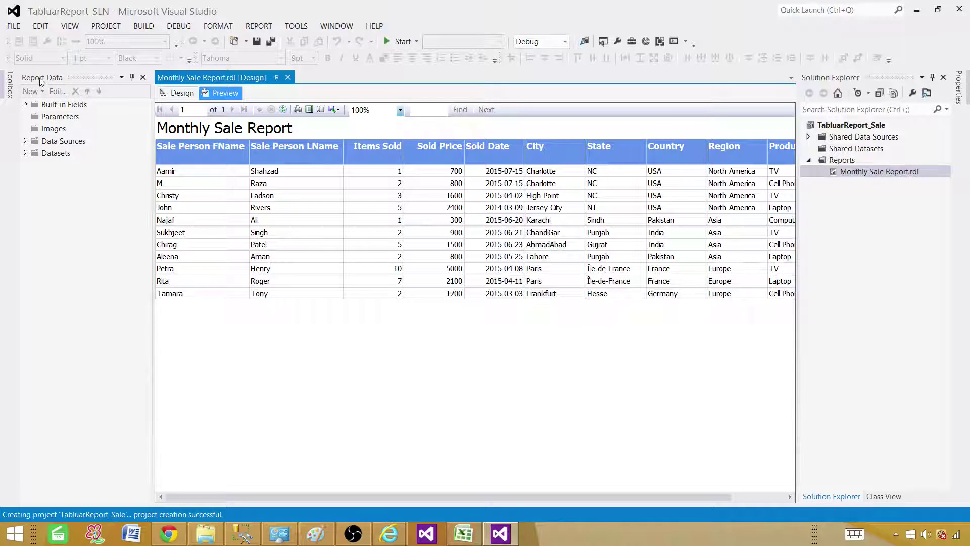
{"action": "left_click", "coordinate": [28, 143]}
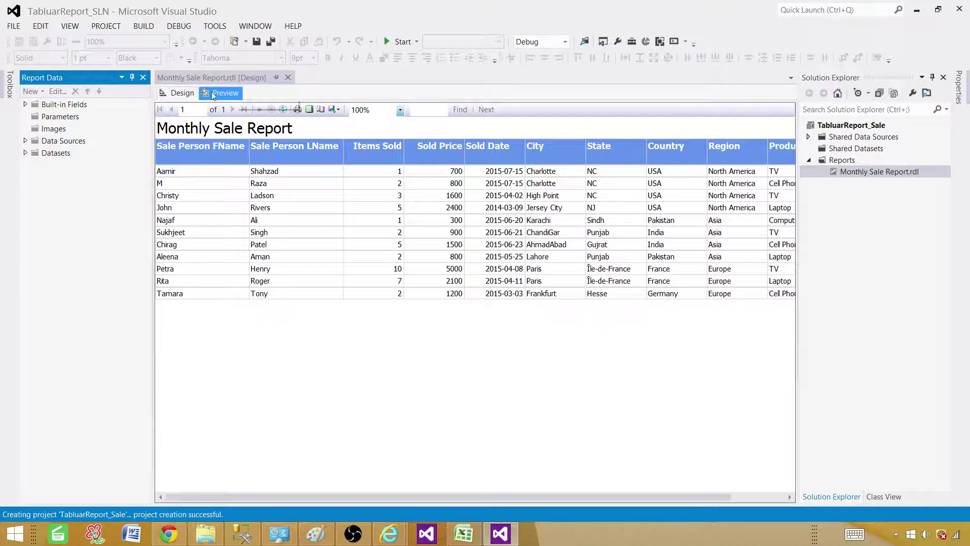
{"action": "left_click", "coordinate": [181, 93]}
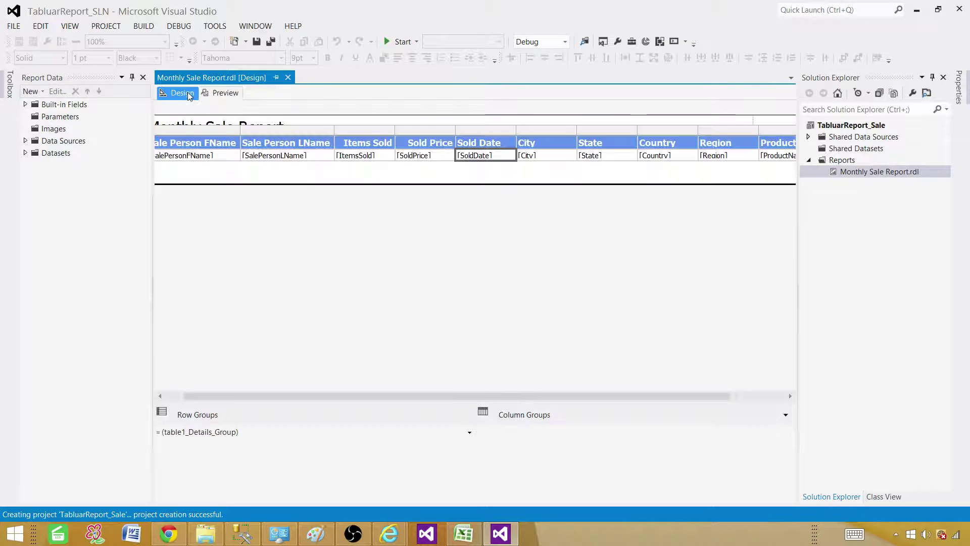
{"action": "left_click", "coordinate": [45, 141]}
{"action": "left_click", "coordinate": [25, 141]}
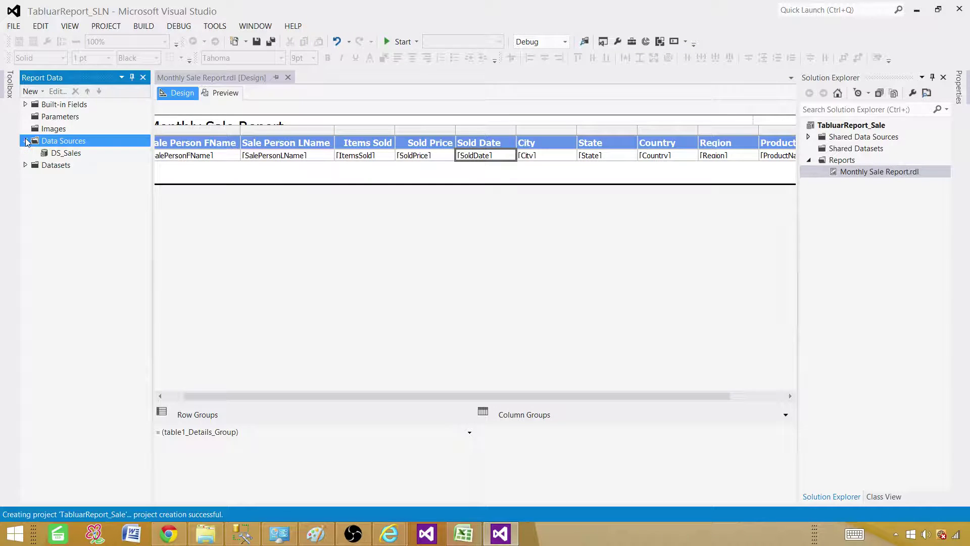
{"action": "left_click", "coordinate": [44, 155]}
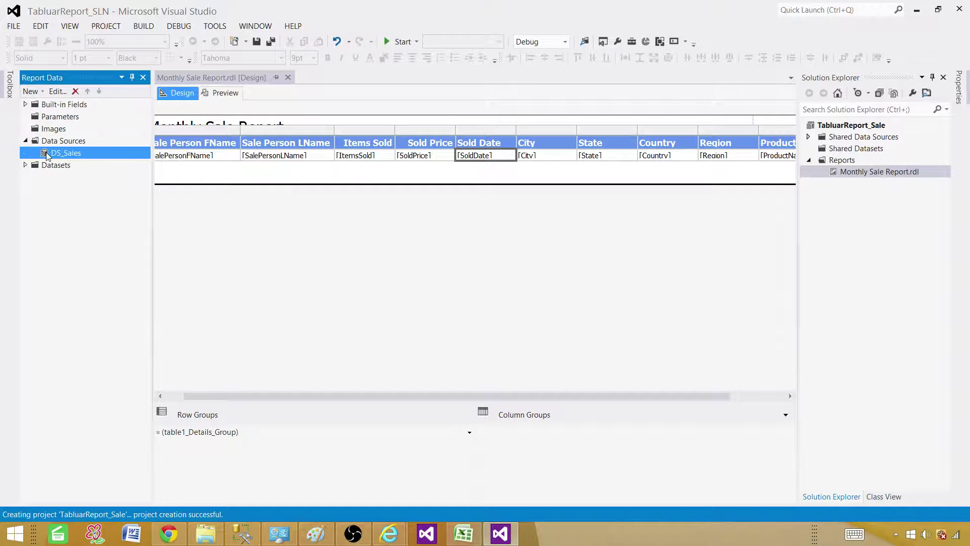
Expand the project's shared data sources, examine DS_Sales.rds, and return to the report design.
{"action": "left_click", "coordinate": [809, 137]}
{"action": "left_click", "coordinate": [845, 150]}
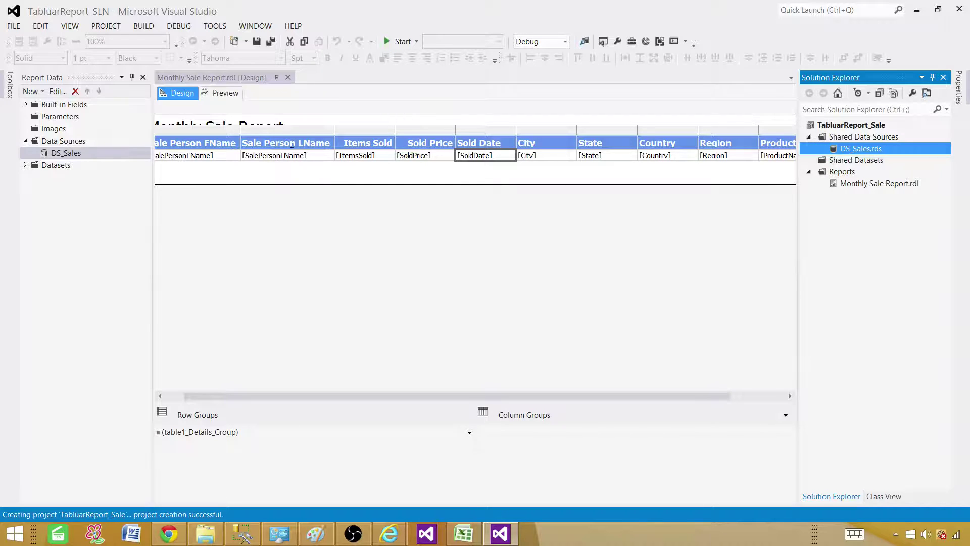
{"action": "left_click", "coordinate": [291, 171]}
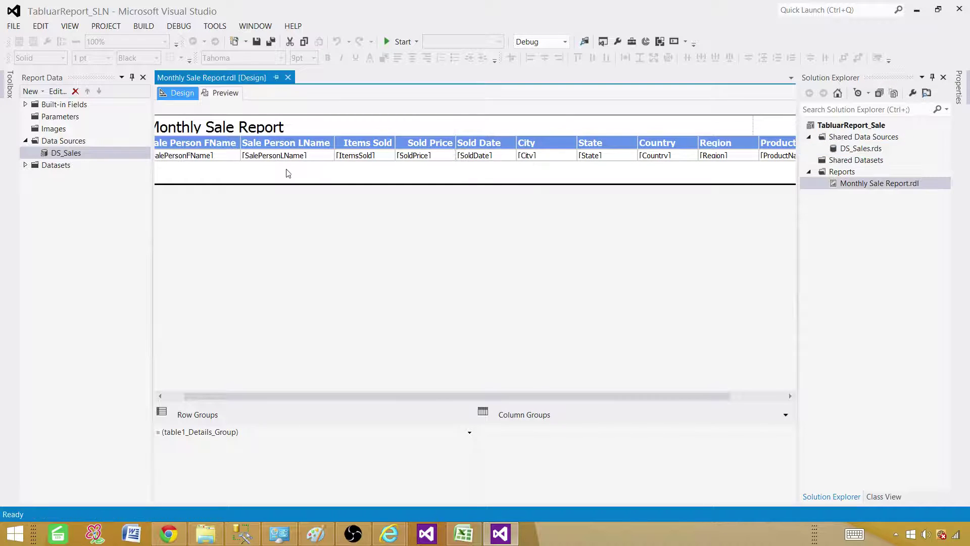
Expand the report's datasets and rename DataSet1 as DSet_SaleTotal in its properties.
{"action": "left_click", "coordinate": [59, 169]}
{"action": "left_click", "coordinate": [26, 165]}
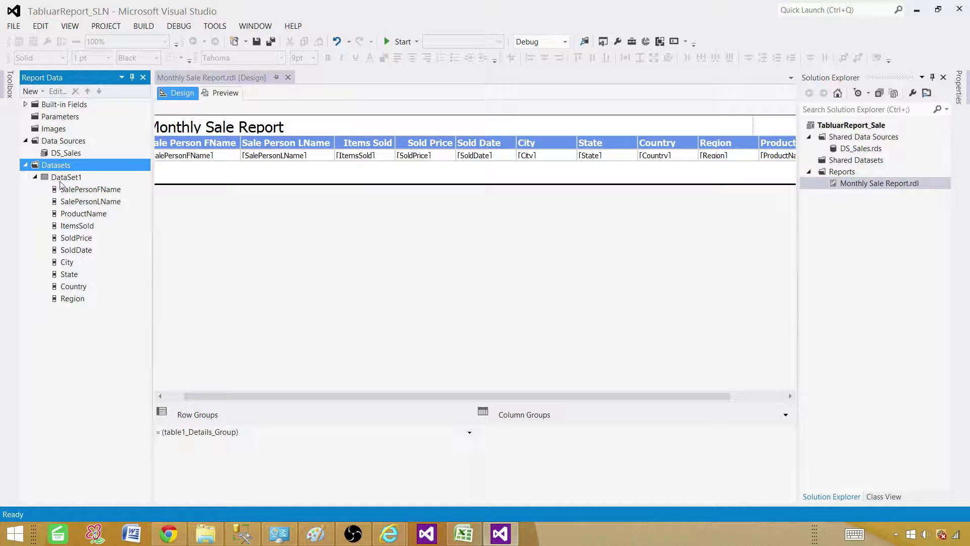
{"action": "left_click", "coordinate": [80, 180]}
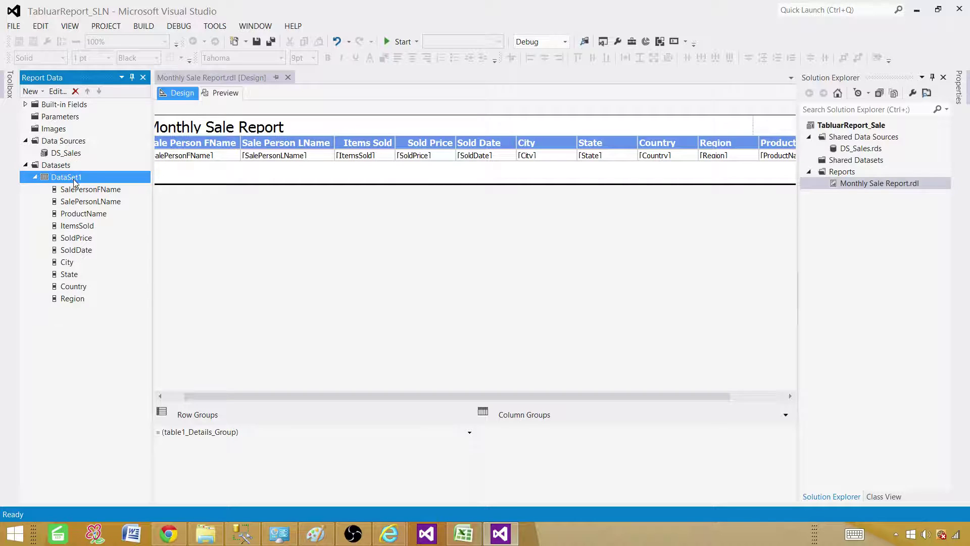
{"action": "right_click", "coordinate": [74, 179]}
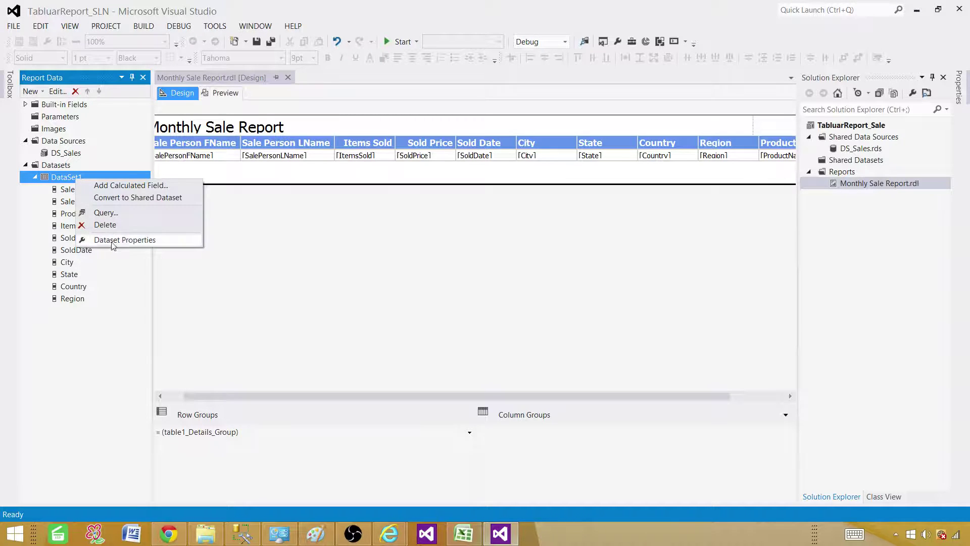
{"action": "left_click", "coordinate": [131, 240]}
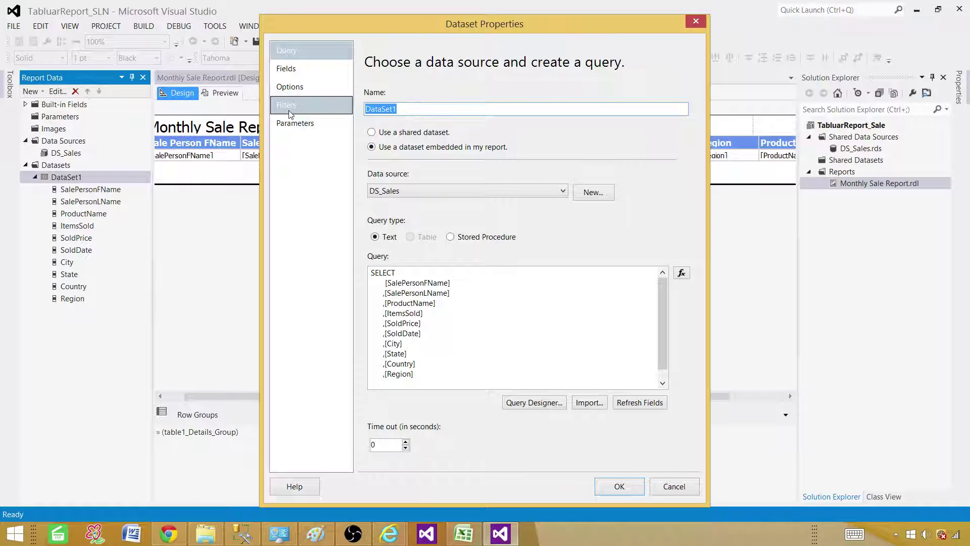
{"action": "type", "text": "D"}
{"action": "type", "text": "S"}
{"action": "type", "text": "et_SaleTotral"}
{"action": "type", "text": "o"}
{"action": "key", "text": "BackSpace"}
{"action": "type", "text": "al"}
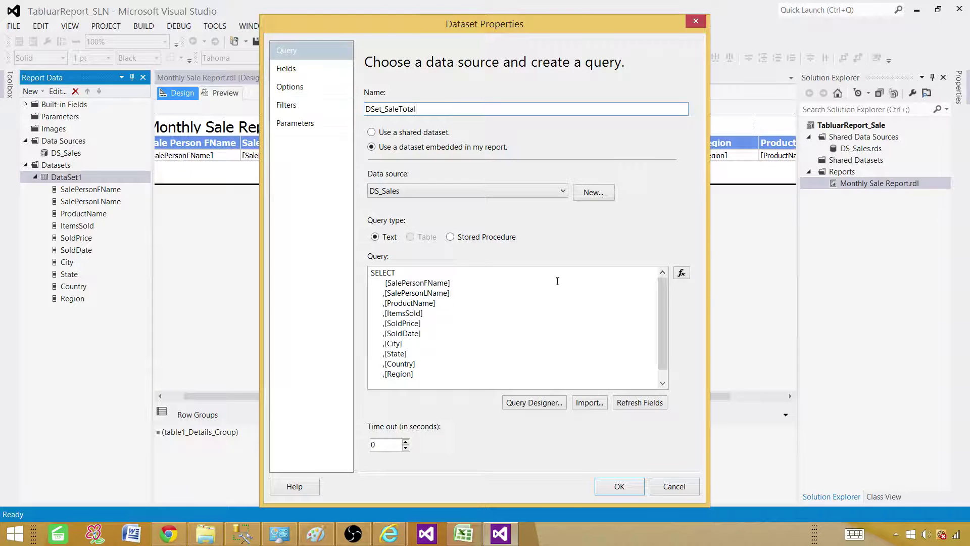
{"action": "left_click", "coordinate": [616, 487]}
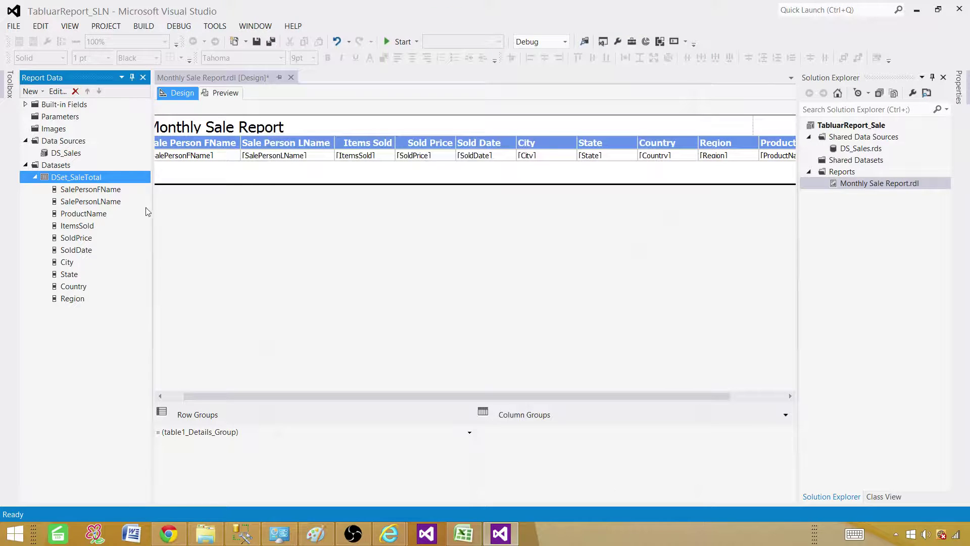
{"action": "mouse_move", "coordinate": [317, 158]}
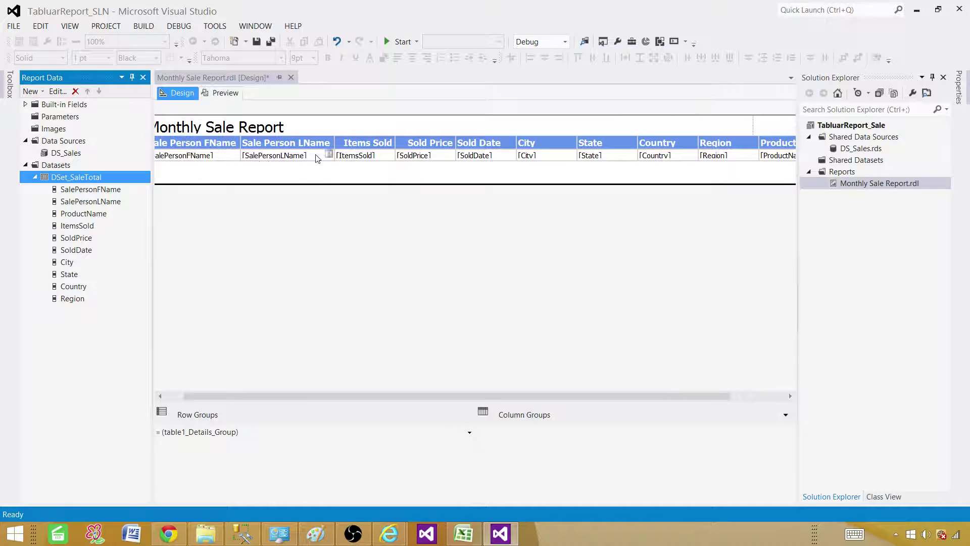
Examine the name and item fields of the DSet_SaleTotal dataset and compare the report's datasets with the project's Shared Datasets folder.
{"action": "left_click", "coordinate": [96, 189]}
{"action": "left_click", "coordinate": [89, 202]}
{"action": "left_click", "coordinate": [85, 214]}
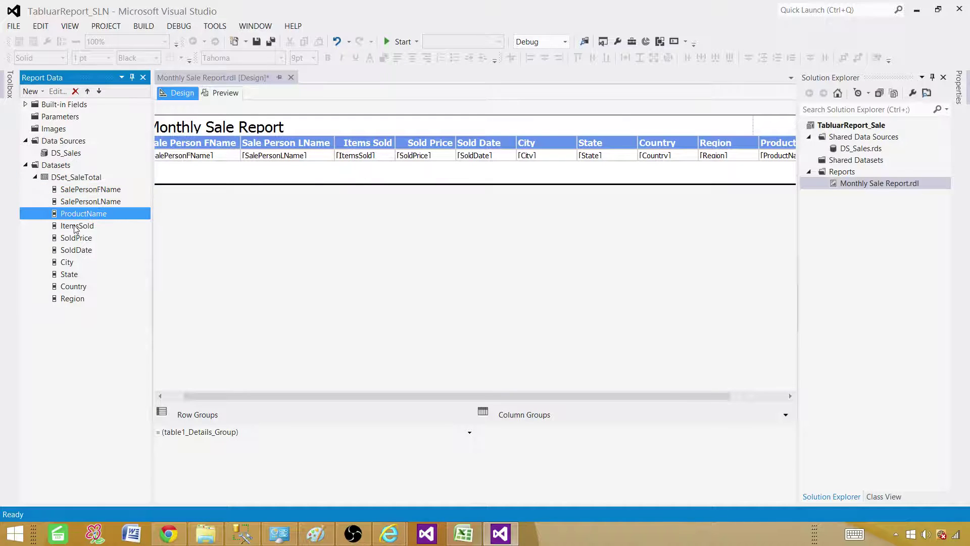
{"action": "left_click", "coordinate": [78, 227]}
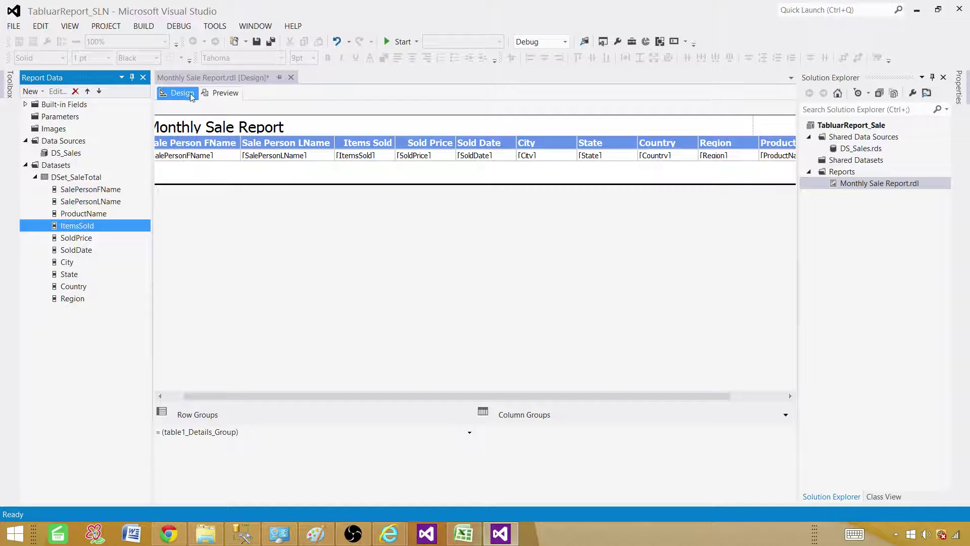
{"action": "left_click", "coordinate": [62, 167]}
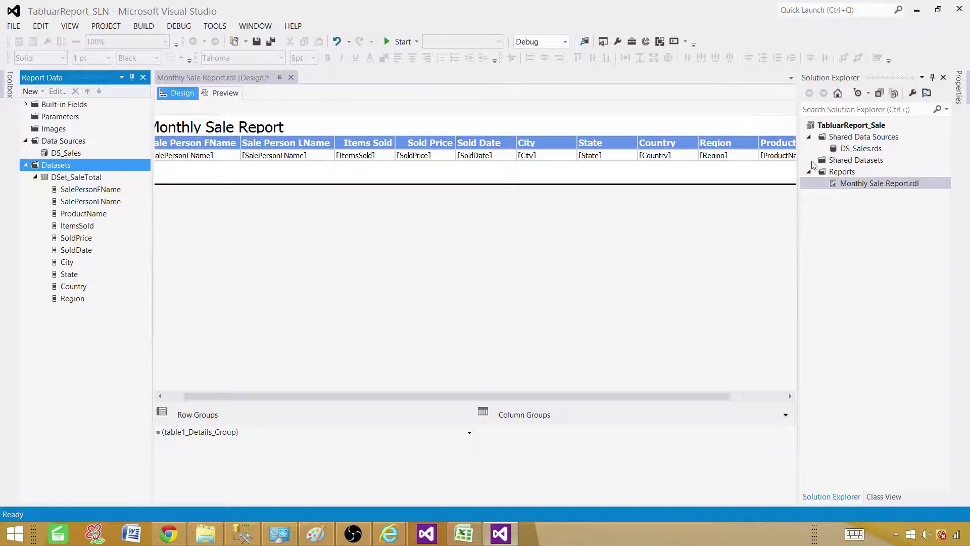
{"action": "left_click", "coordinate": [853, 162]}
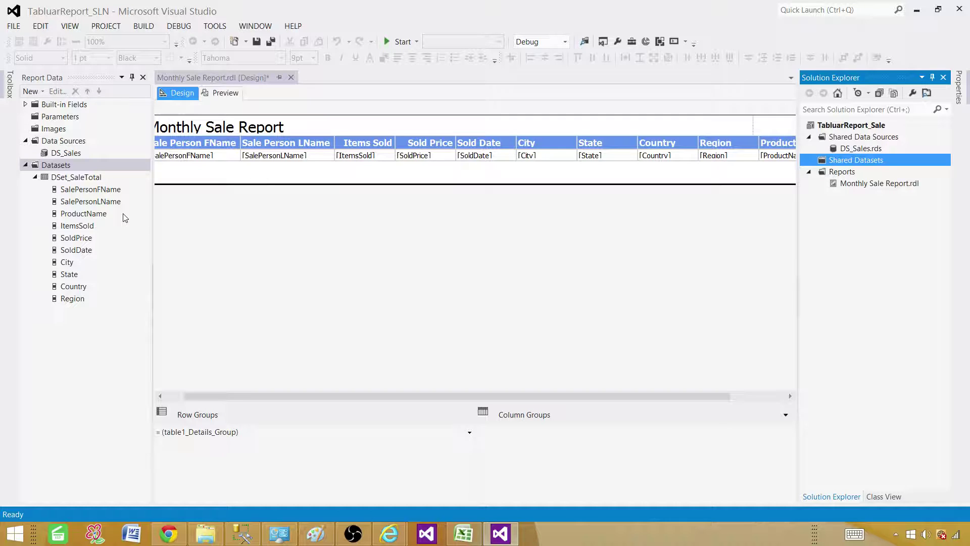
Save the project files, preview the Monthly Sale Report across its full width, and return to its design.
{"action": "left_click", "coordinate": [271, 42]}
{"action": "left_click", "coordinate": [220, 95]}
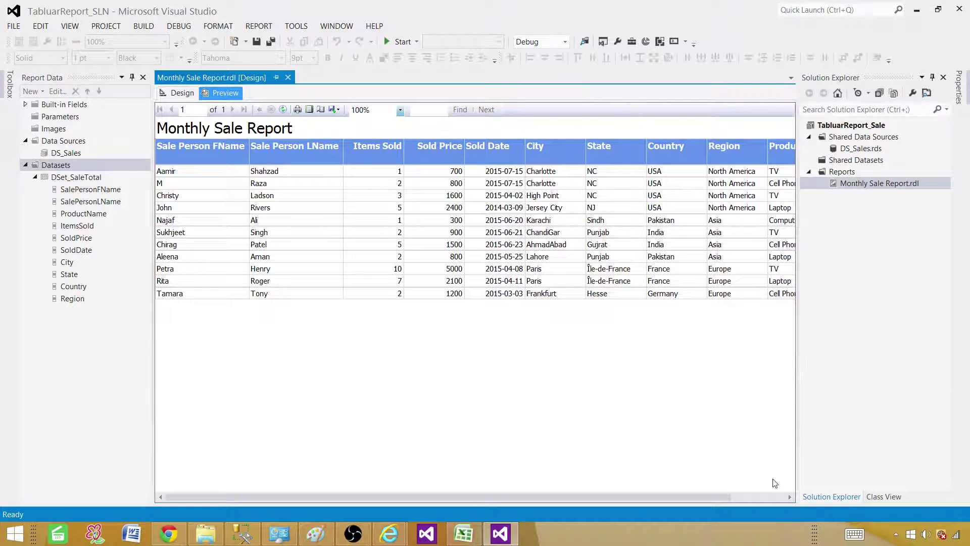
{"action": "left_click", "coordinate": [767, 496]}
{"action": "left_click_drag", "start_coordinate": [592, 493], "coordinate": [538, 493]}
{"action": "left_click", "coordinate": [173, 93]}
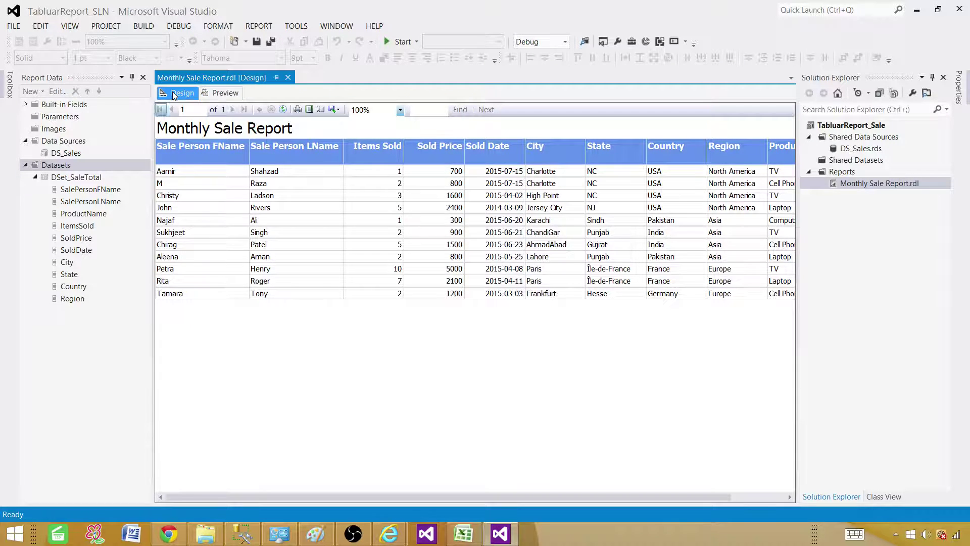
{"action": "left_click", "coordinate": [256, 42]}
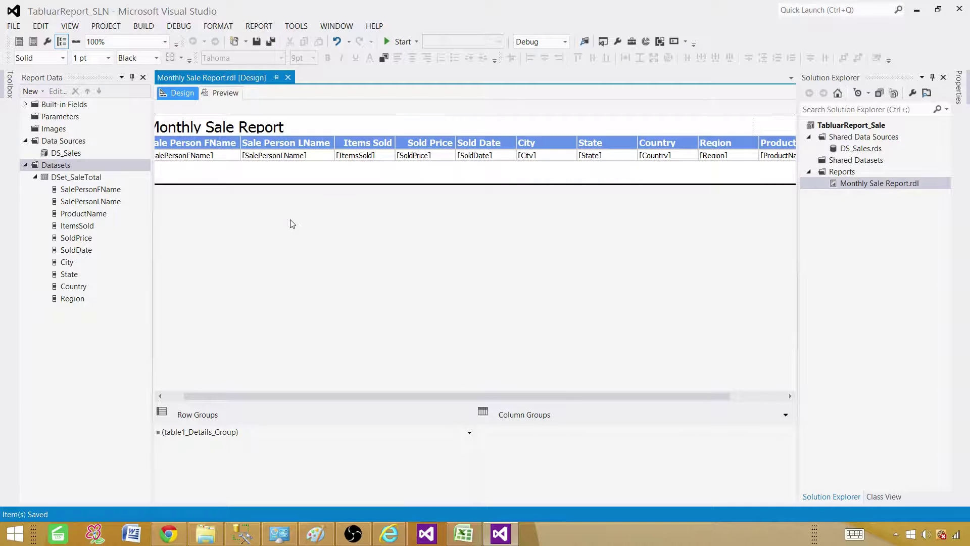
Switch to Report Manager in Internet Explorer, reload the expired page, and go to the Home folder.
{"action": "mouse_move", "coordinate": [389, 534]}
{"action": "left_click", "coordinate": [457, 470]}
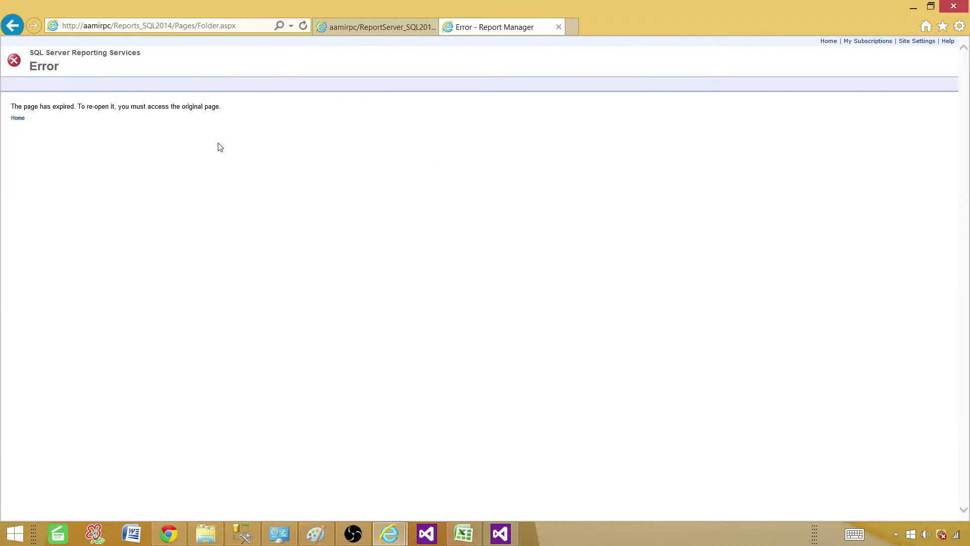
{"action": "left_click", "coordinate": [303, 26]}
{"action": "left_click", "coordinate": [530, 336]}
{"action": "left_click", "coordinate": [18, 119]}
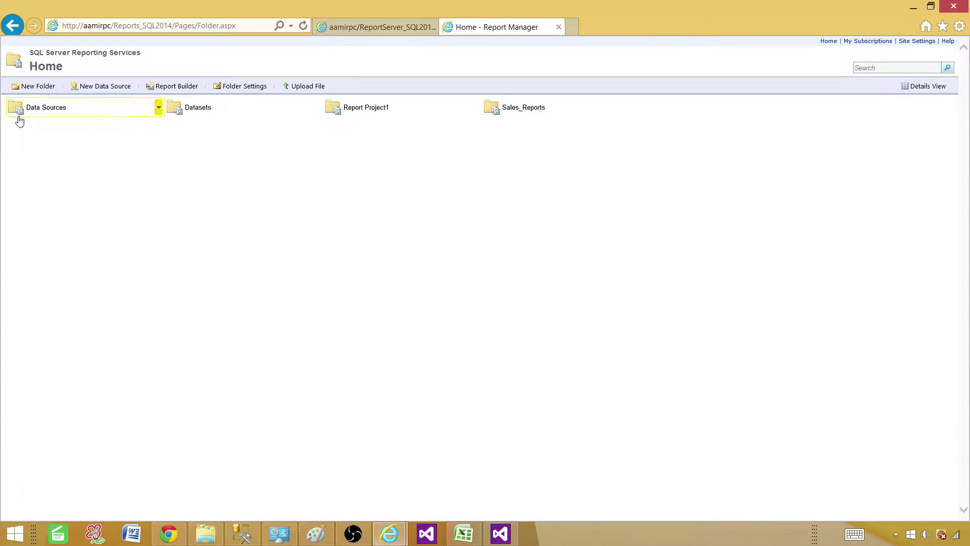
Delete the Sales_Reports and Report Project1 folders from the Report Manager Home folder.
{"action": "left_click", "coordinate": [634, 107]}
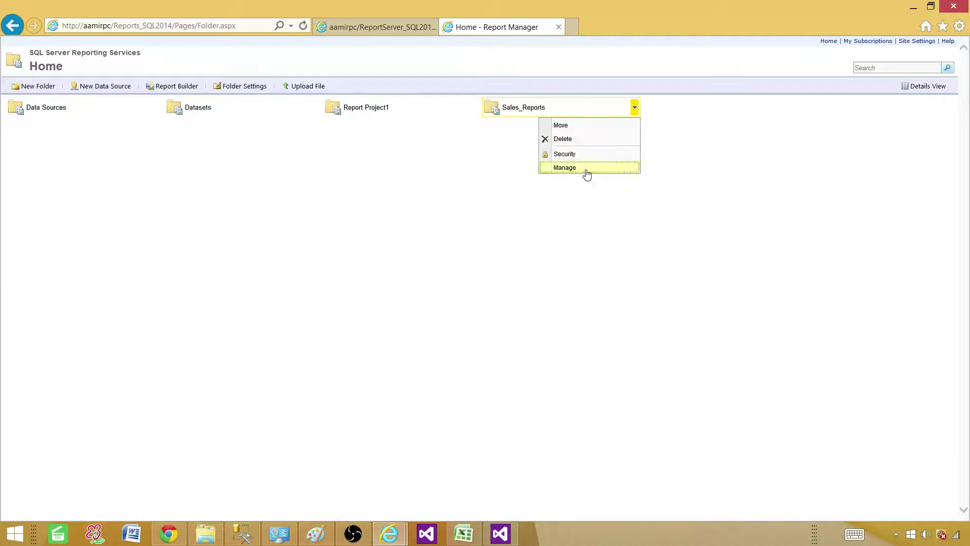
{"action": "left_click", "coordinate": [561, 139]}
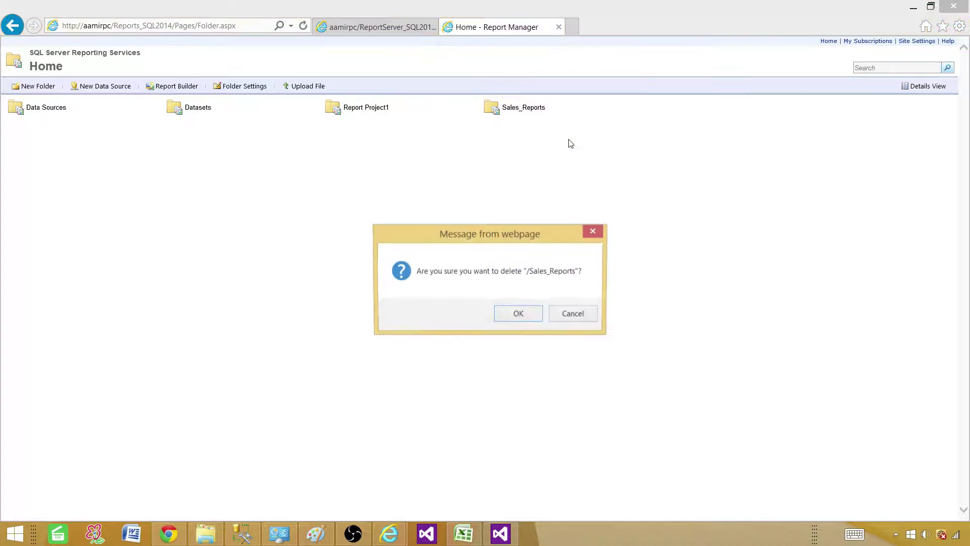
{"action": "left_click", "coordinate": [525, 317]}
{"action": "left_click", "coordinate": [476, 107]}
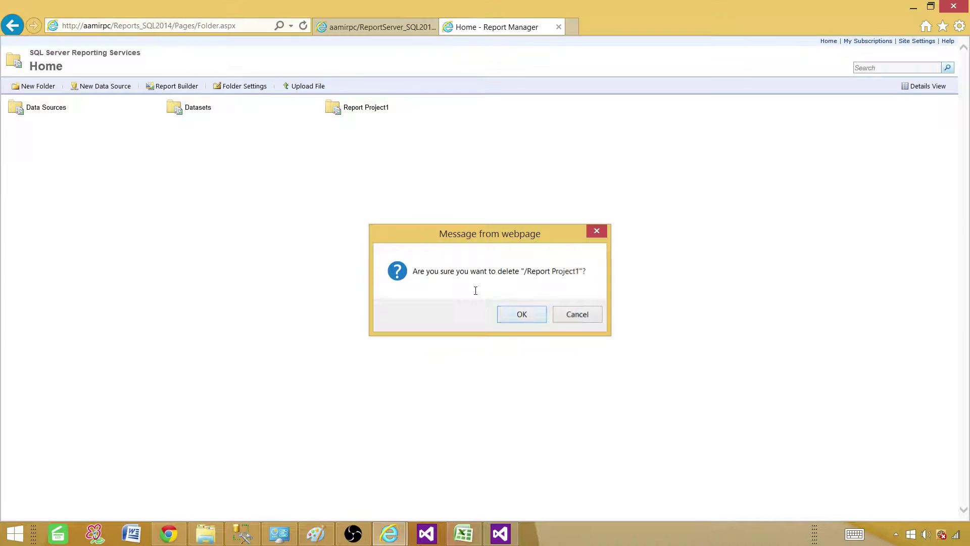
{"action": "left_click", "coordinate": [504, 314]}
Delete the Datasets and Data Sources folders from the Report Manager Home folder.
{"action": "left_click", "coordinate": [315, 110]}
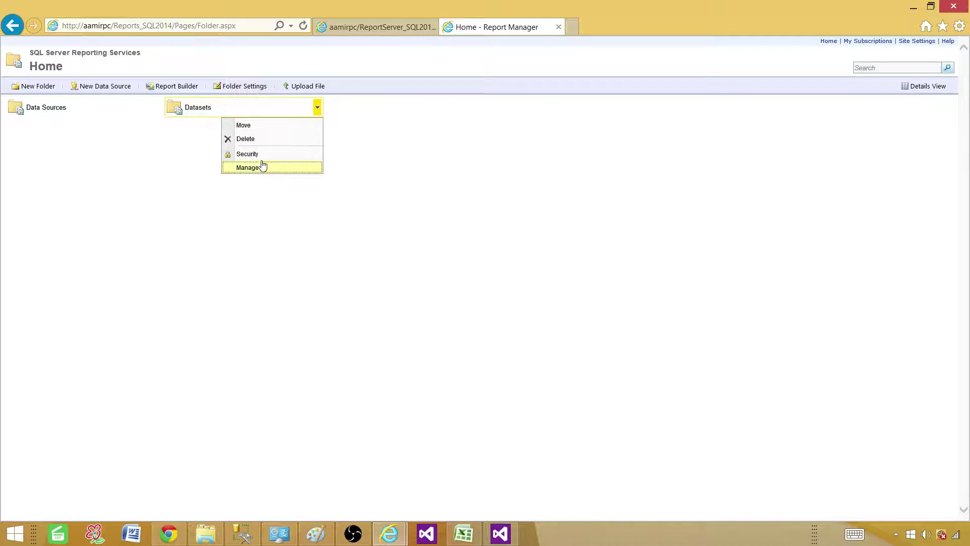
{"action": "left_click", "coordinate": [260, 140]}
{"action": "left_click", "coordinate": [503, 315]}
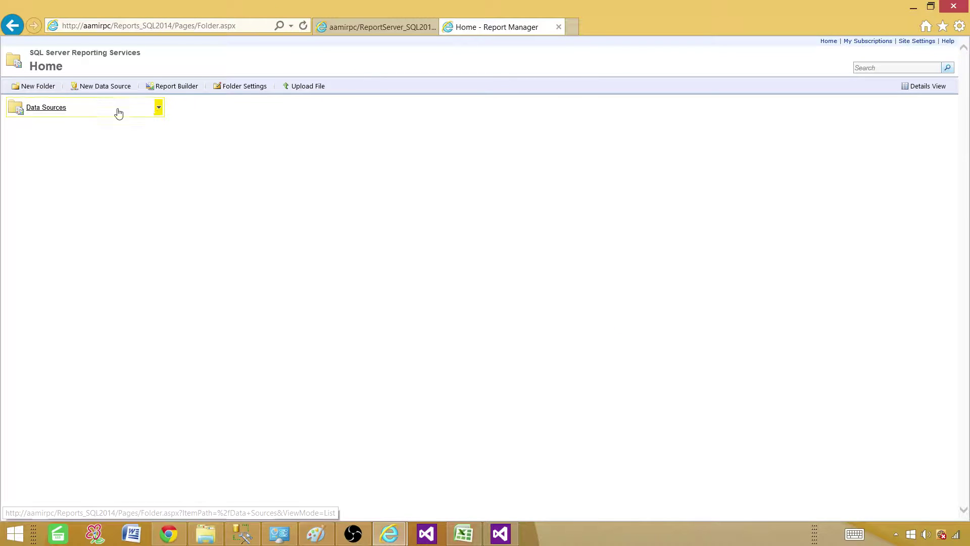
{"action": "left_click", "coordinate": [158, 107]}
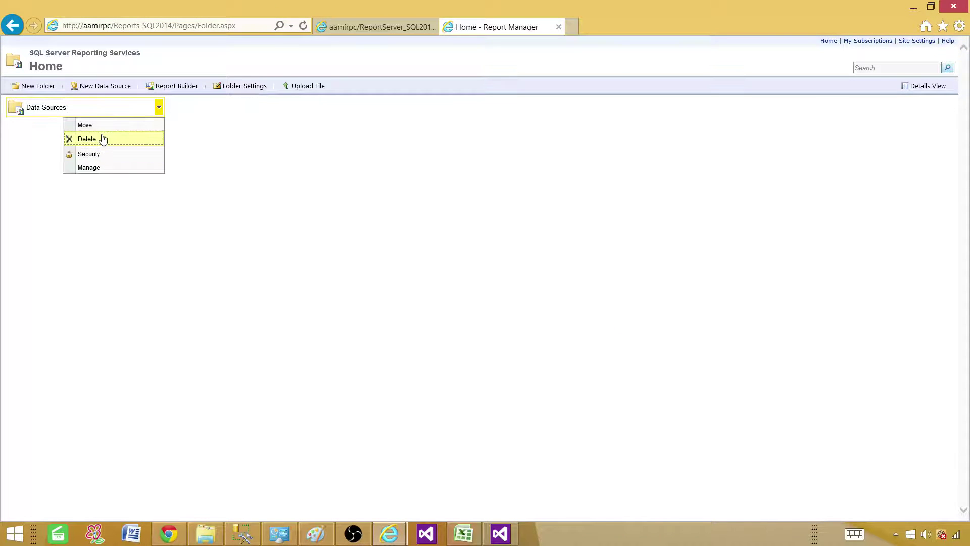
{"action": "left_click", "coordinate": [102, 138]}
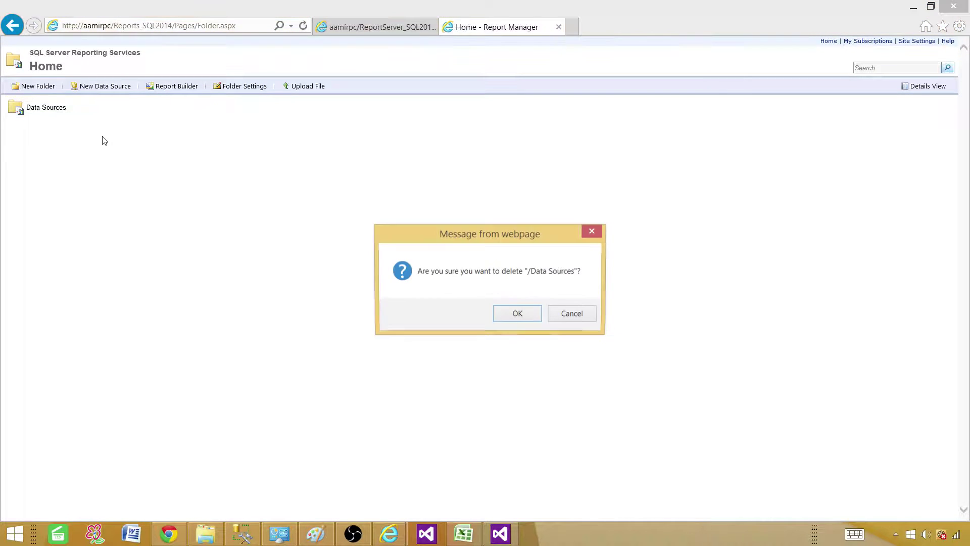
{"action": "left_click", "coordinate": [517, 314]}
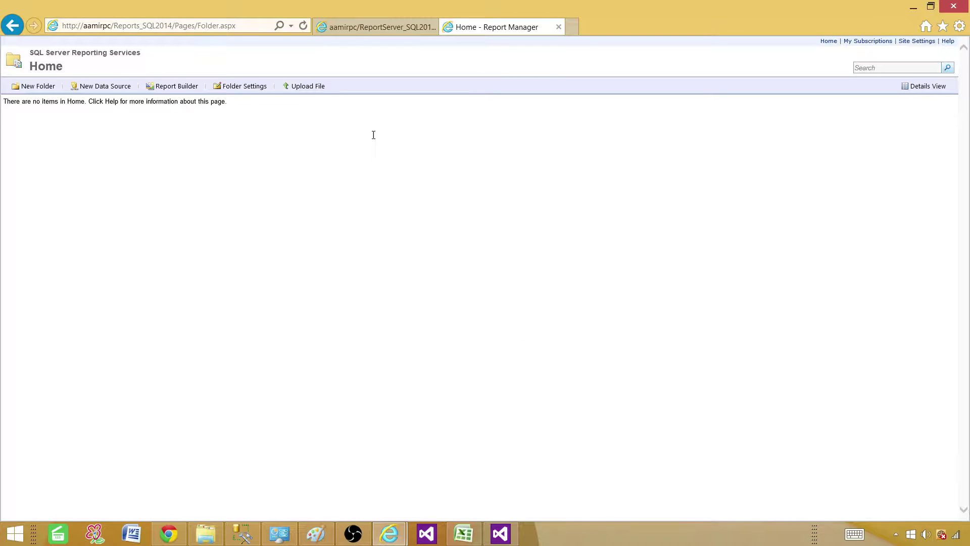
Open the ReportServer_SQL2014 web service page and copy its full URL.
{"action": "left_click", "coordinate": [353, 28]}
{"action": "left_click", "coordinate": [183, 27]}
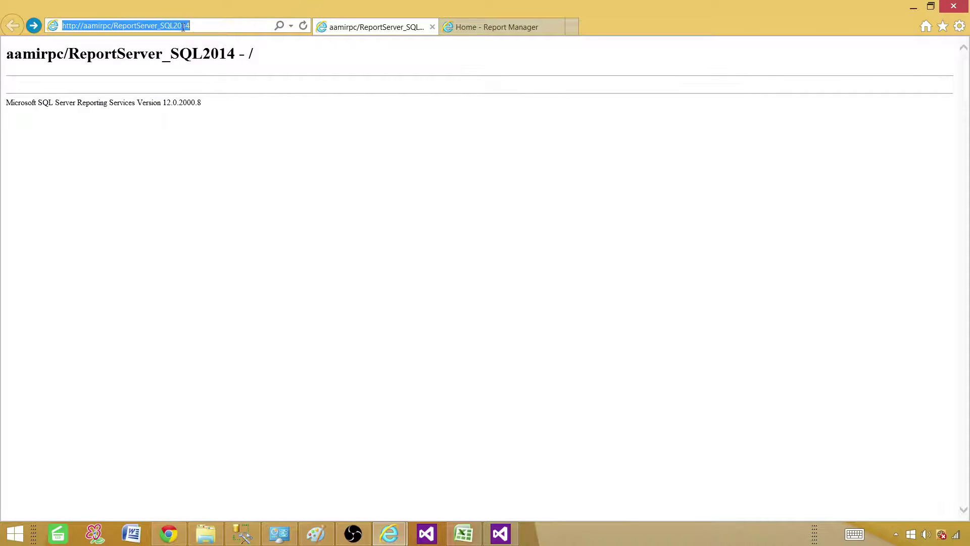
{"action": "right_click", "coordinate": [171, 25]}
{"action": "left_click", "coordinate": [156, 62]}
Compare the Report Manager home page with the ReportServer_SQL2014 web service page, and return to Report Manager.
{"action": "left_click", "coordinate": [502, 28]}
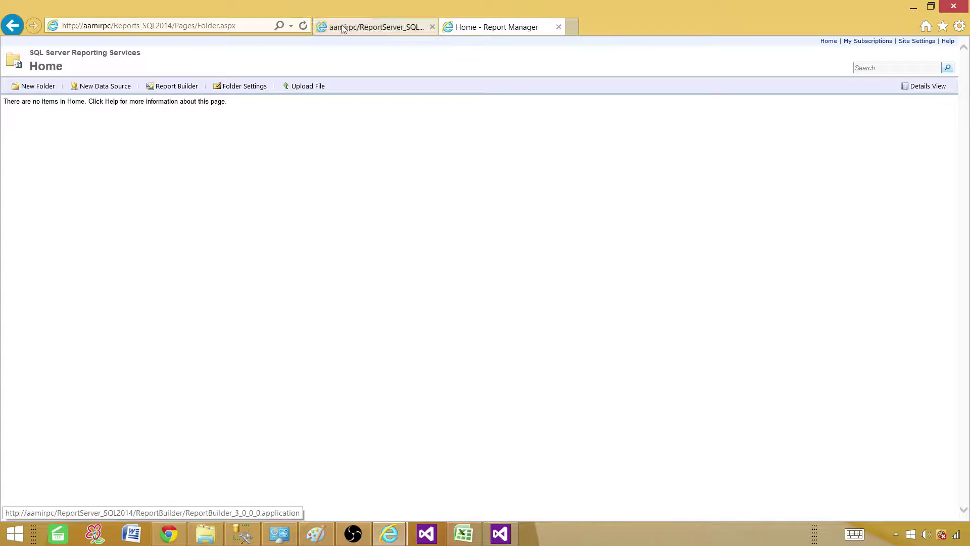
{"action": "left_click", "coordinate": [357, 30]}
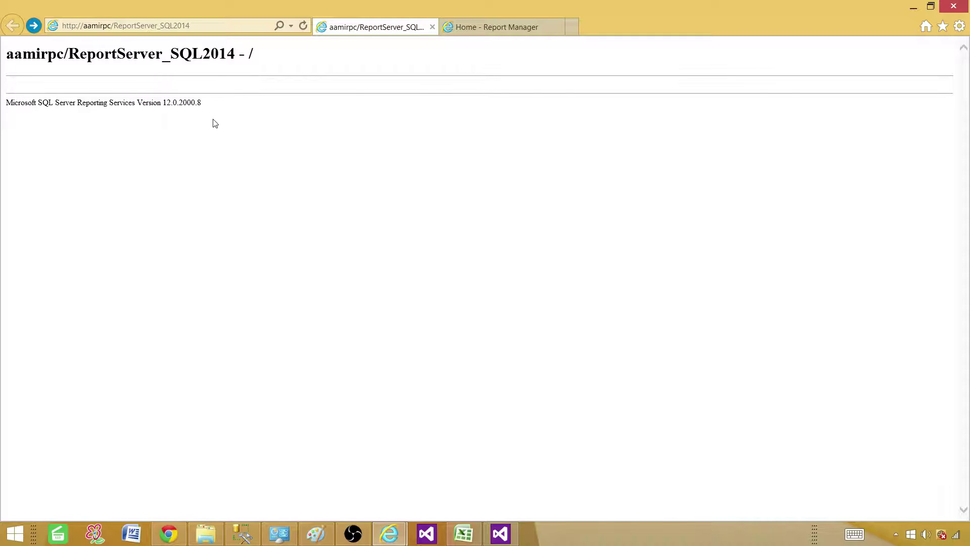
{"action": "left_click", "coordinate": [496, 31]}
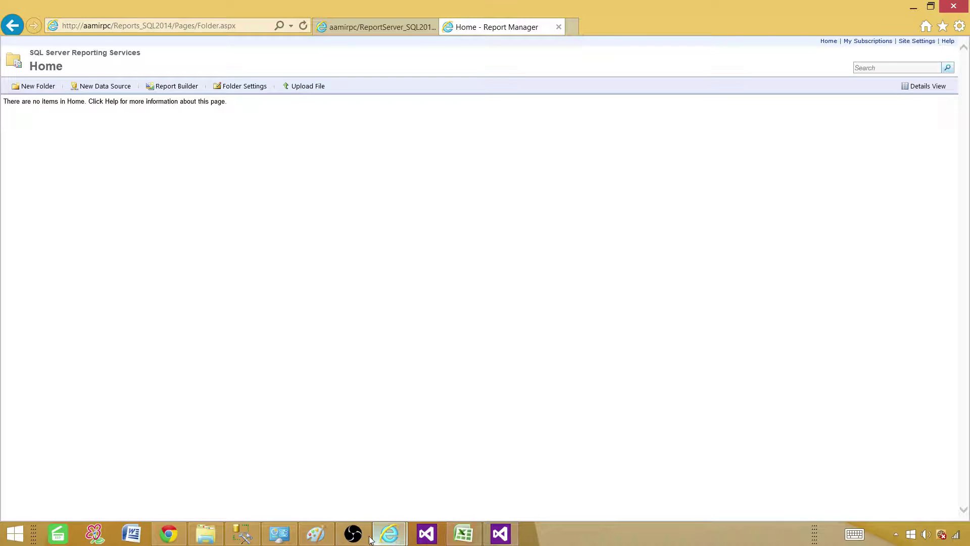
Switch to Visual Studio and set TargetServerURL in the TabluarReport_Sale project properties to the copied ReportServer_SQL2014 URL.
{"action": "left_click", "coordinate": [500, 533]}
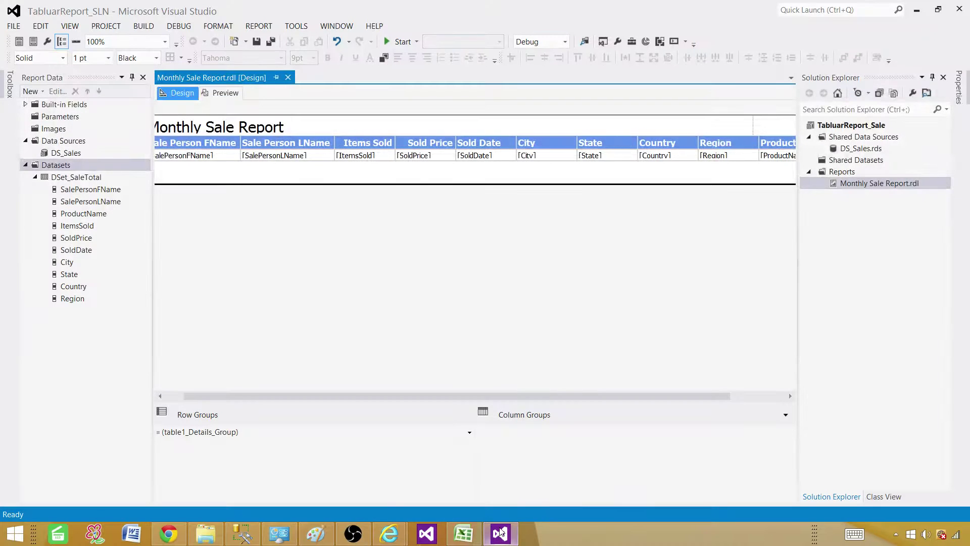
{"action": "left_click", "coordinate": [854, 130]}
{"action": "right_click", "coordinate": [854, 129]}
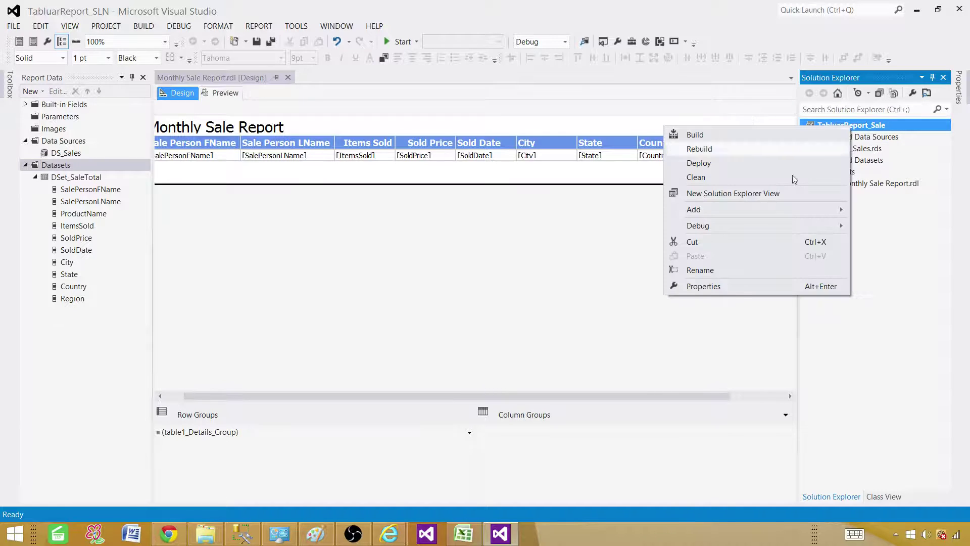
{"action": "left_click", "coordinate": [733, 285]}
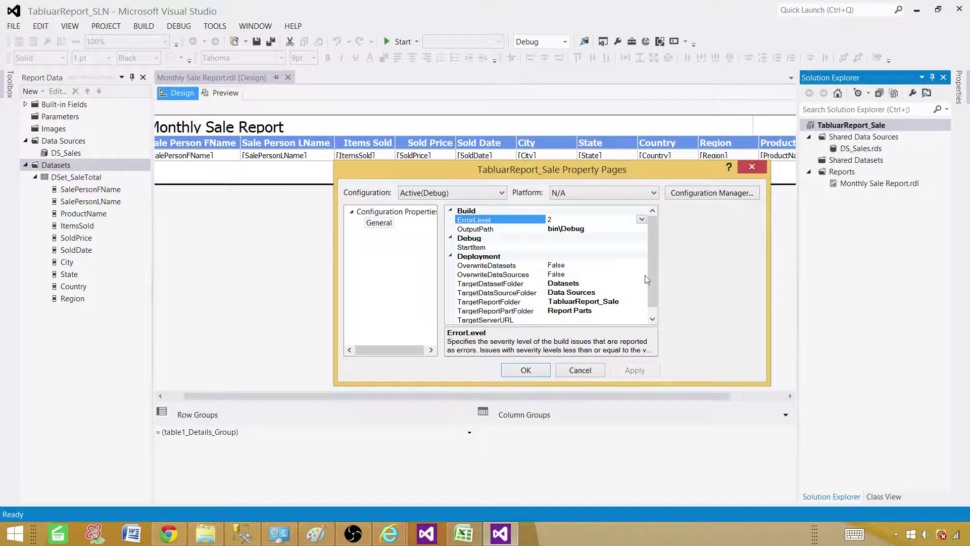
{"action": "scroll", "coordinate": [651, 258], "scroll_direction": "down", "scroll_amount": 1}
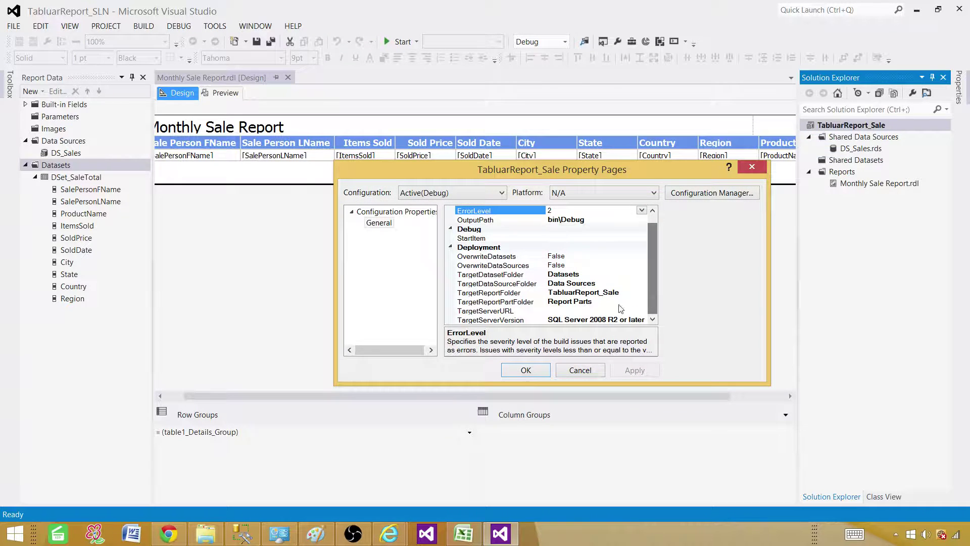
{"action": "left_click", "coordinate": [572, 309]}
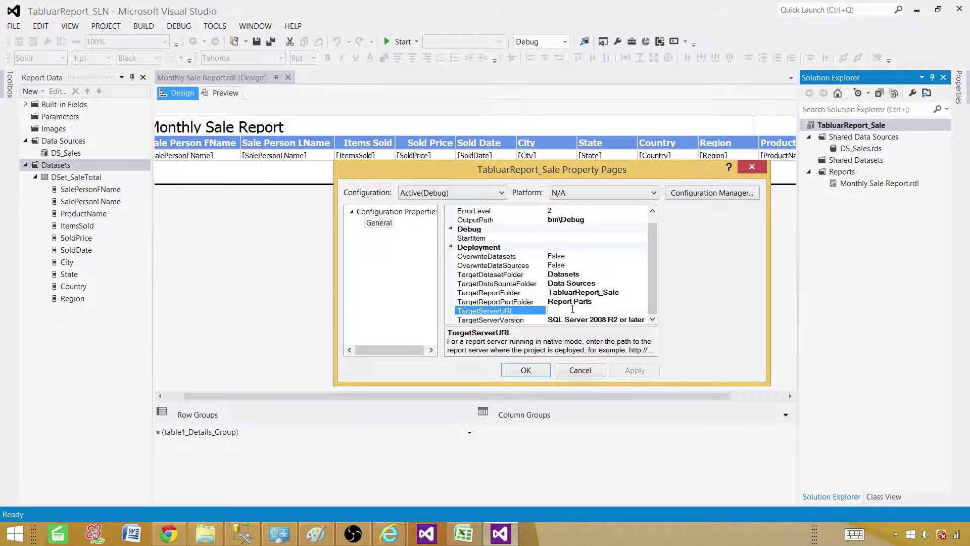
{"action": "key", "text": "ctrl+v"}
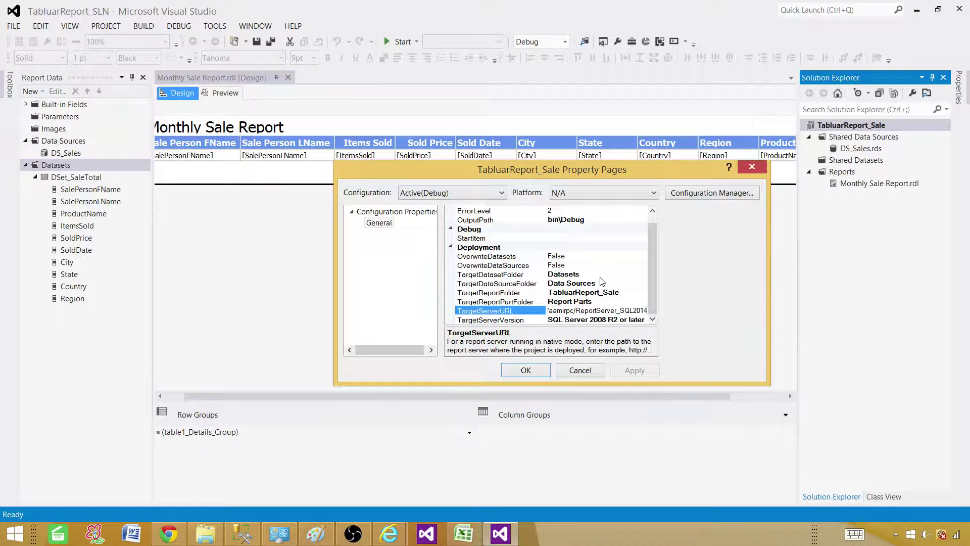
Examine the target folders for datasets and data sources in the project's deployment properties.
{"action": "left_click", "coordinate": [562, 275]}
{"action": "double_click", "coordinate": [576, 275]}
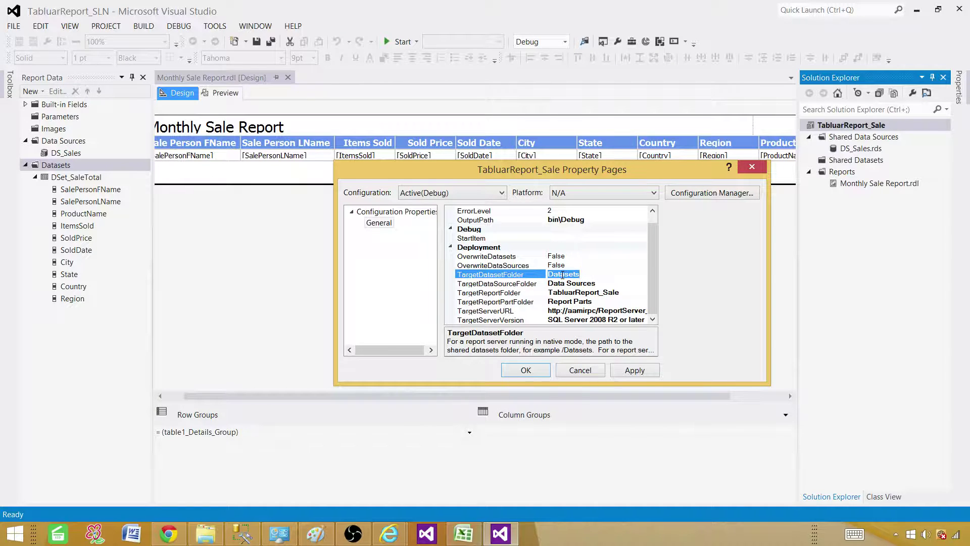
{"action": "left_click", "coordinate": [577, 285]}
{"action": "double_click", "coordinate": [577, 286]}
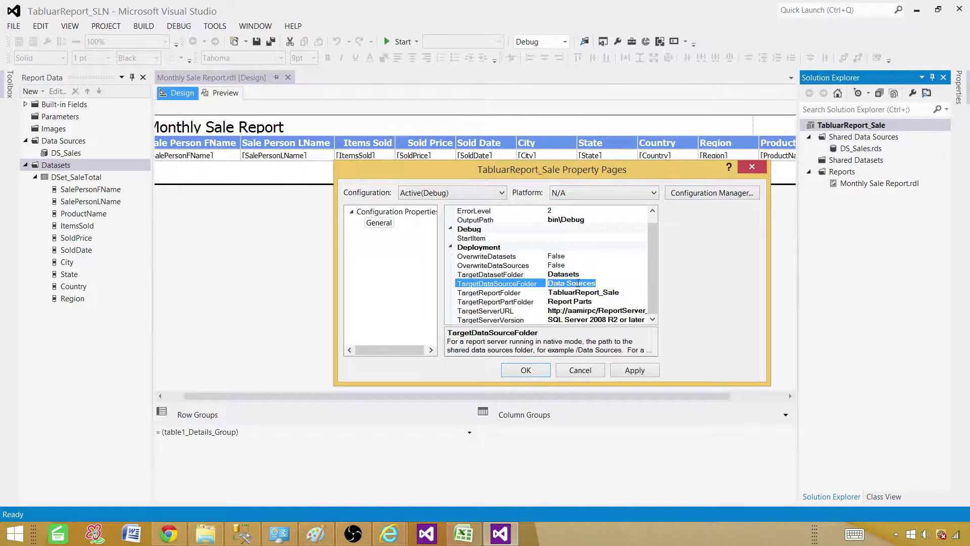
Shorten the project's TargetReportFolder to Sale.
{"action": "left_click", "coordinate": [567, 293]}
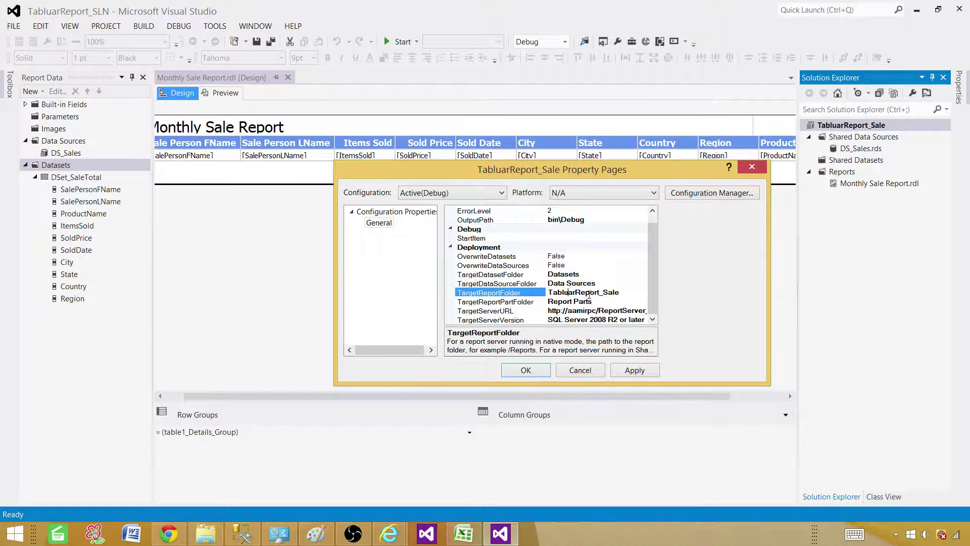
{"action": "left_click_drag", "start_coordinate": [620, 293], "coordinate": [540, 292]}
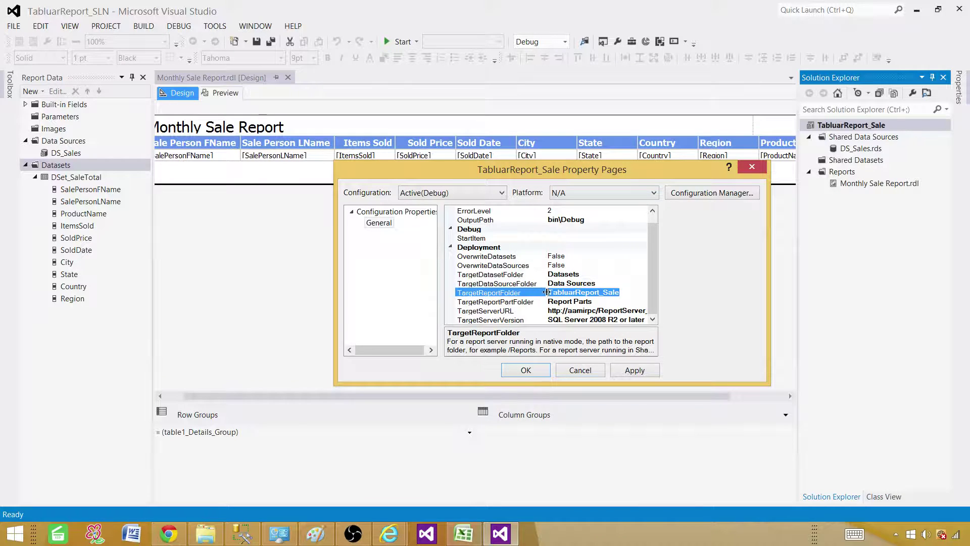
{"action": "left_click", "coordinate": [559, 293]}
{"action": "left_click_drag", "start_coordinate": [604, 292], "coordinate": [485, 285]}
{"action": "key", "text": "BackSpace"}
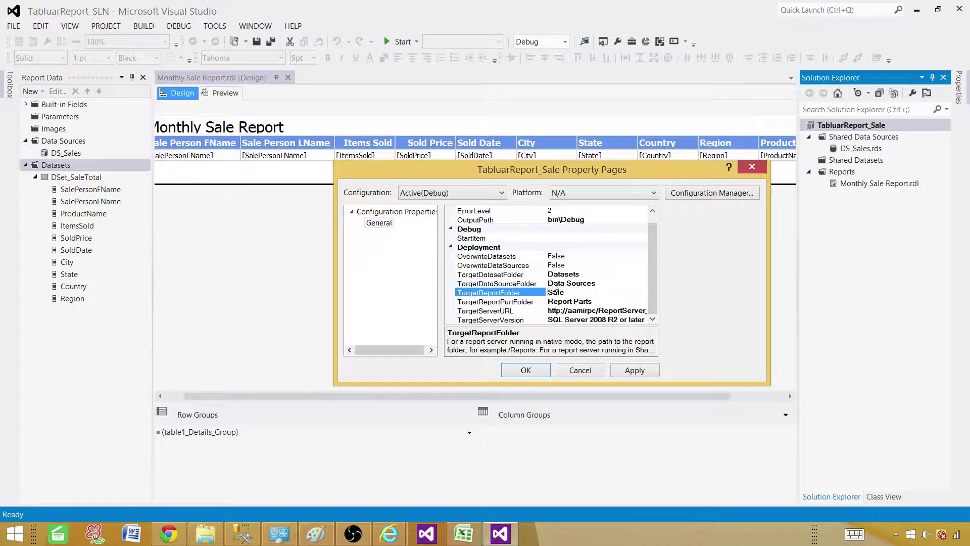
Review the report part folder and the remaining build and deployment properties of the project.
{"action": "left_click", "coordinate": [601, 304]}
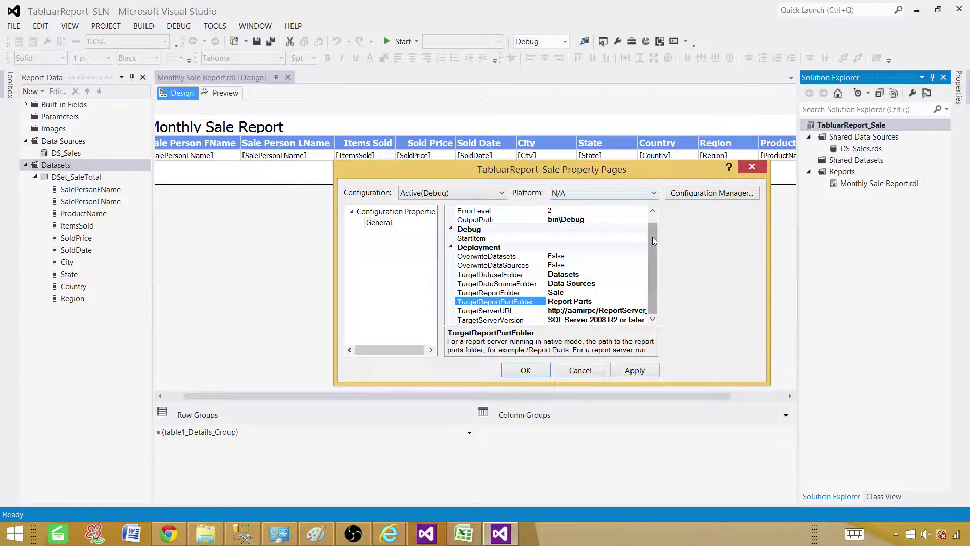
{"action": "left_click_drag", "start_coordinate": [656, 236], "coordinate": [654, 219]}
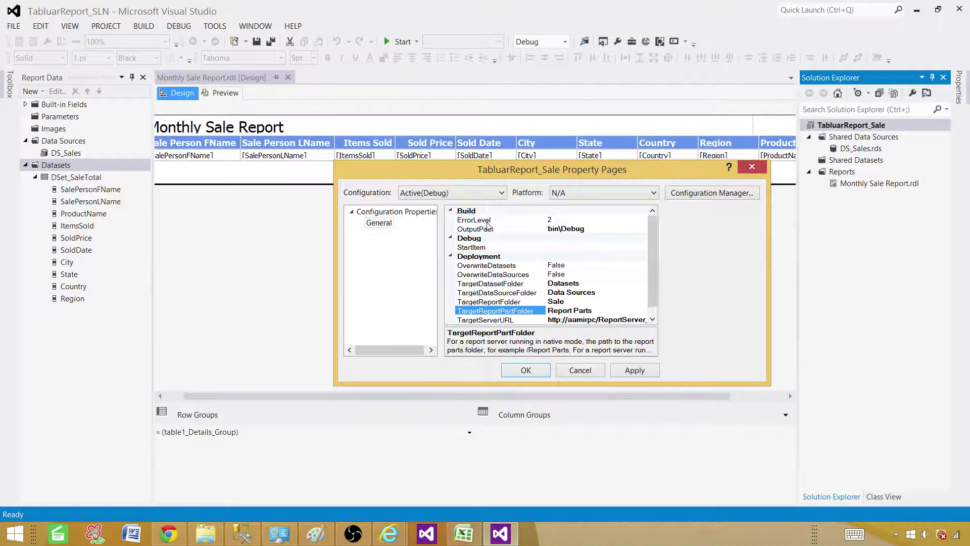
{"action": "scroll", "coordinate": [653, 271], "scroll_direction": "down", "scroll_amount": 1}
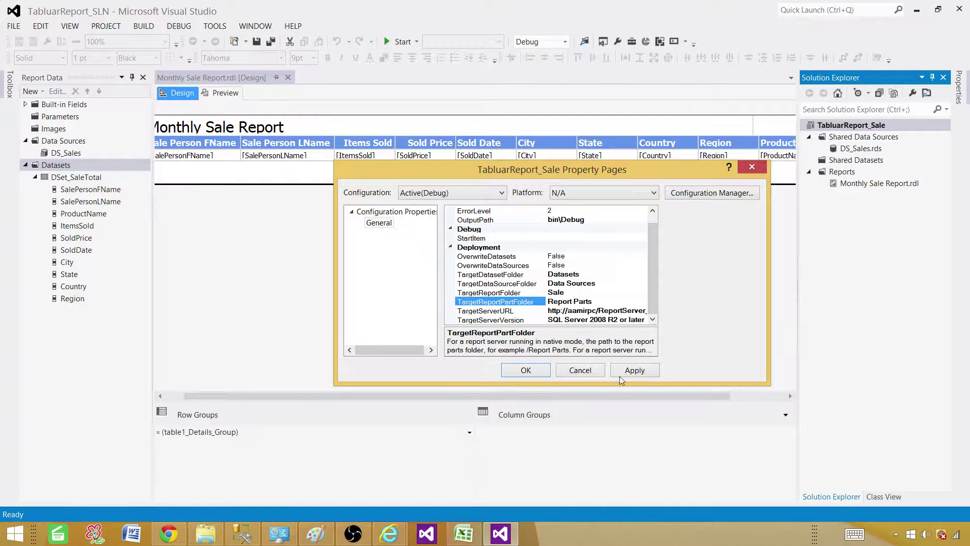
Accept the project property changes, deploy TabluarReport_Sale to the report server, and check the deployment paths in the build output.
{"action": "left_click", "coordinate": [550, 371]}
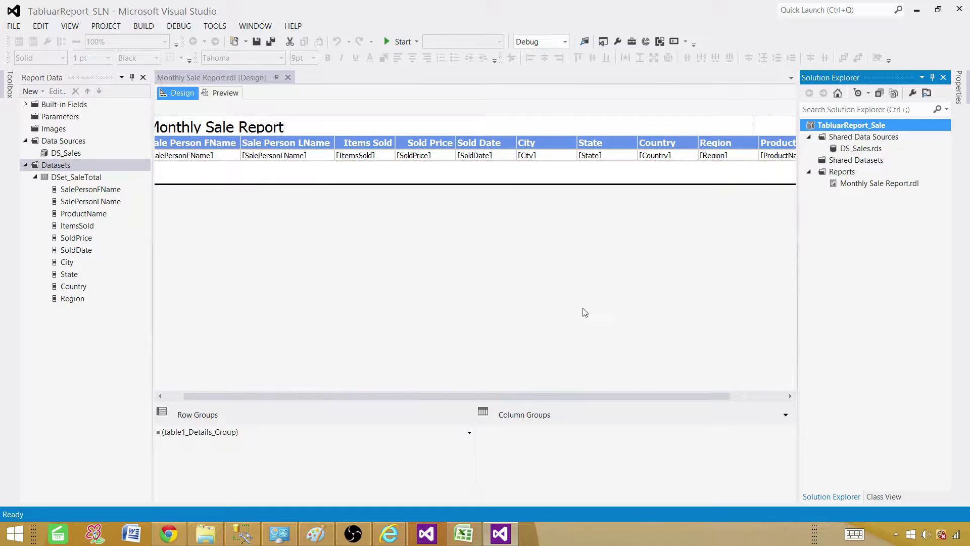
{"action": "right_click", "coordinate": [847, 128]}
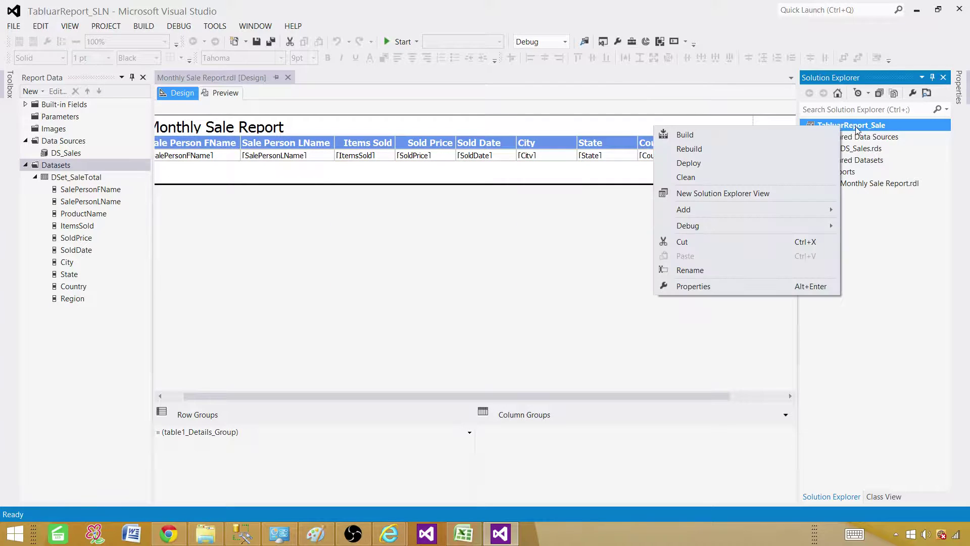
{"action": "left_click", "coordinate": [690, 162]}
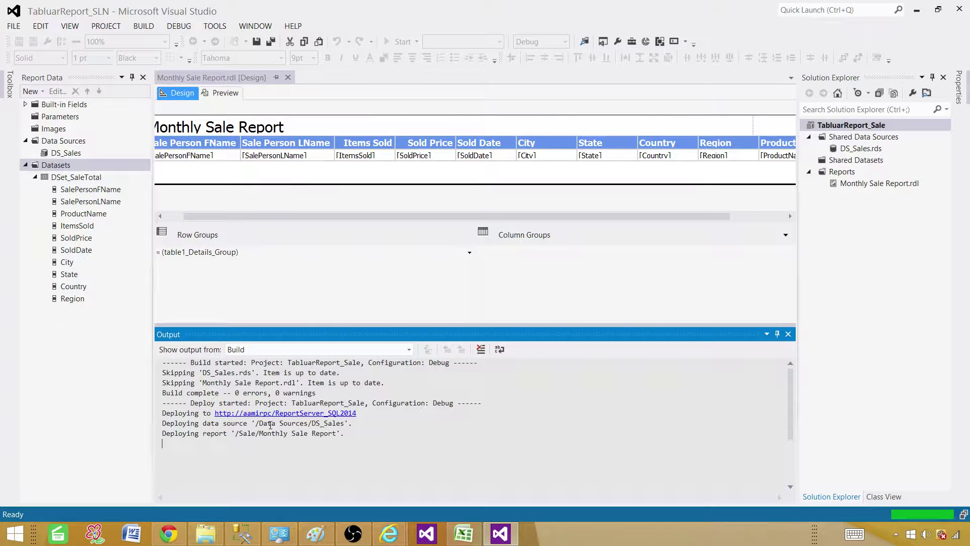
{"action": "left_click_drag", "start_coordinate": [355, 423], "coordinate": [257, 424]}
{"action": "left_click", "coordinate": [252, 435]}
{"action": "double_click", "coordinate": [252, 434]}
{"action": "left_click", "coordinate": [256, 434]}
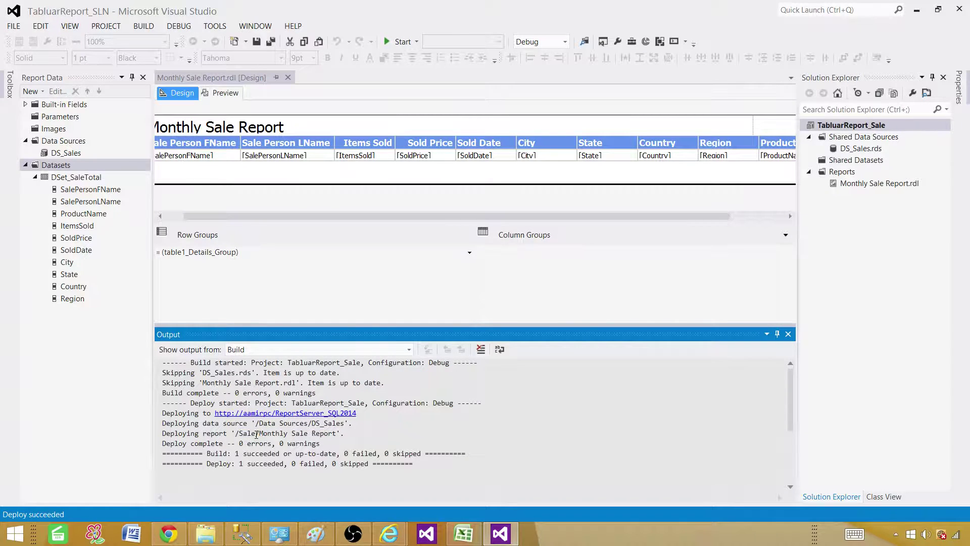
Switch to Report Manager in Internet Explorer, refresh Home, inspect the Data Sources folder, and open Monthly Sale Report from the Sale folder.
{"action": "left_click", "coordinate": [461, 468]}
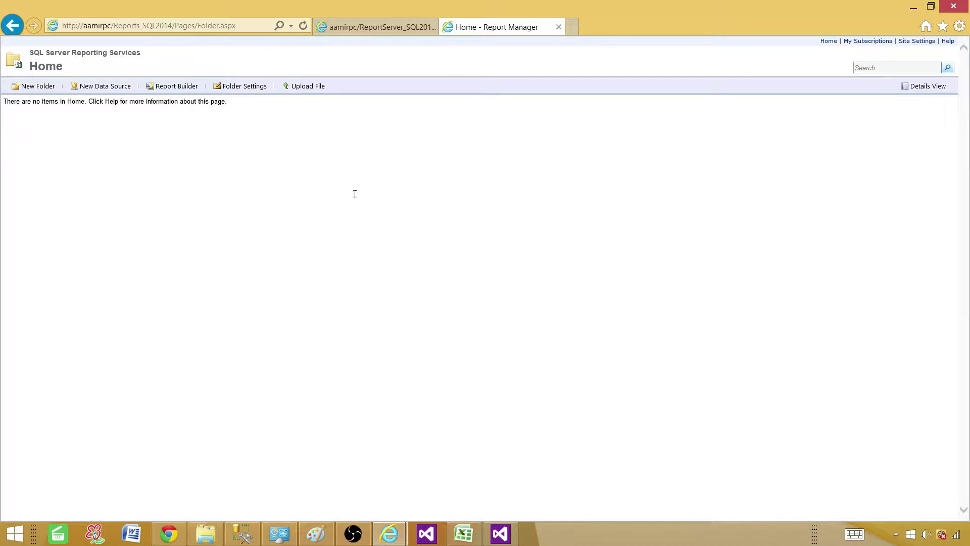
{"action": "left_click", "coordinate": [303, 25]}
{"action": "left_click", "coordinate": [47, 108]}
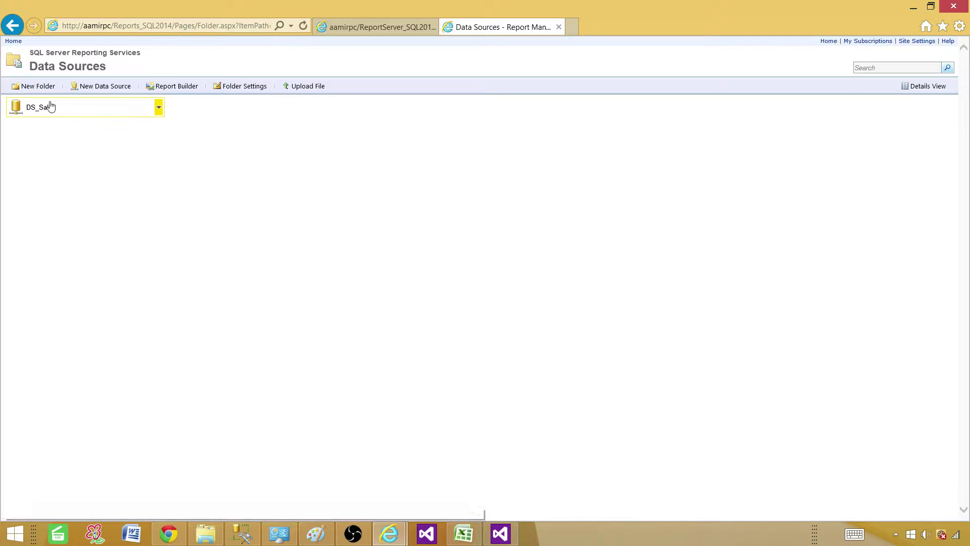
{"action": "left_click", "coordinate": [12, 25]}
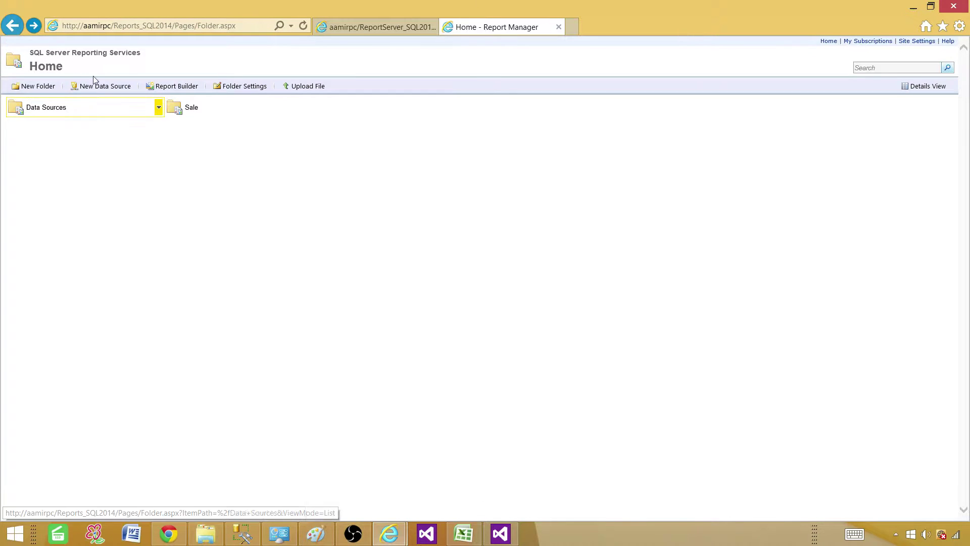
{"action": "left_click", "coordinate": [190, 108]}
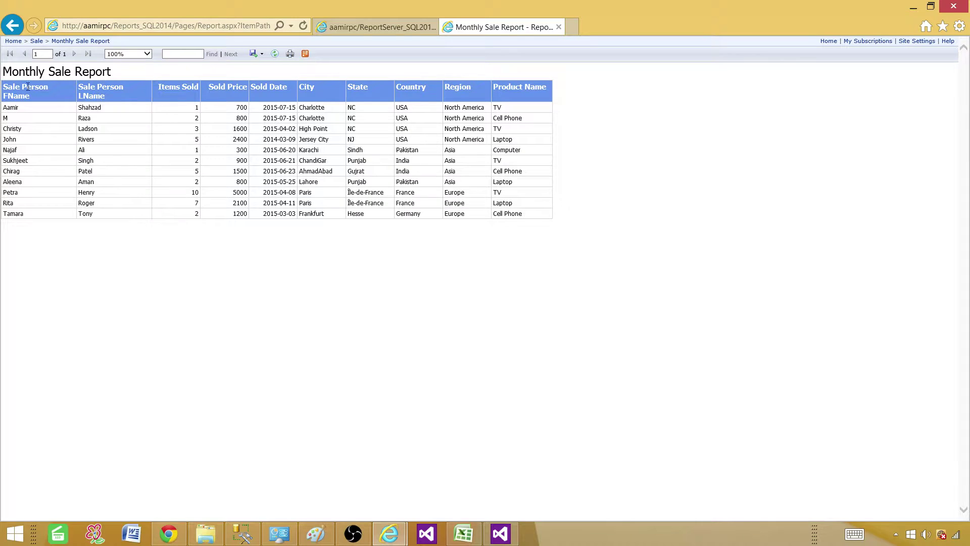
Examine the rendered report's title and salesperson column headers for text wrapping, and return to the Sale folder.
{"action": "left_click_drag", "start_coordinate": [117, 72], "coordinate": [6, 71]}
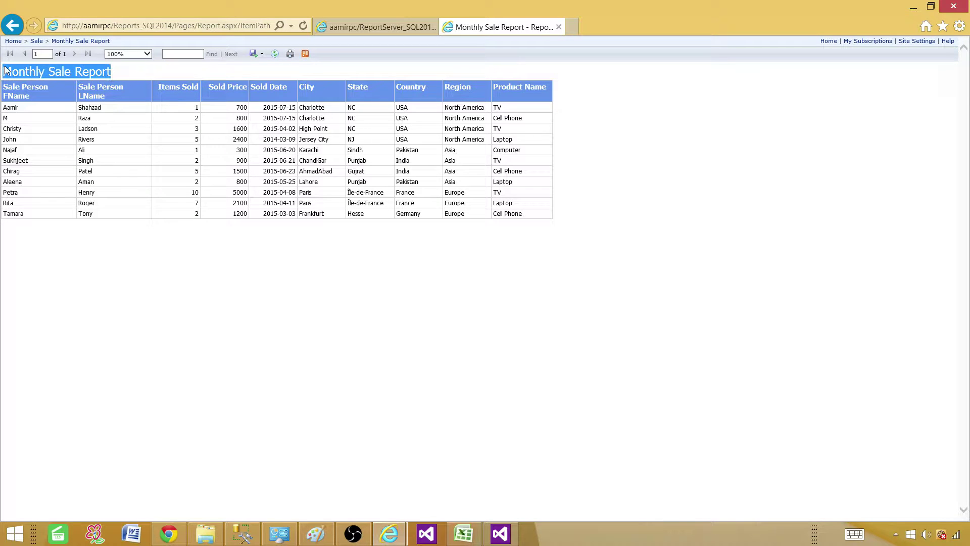
{"action": "left_click", "coordinate": [71, 103]}
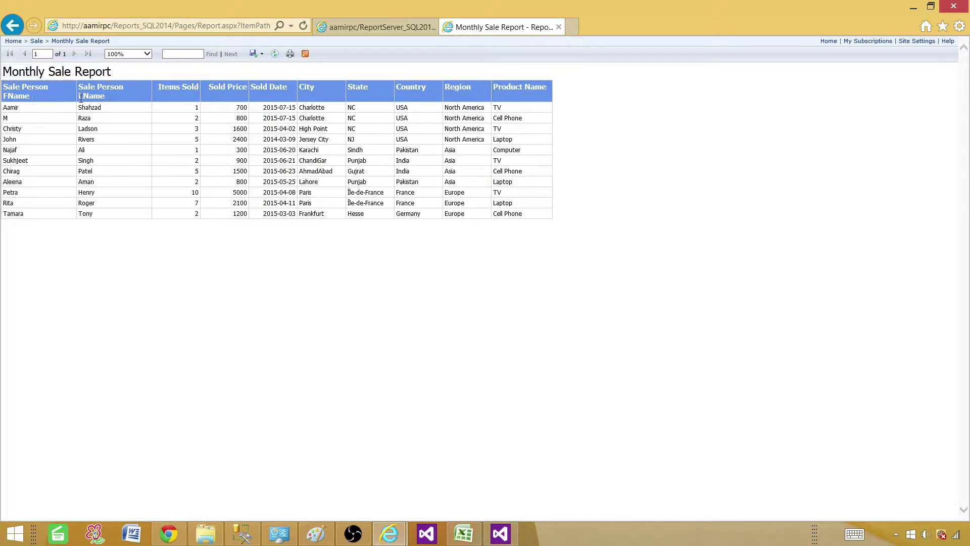
{"action": "left_click_drag", "start_coordinate": [48, 87], "coordinate": [5, 91]}
{"action": "left_click", "coordinate": [49, 99]}
{"action": "left_click", "coordinate": [13, 25]}
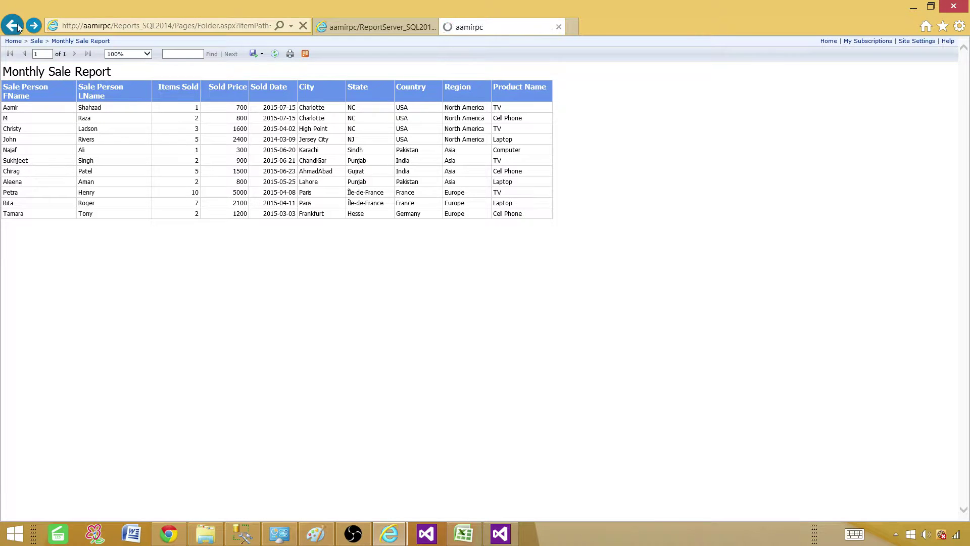
Switch to Visual Studio, widen the Sale Person FName and Sale Person LName columns to fit their headers, and save the report.
{"action": "left_click", "coordinate": [499, 539]}
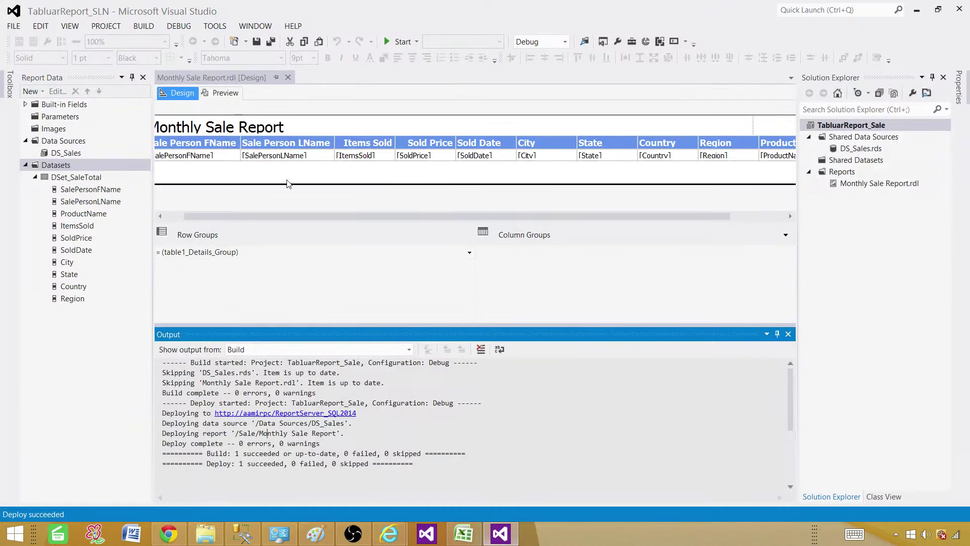
{"action": "left_click", "coordinate": [239, 129]}
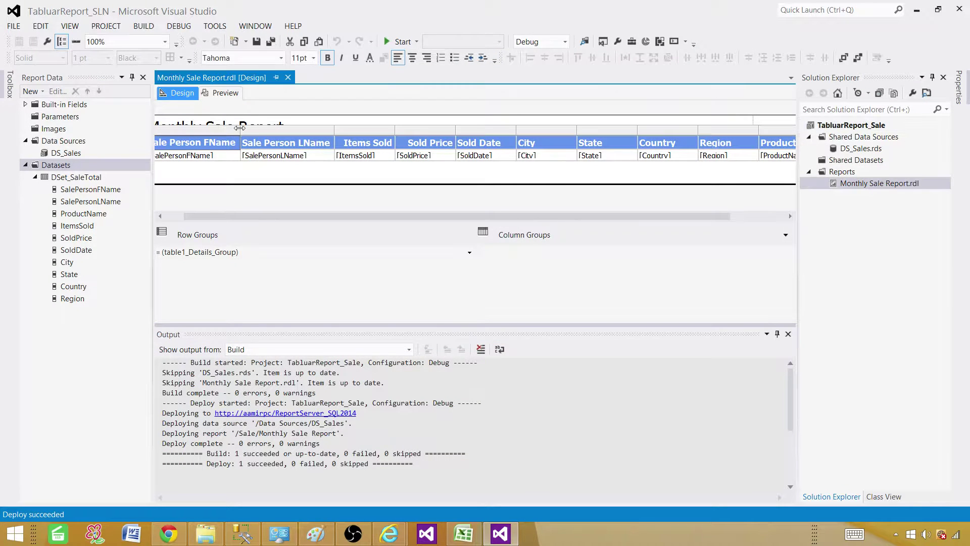
{"action": "left_click_drag", "start_coordinate": [242, 131], "coordinate": [259, 132]}
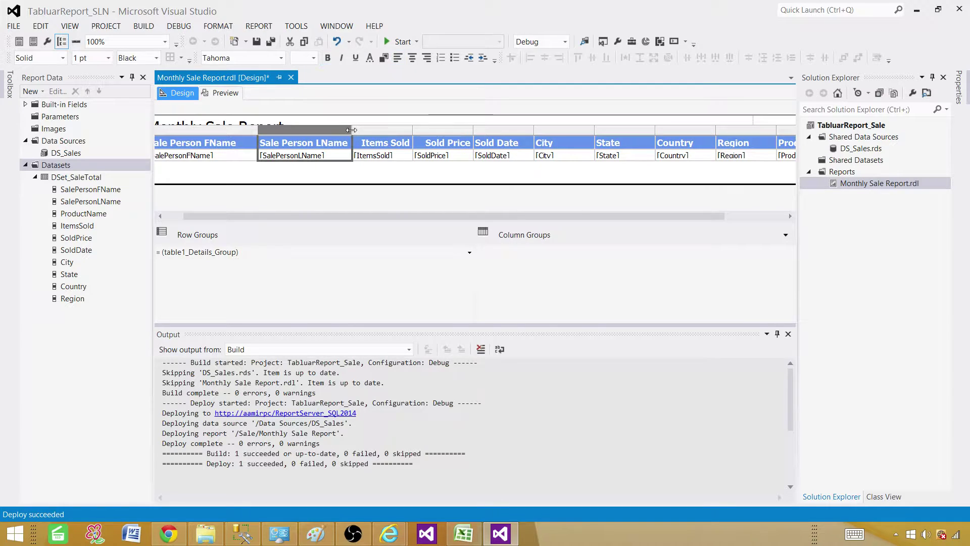
{"action": "left_click_drag", "start_coordinate": [351, 132], "coordinate": [373, 132]}
{"action": "left_click", "coordinate": [287, 179]}
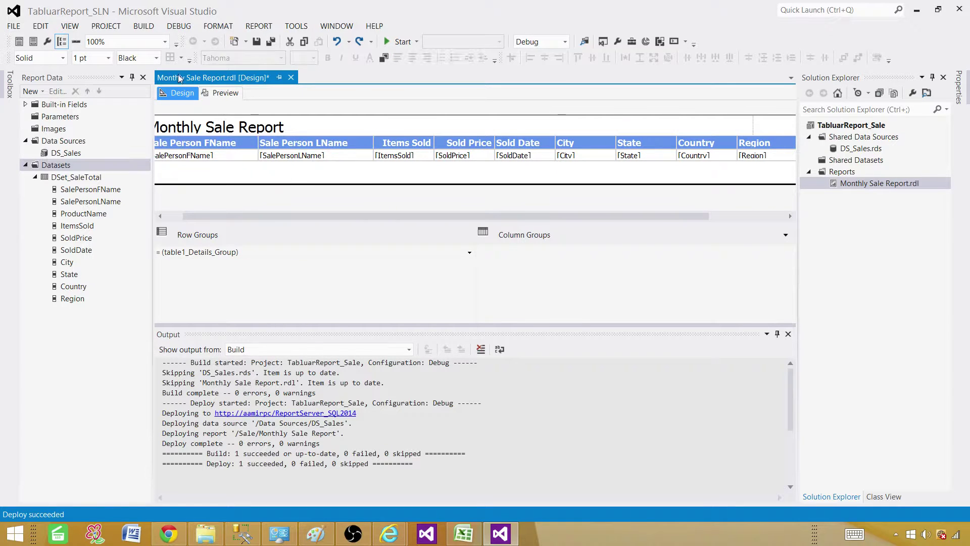
{"action": "left_click", "coordinate": [271, 41]}
Build the TabluarReport_Sale project, check the build result, and redeploy the project to the report server.
{"action": "left_click", "coordinate": [144, 25]}
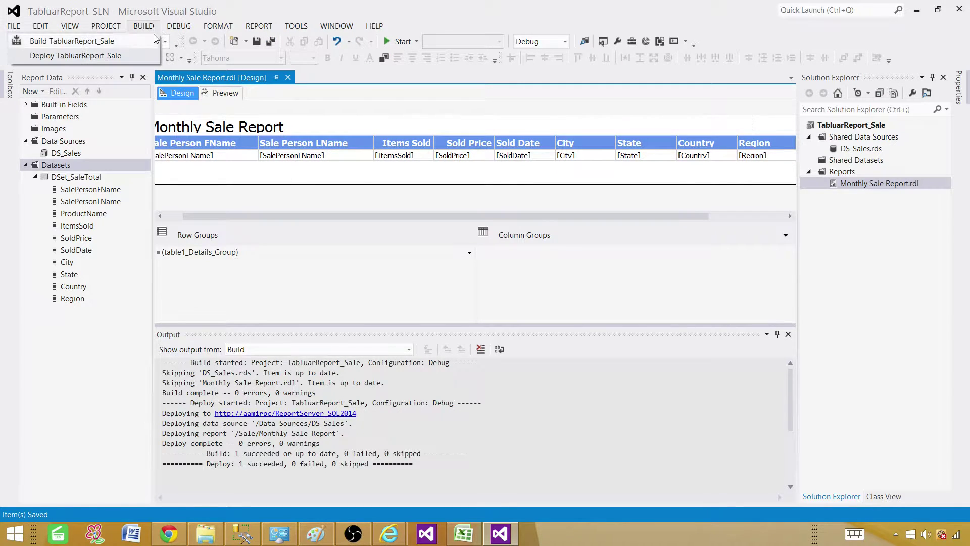
{"action": "left_click", "coordinate": [116, 43]}
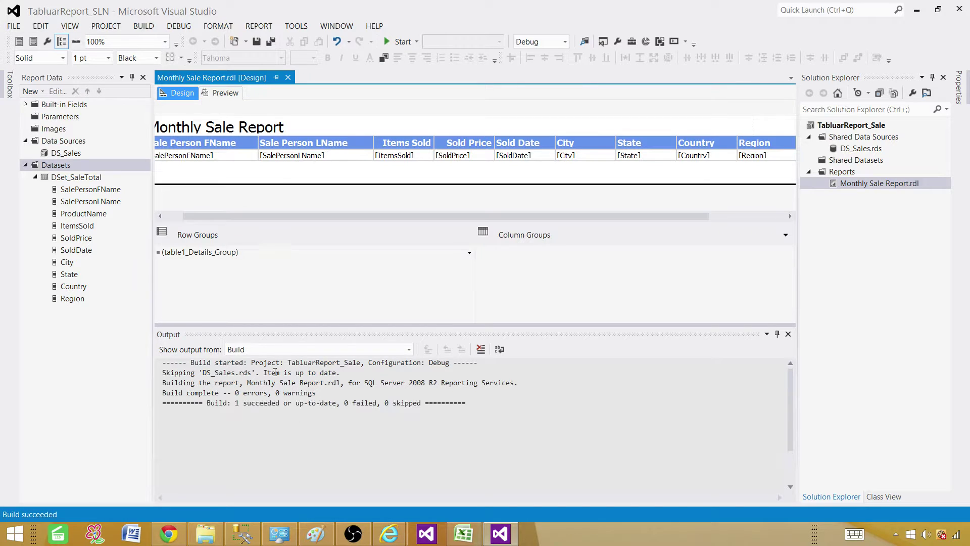
{"action": "left_click_drag", "start_coordinate": [207, 407], "coordinate": [376, 404]}
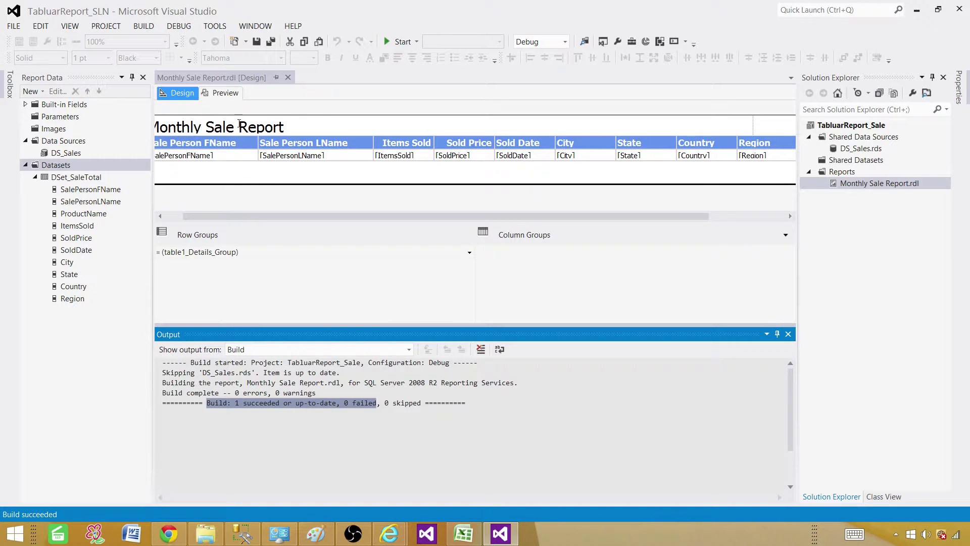
{"action": "left_click", "coordinate": [858, 130]}
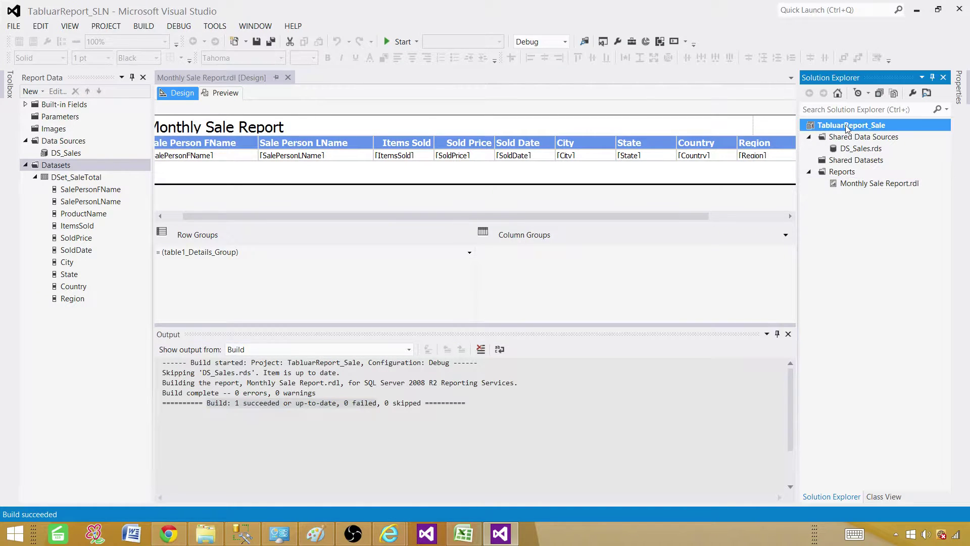
{"action": "right_click", "coordinate": [858, 130]}
{"action": "left_click", "coordinate": [690, 162]}
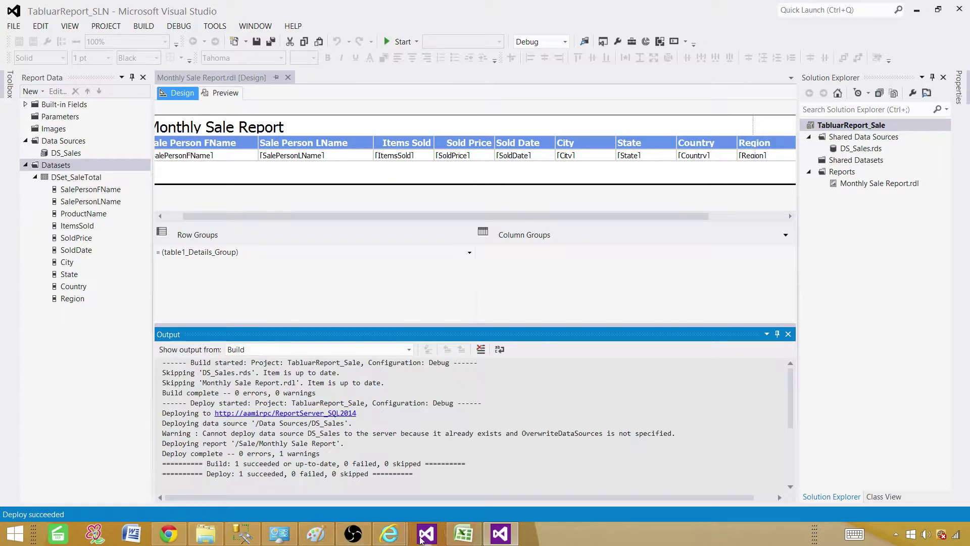
Switch to Report Manager, open the redeployed Monthly Sale Report to check its column headers, and return to Visual Studio.
{"action": "left_click", "coordinate": [461, 467]}
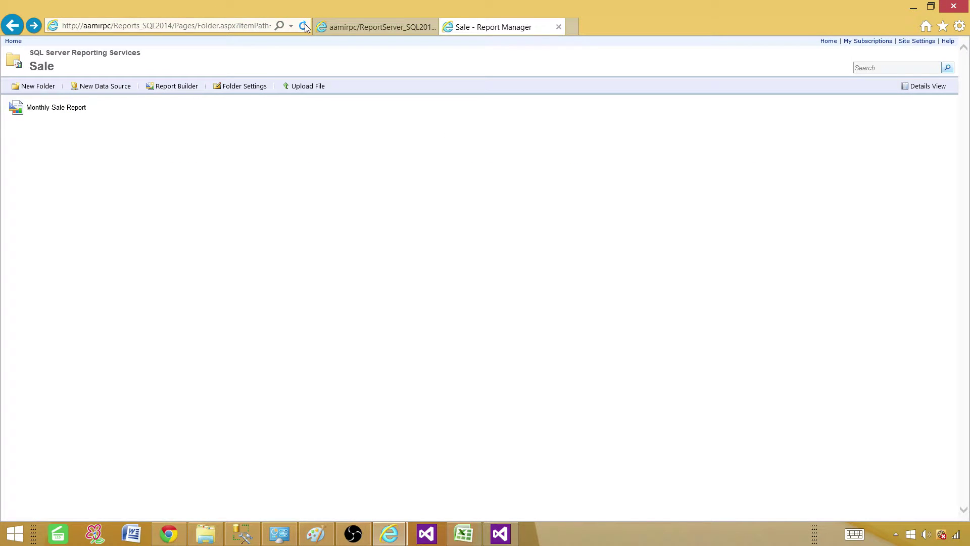
{"action": "left_click", "coordinate": [54, 108]}
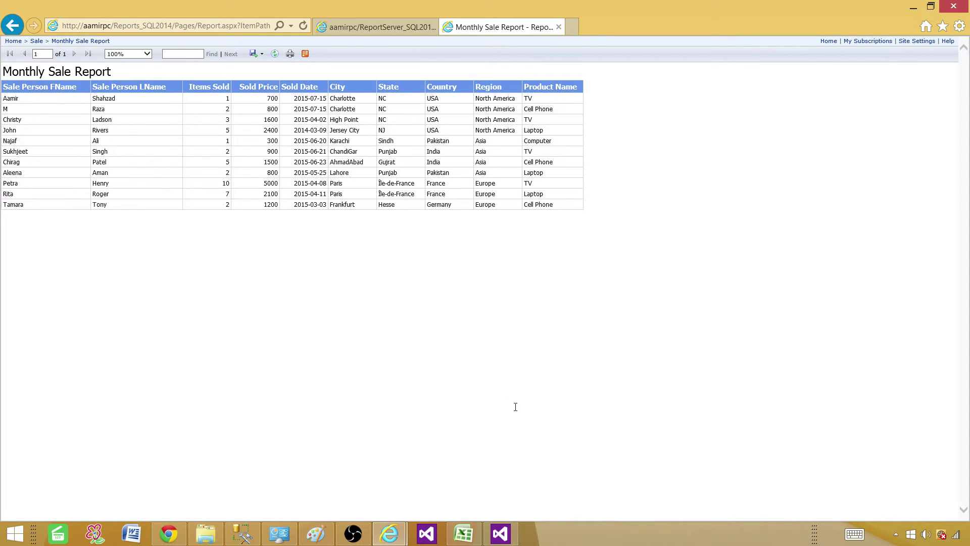
{"action": "left_click", "coordinate": [500, 534]}
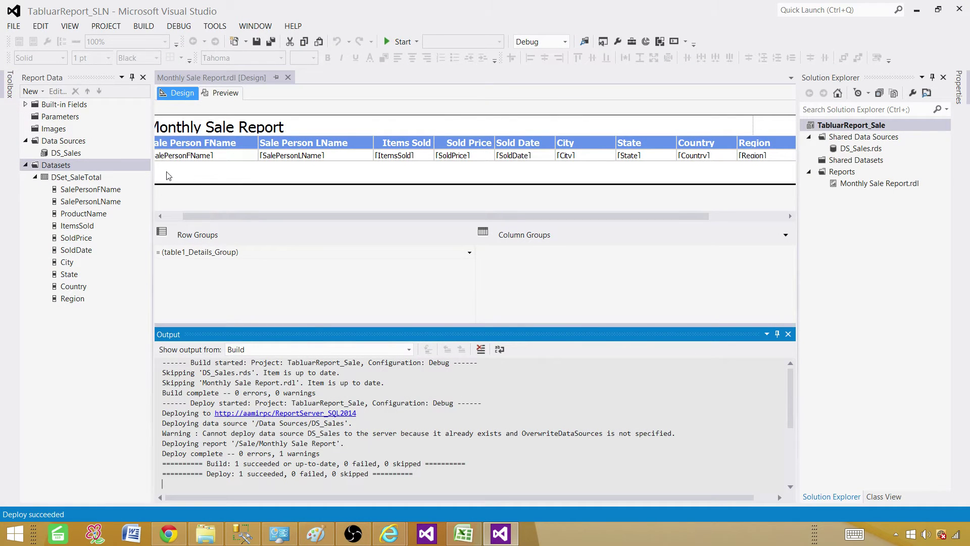